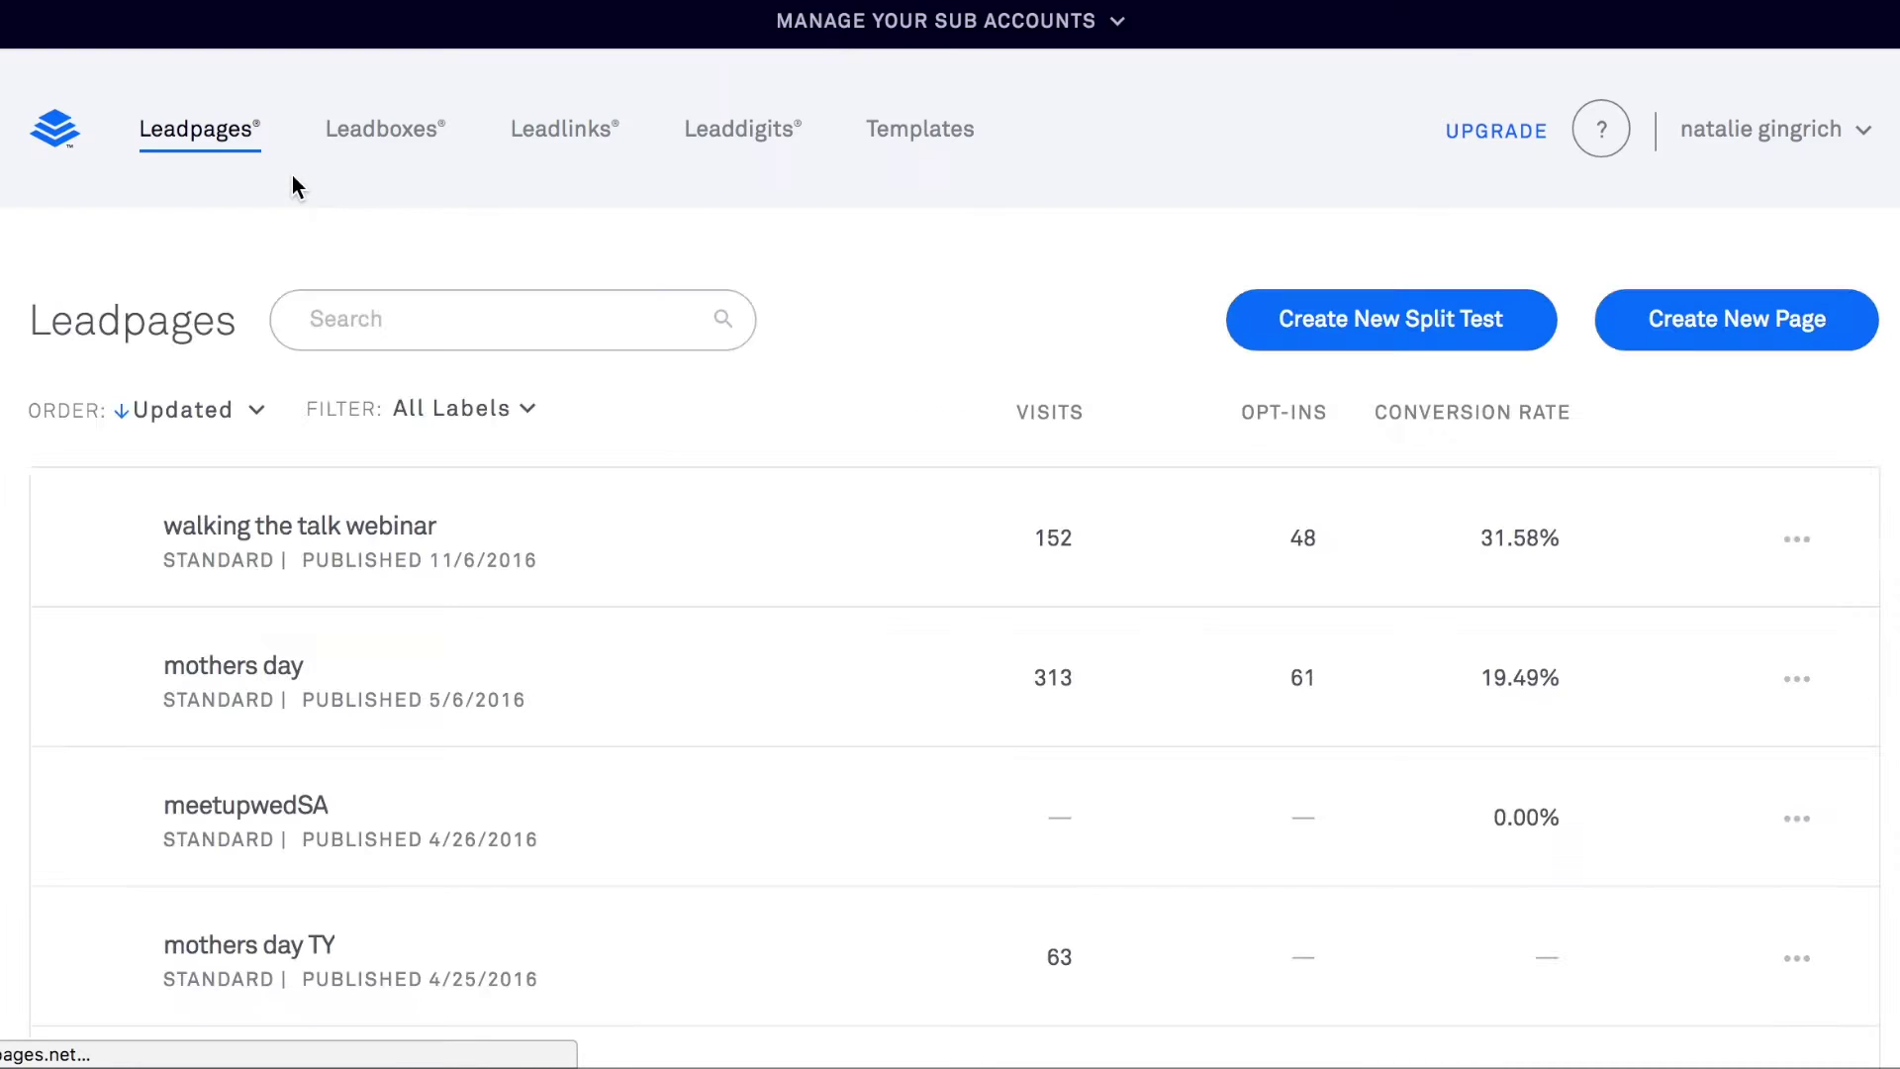
- Start a new page, dismiss the Drag & Drop Builder notice, and choose the Black Friday Deal Opt-in template
left_click(1674, 334)
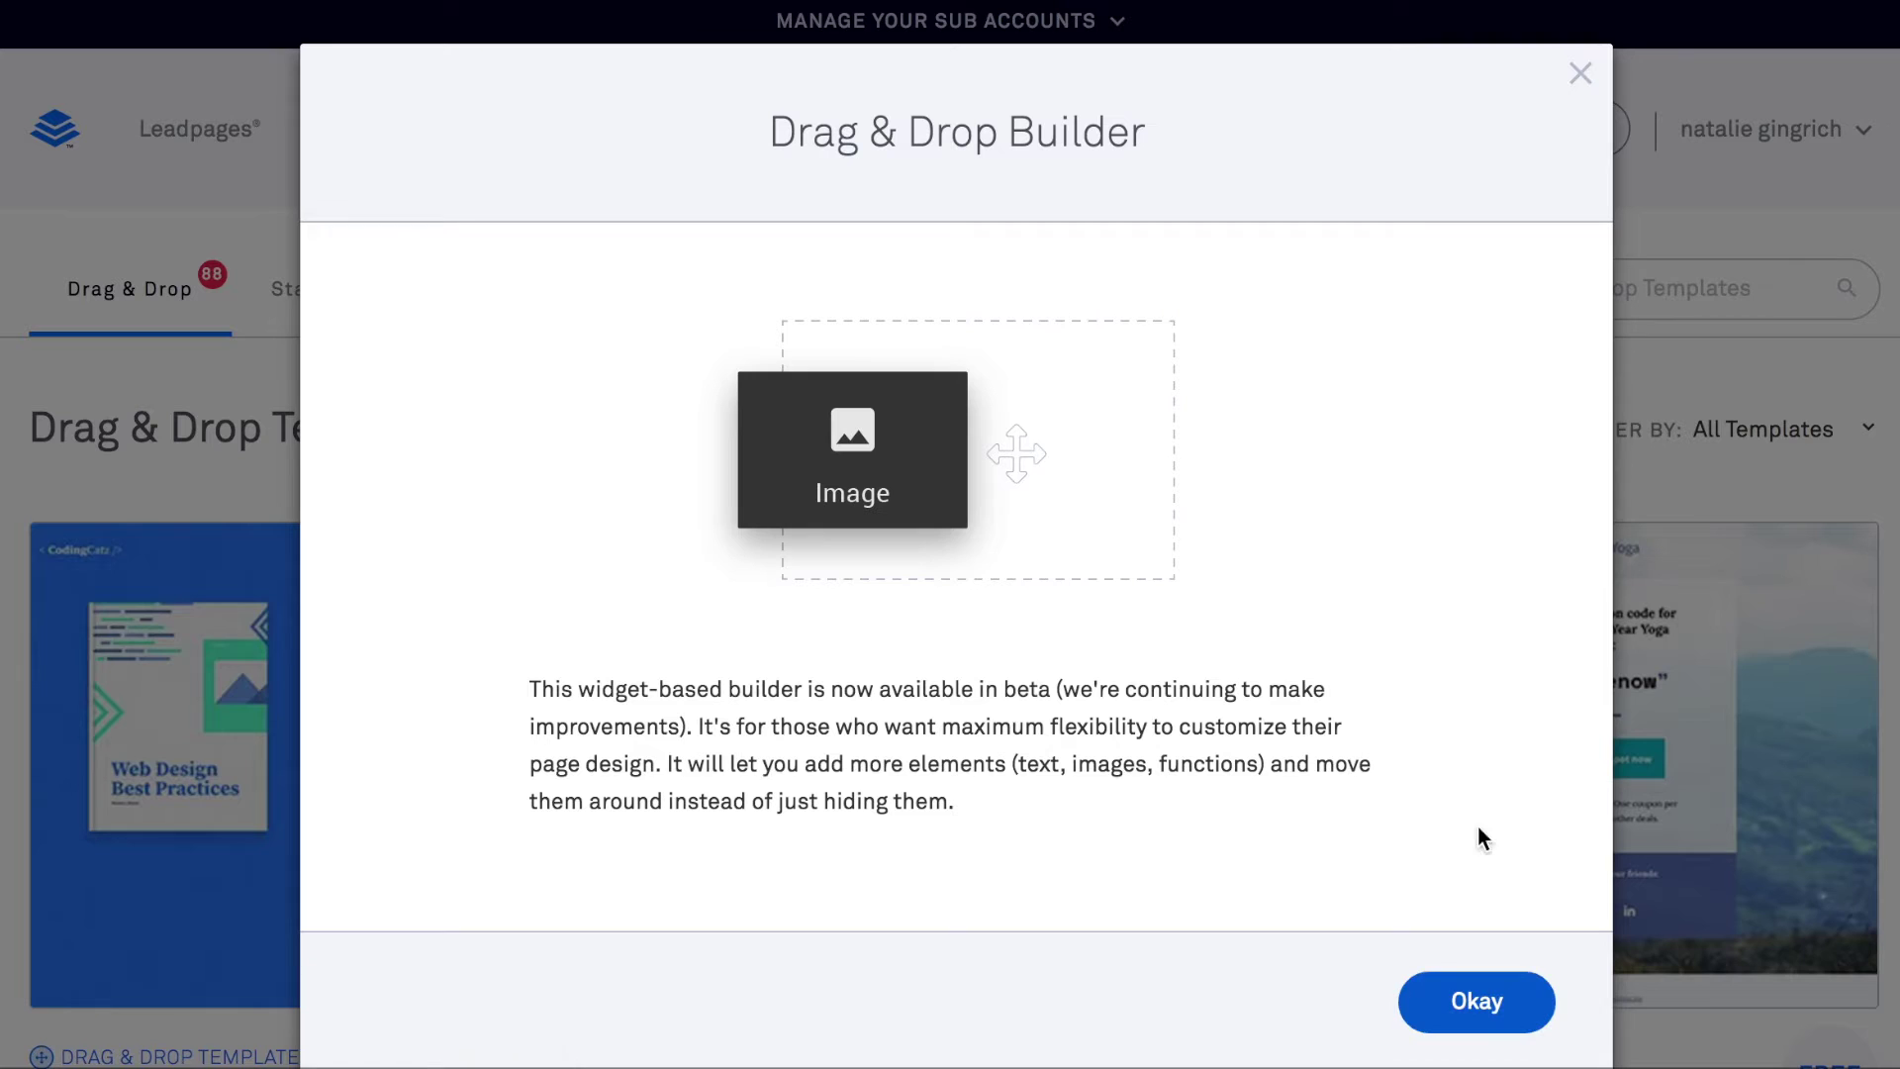
left_click(1474, 1000)
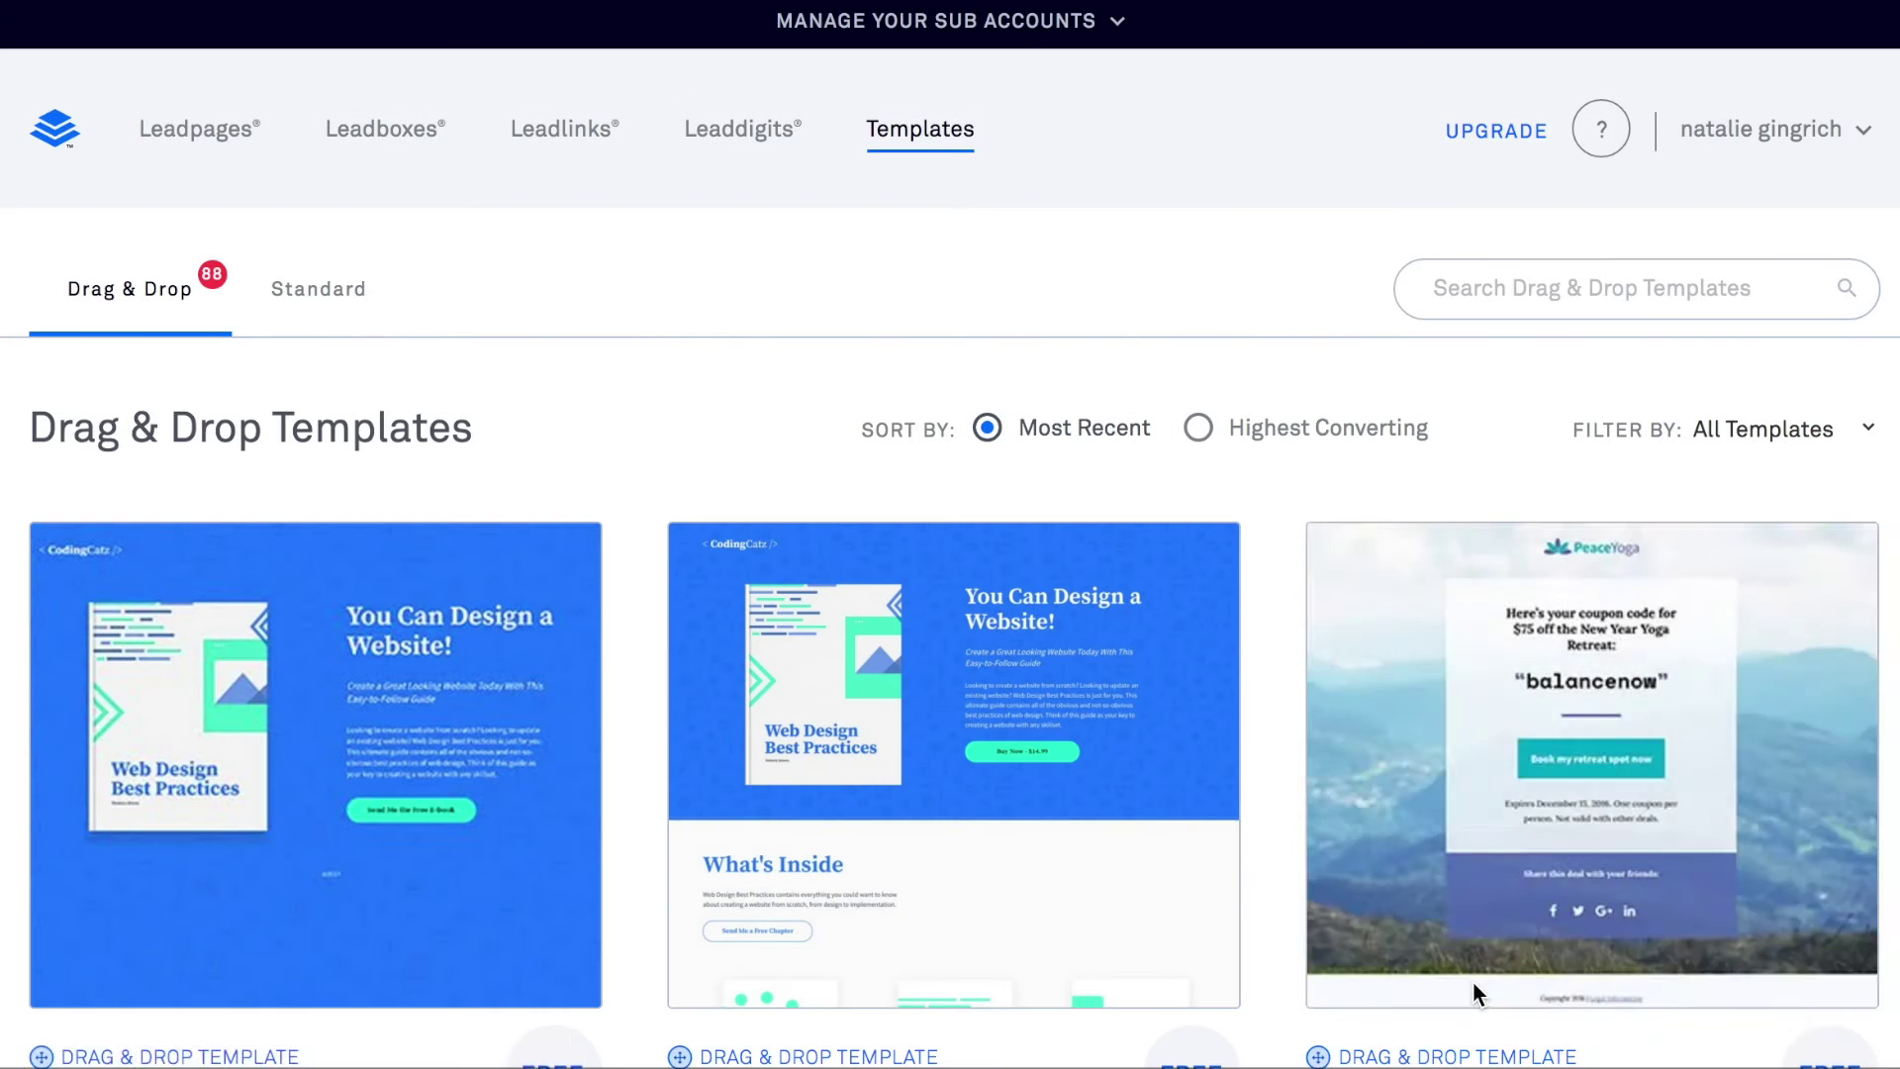
mouse_move(1315, 821)
scroll(950, 653, "down", 3)
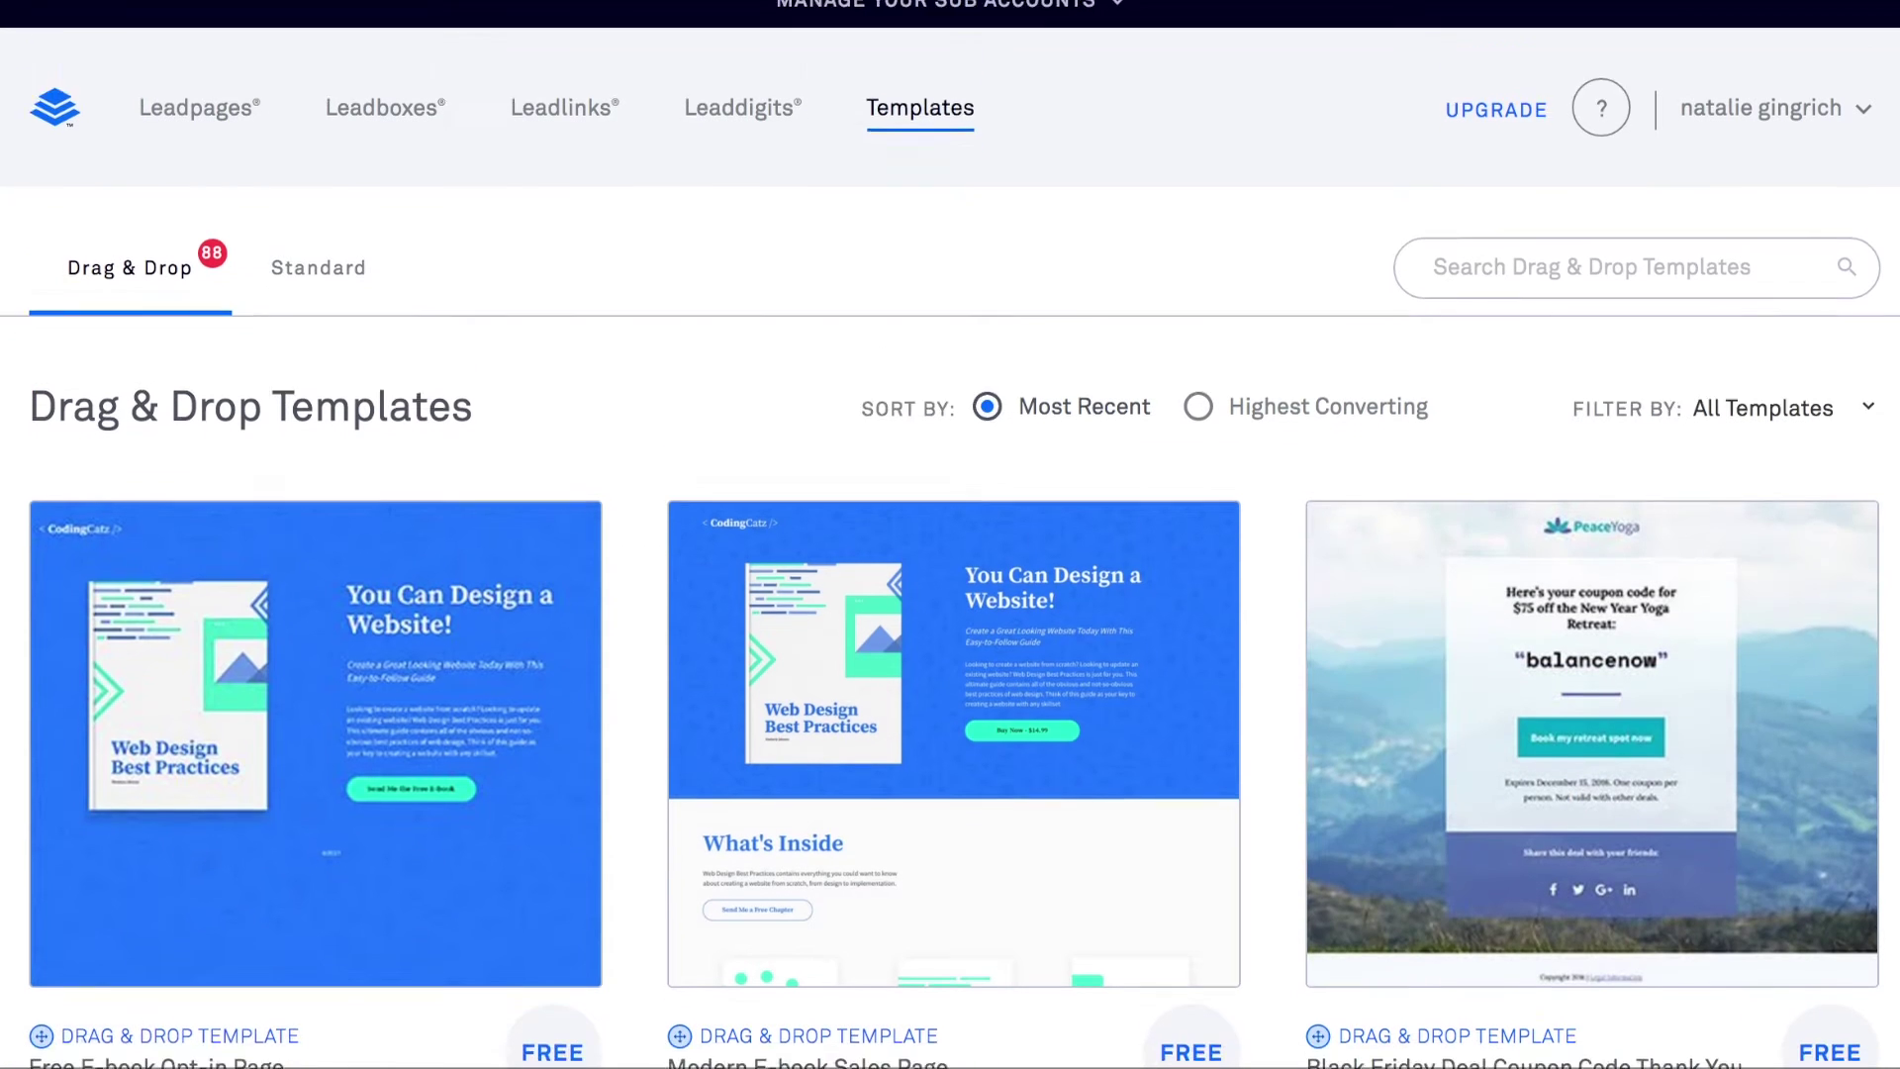
scroll(950, 534, "down", 5)
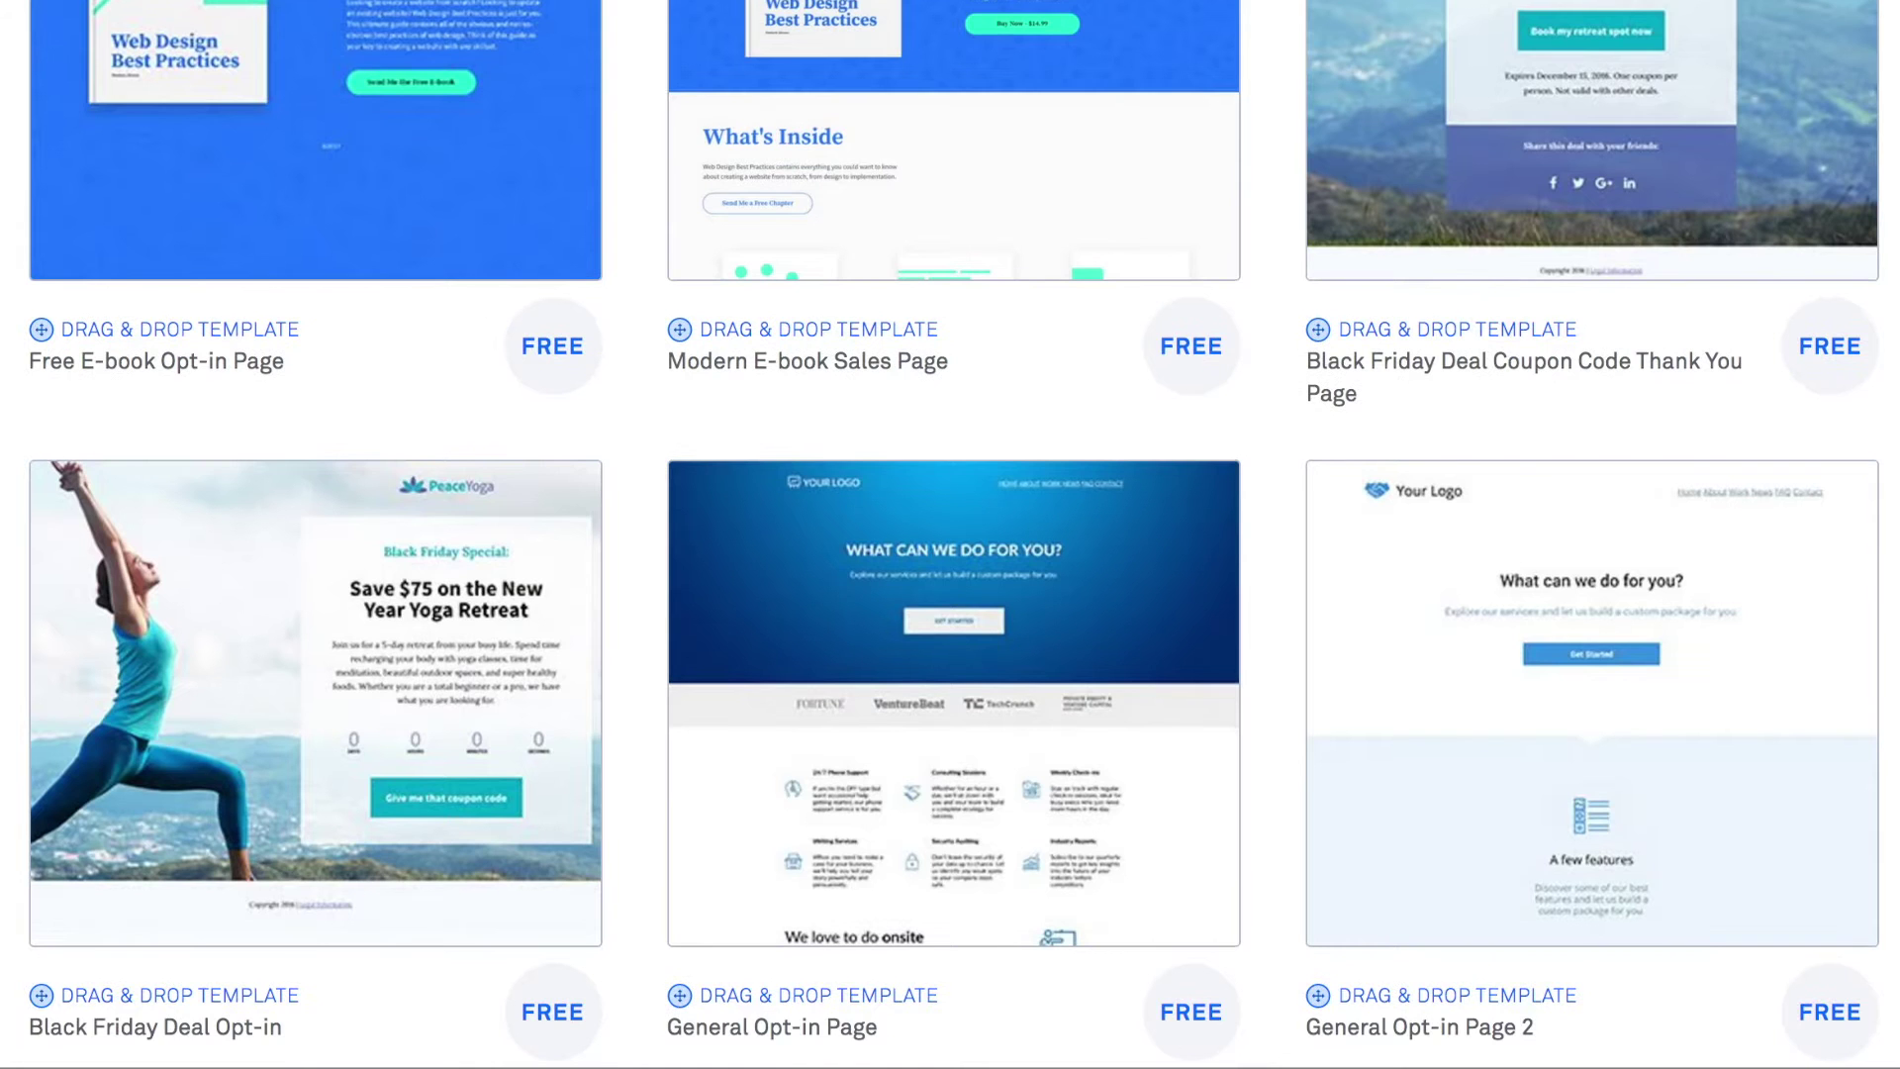
scroll(949, 535, "down", 1)
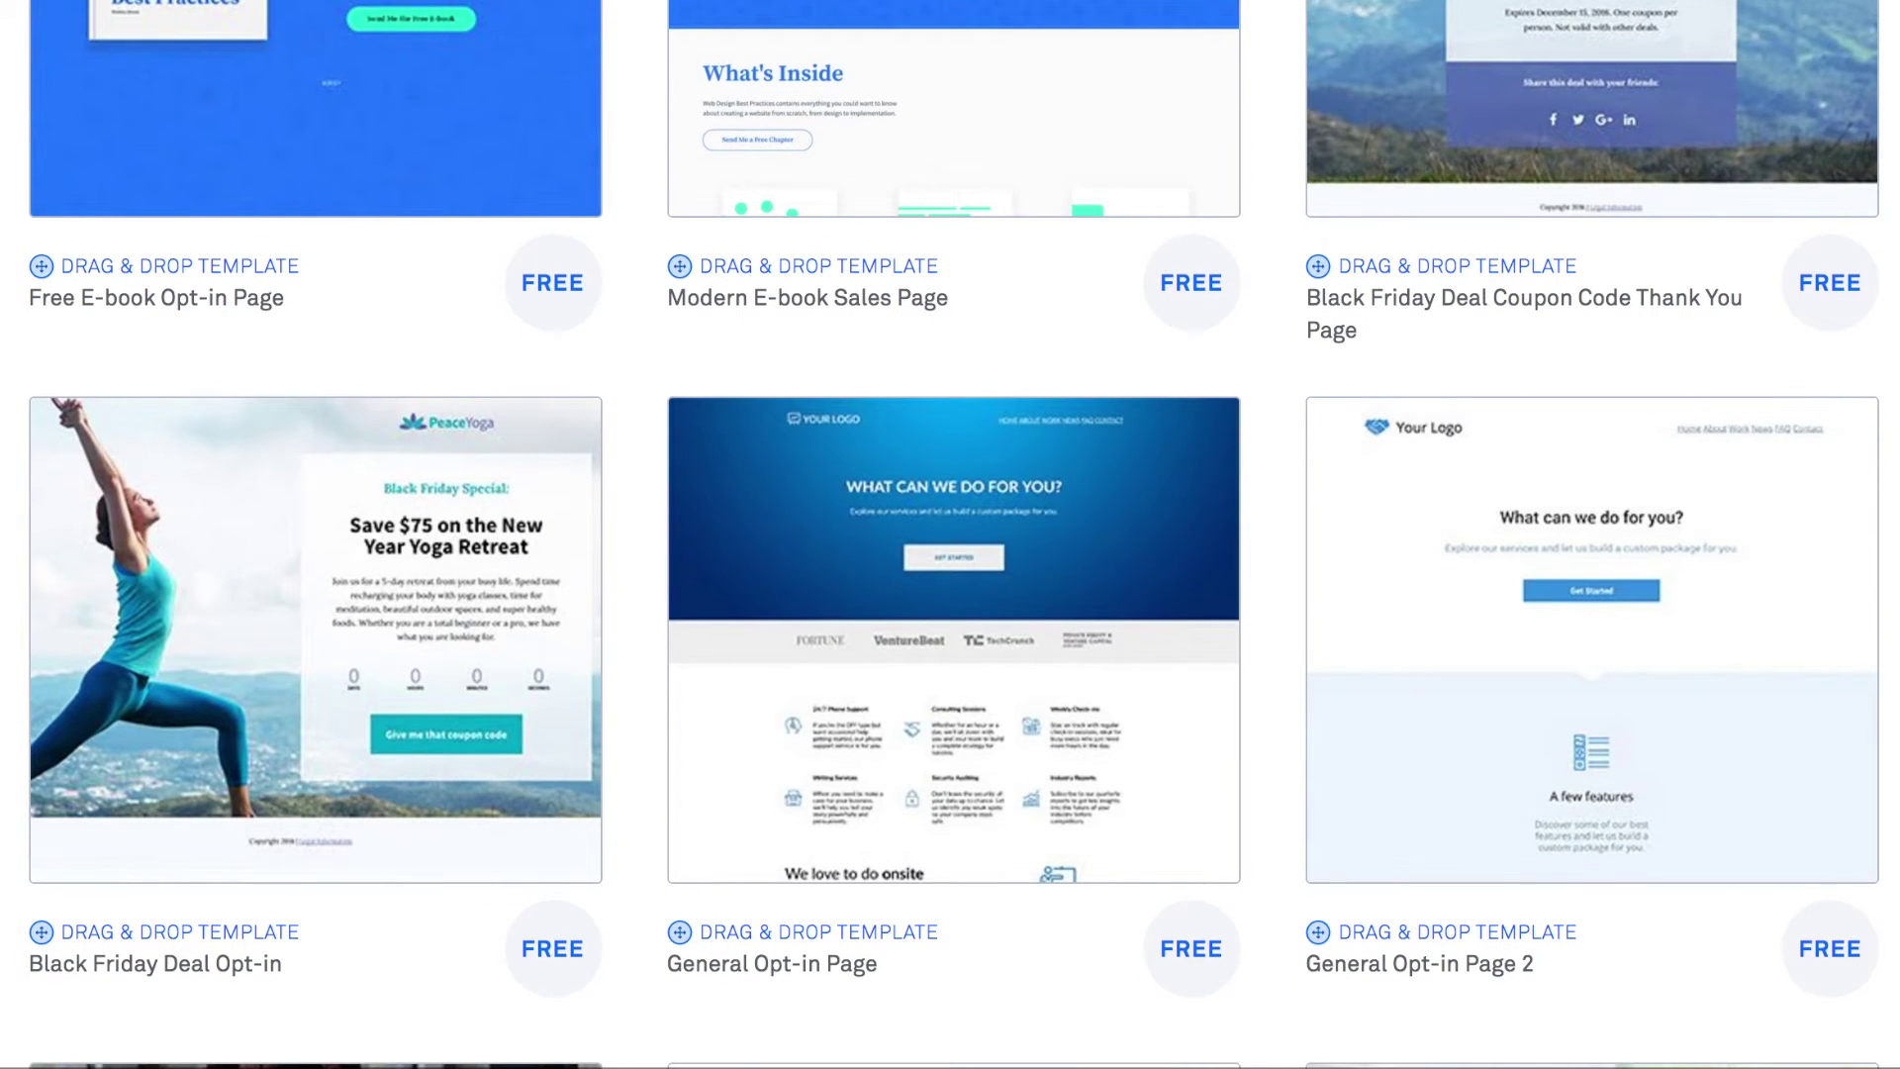
scroll(950, 534, "down", 1)
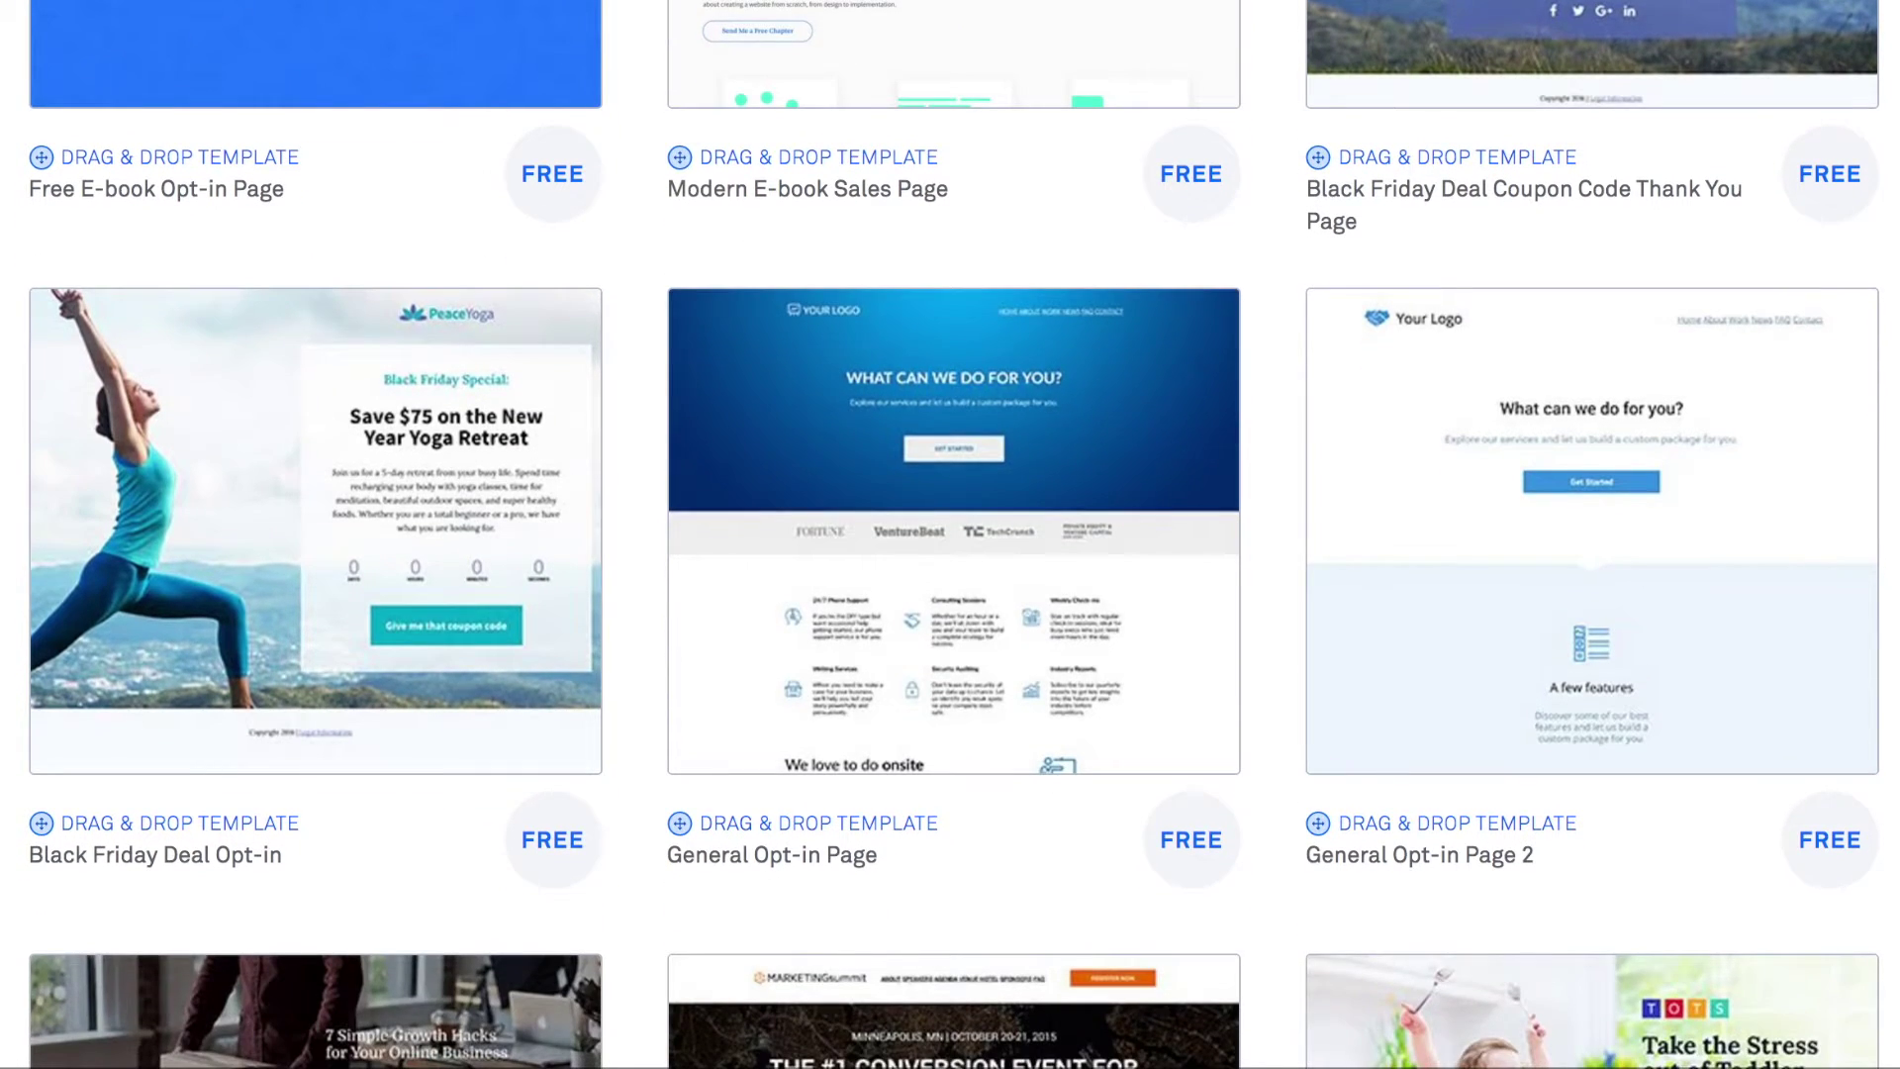
scroll(950, 536, "down", 1)
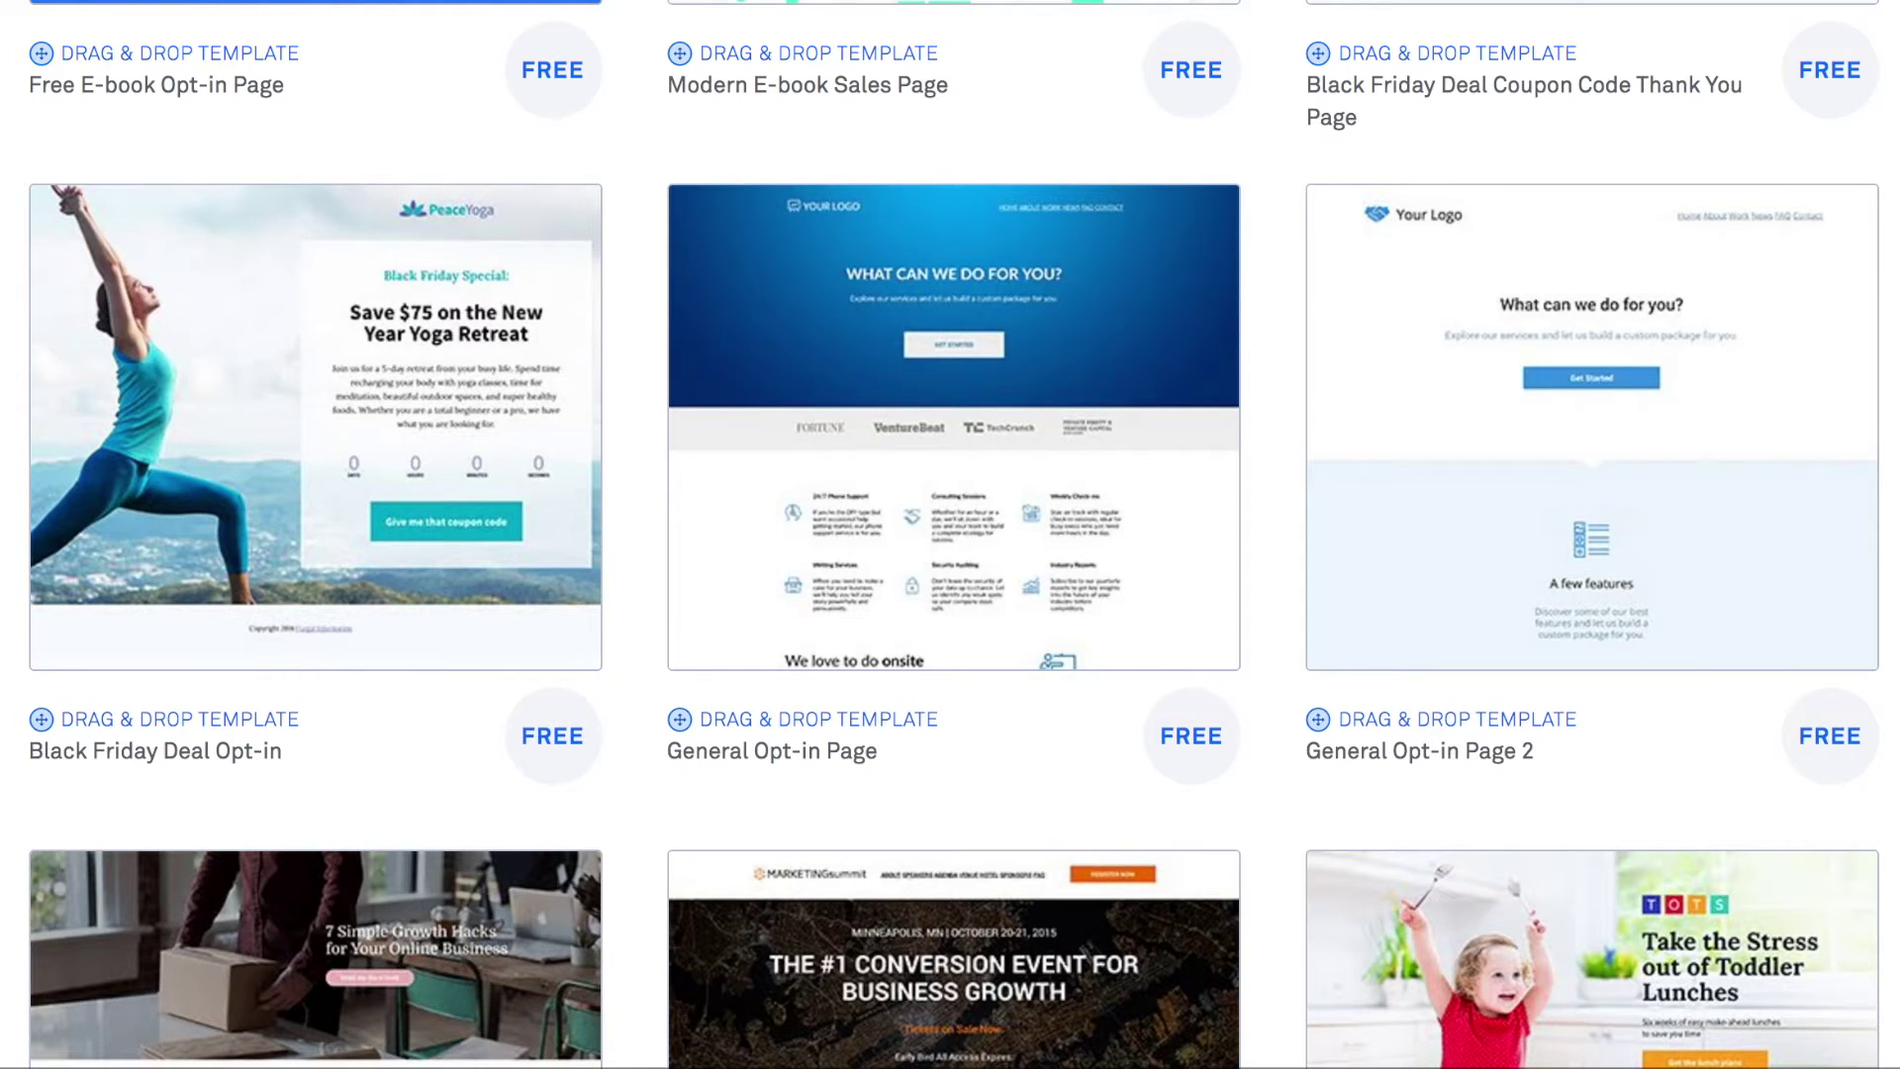
scroll(951, 535, "down", 5)
scroll(950, 535, "down", 5)
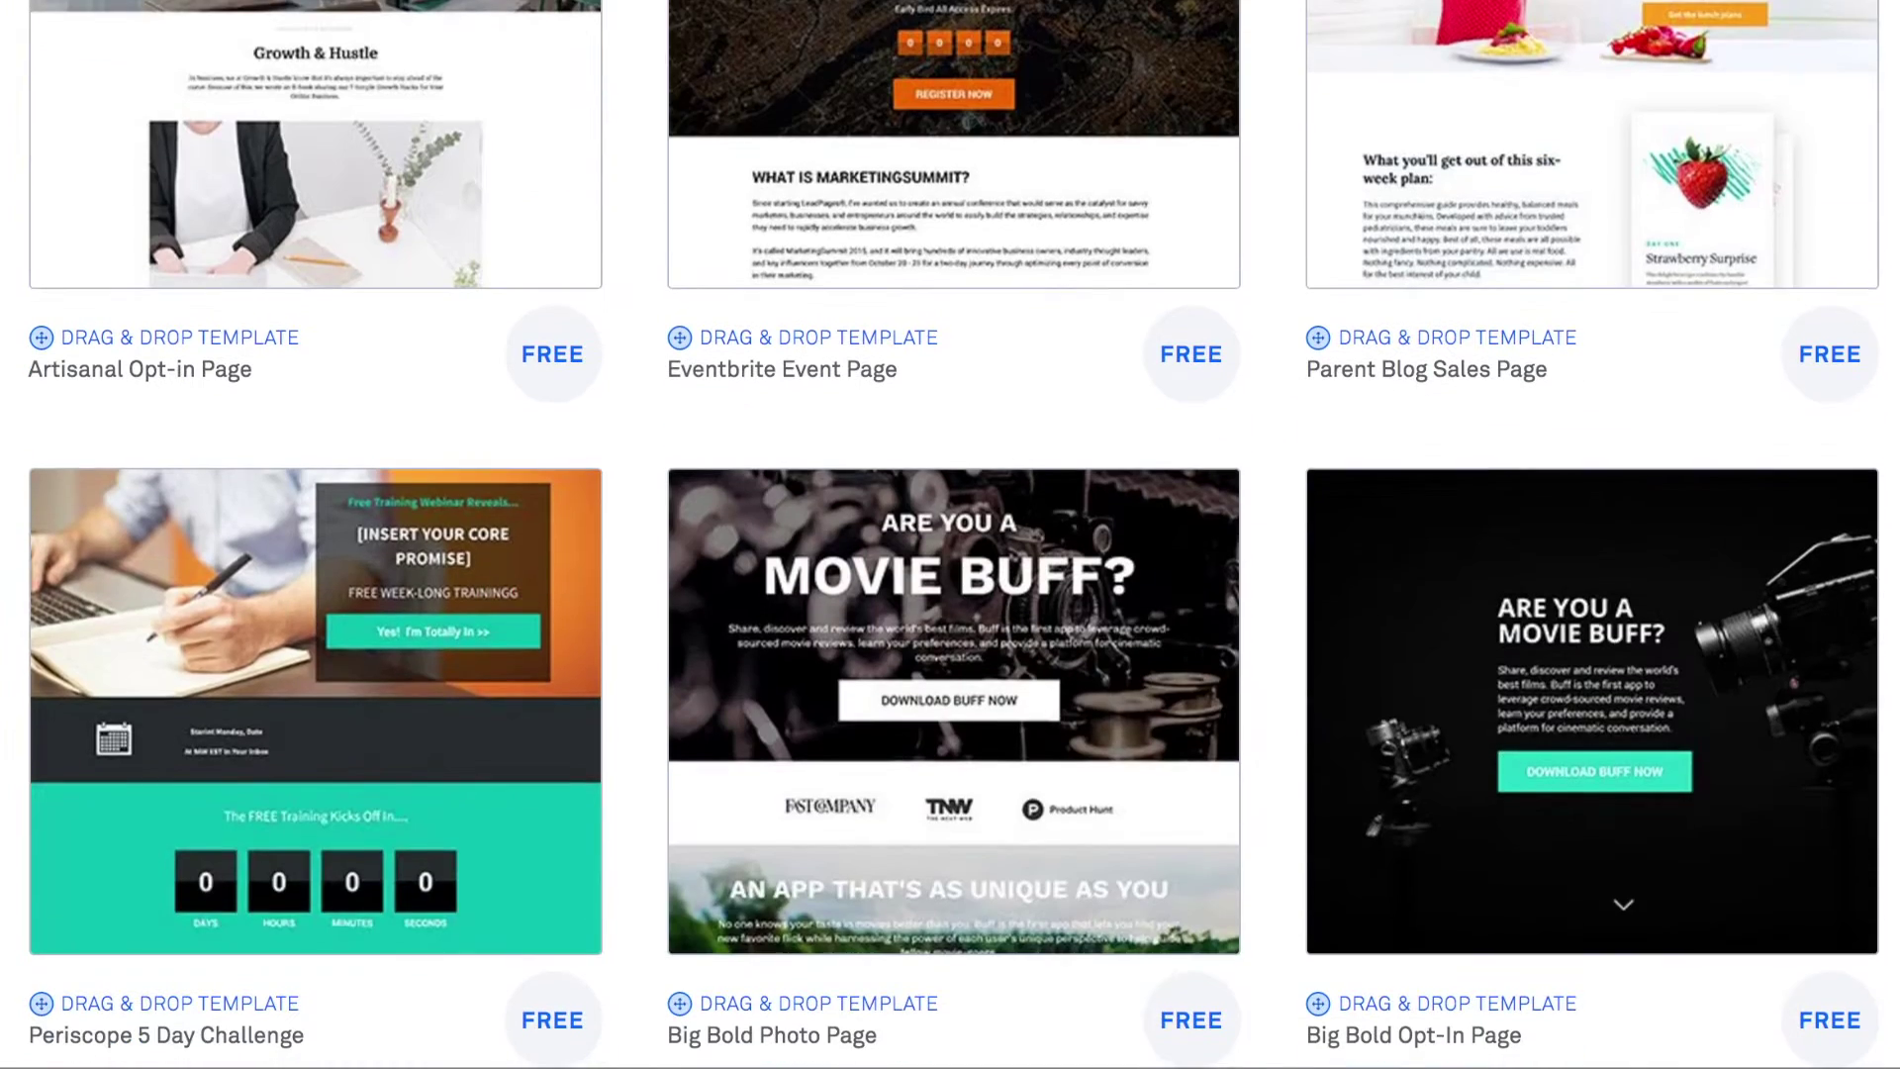
scroll(951, 535, "up", 11)
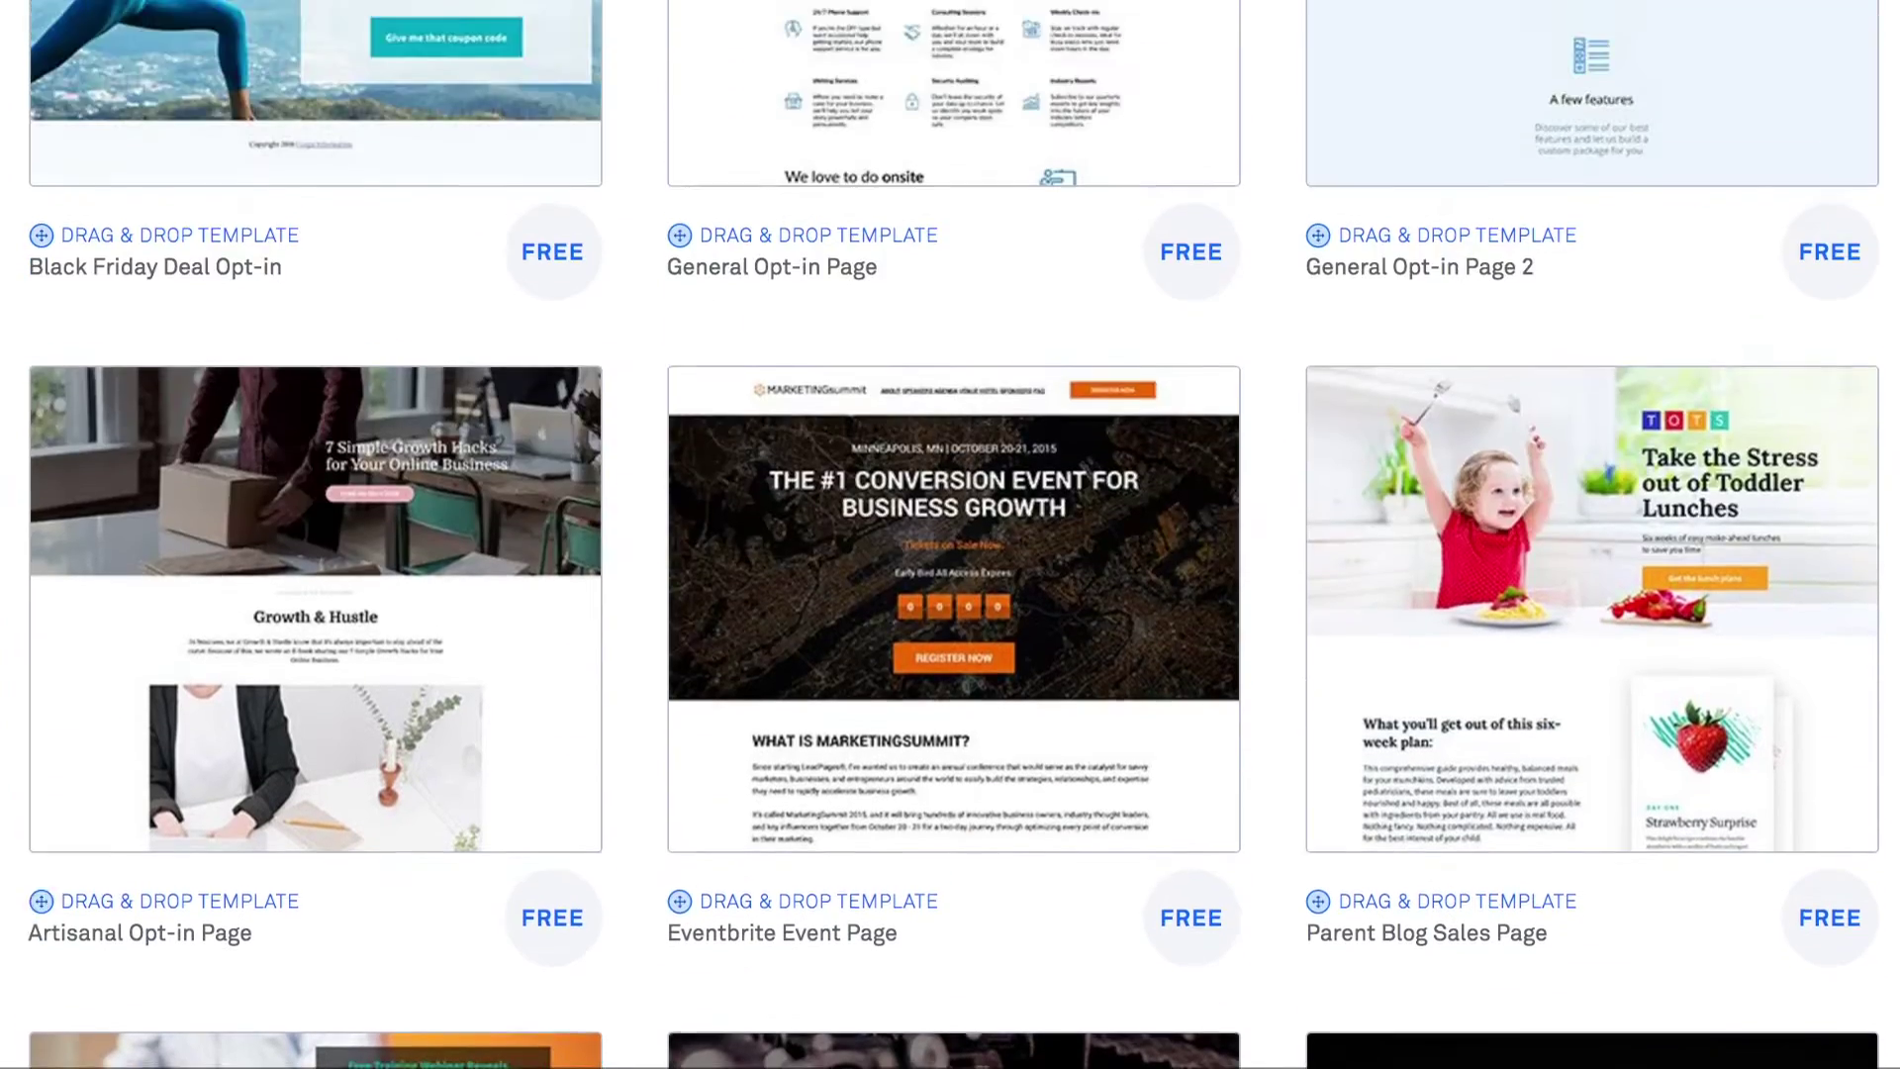
mouse_move(231, 546)
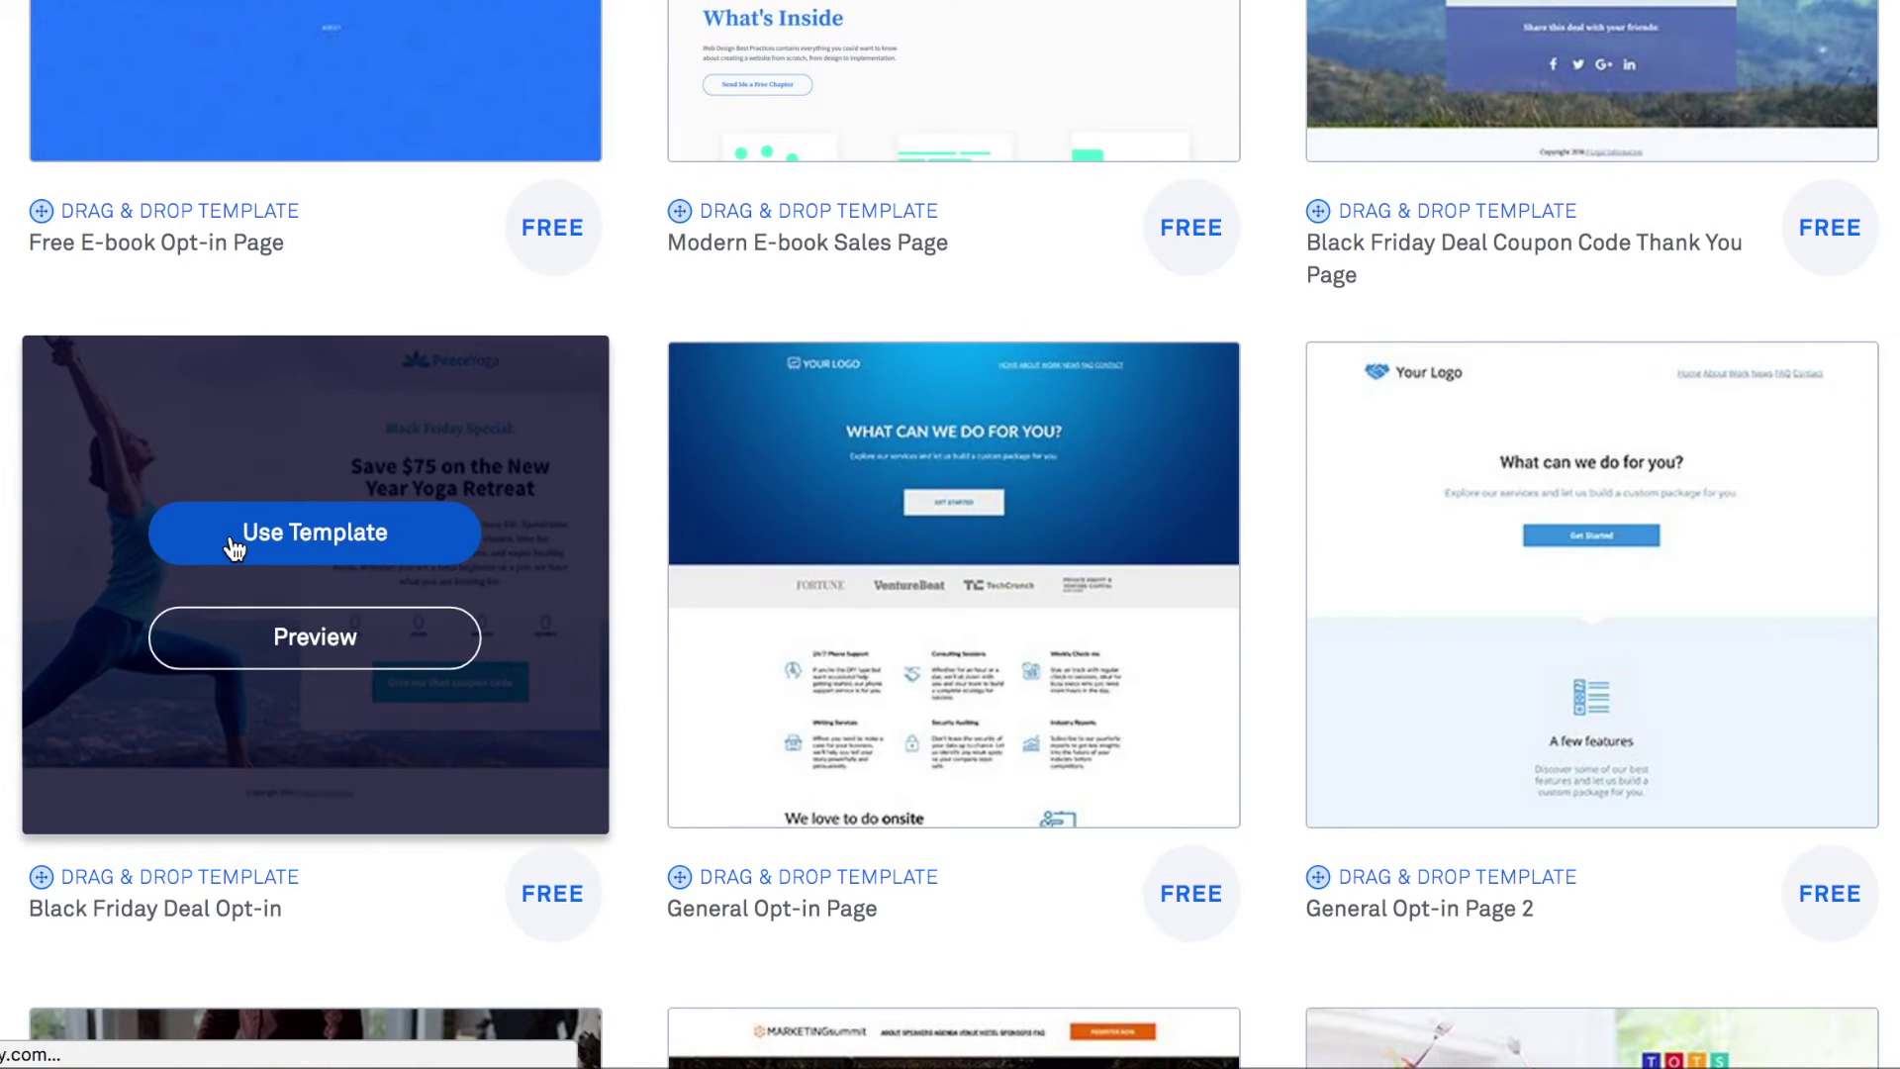
left_click(314, 540)
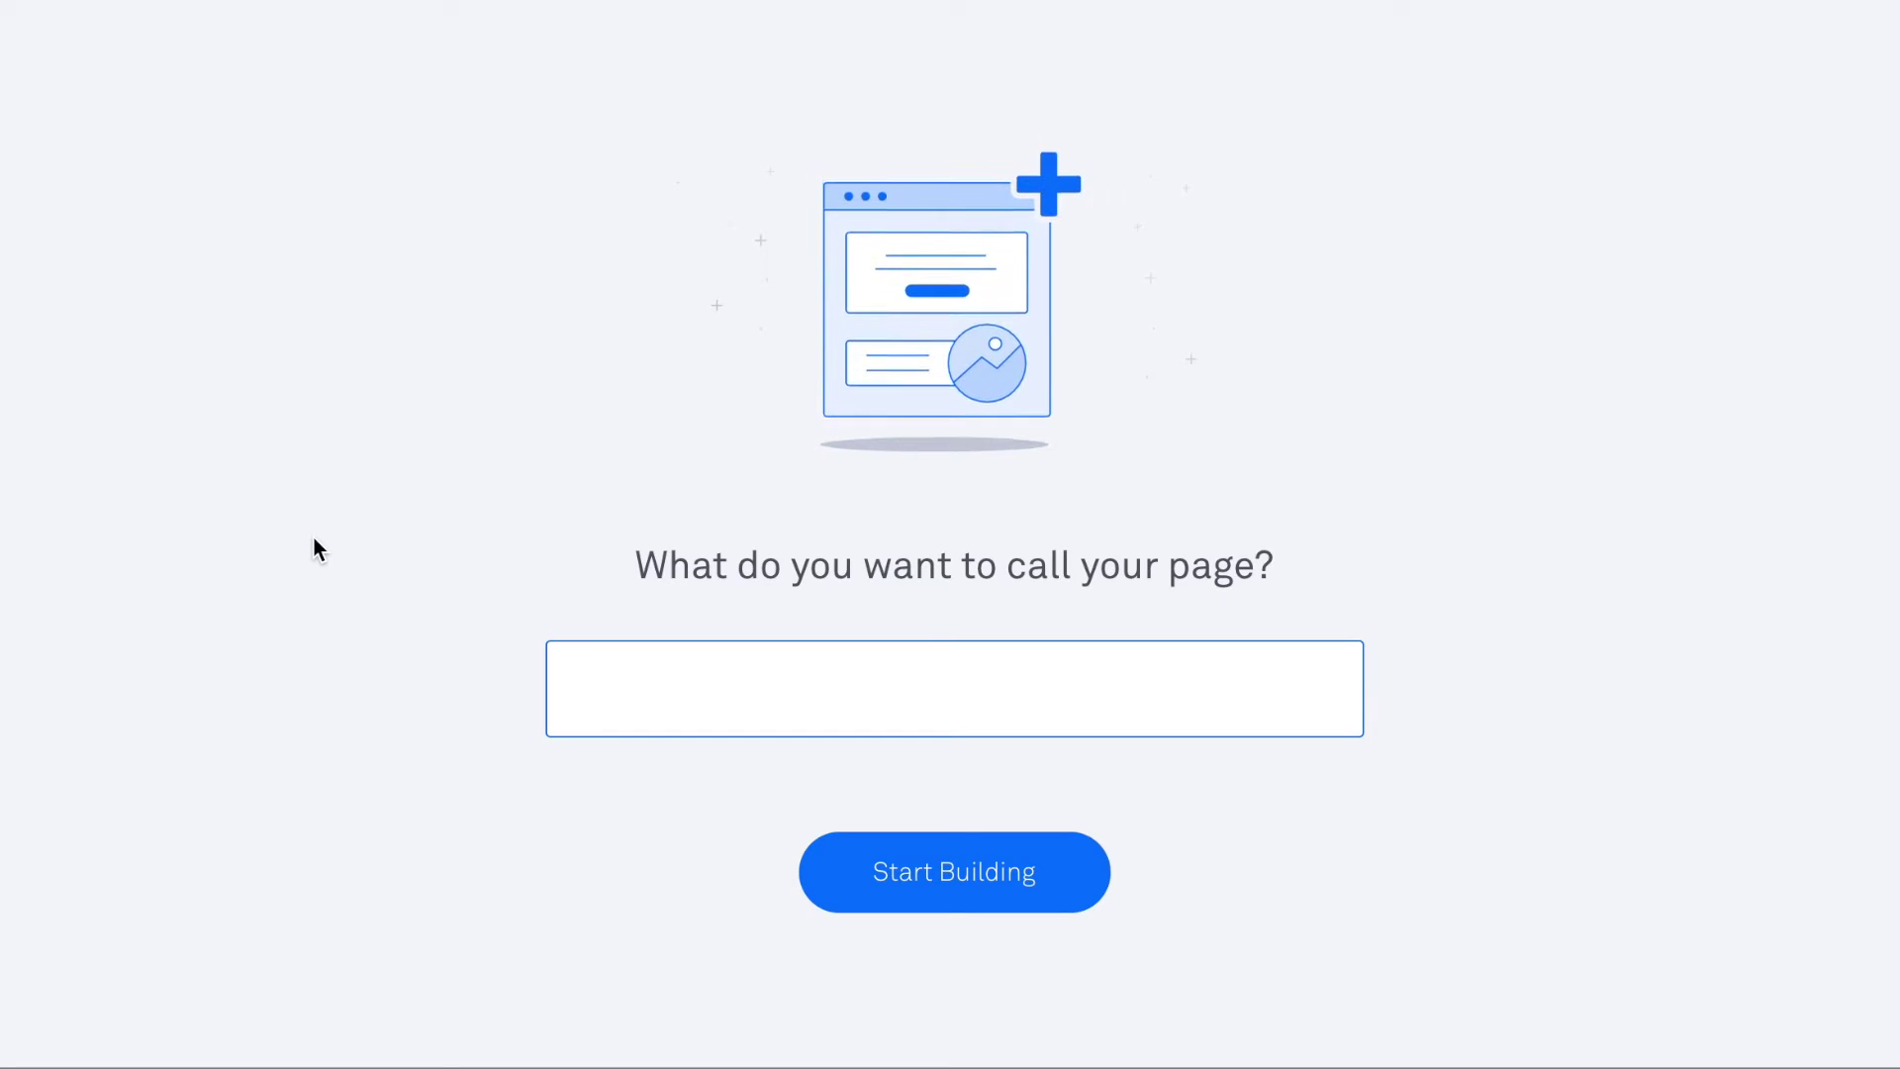
- Name the page 'Test page |' followed by the author's first name, and start building it
type("Test page | jessica")
left_click(916, 886)
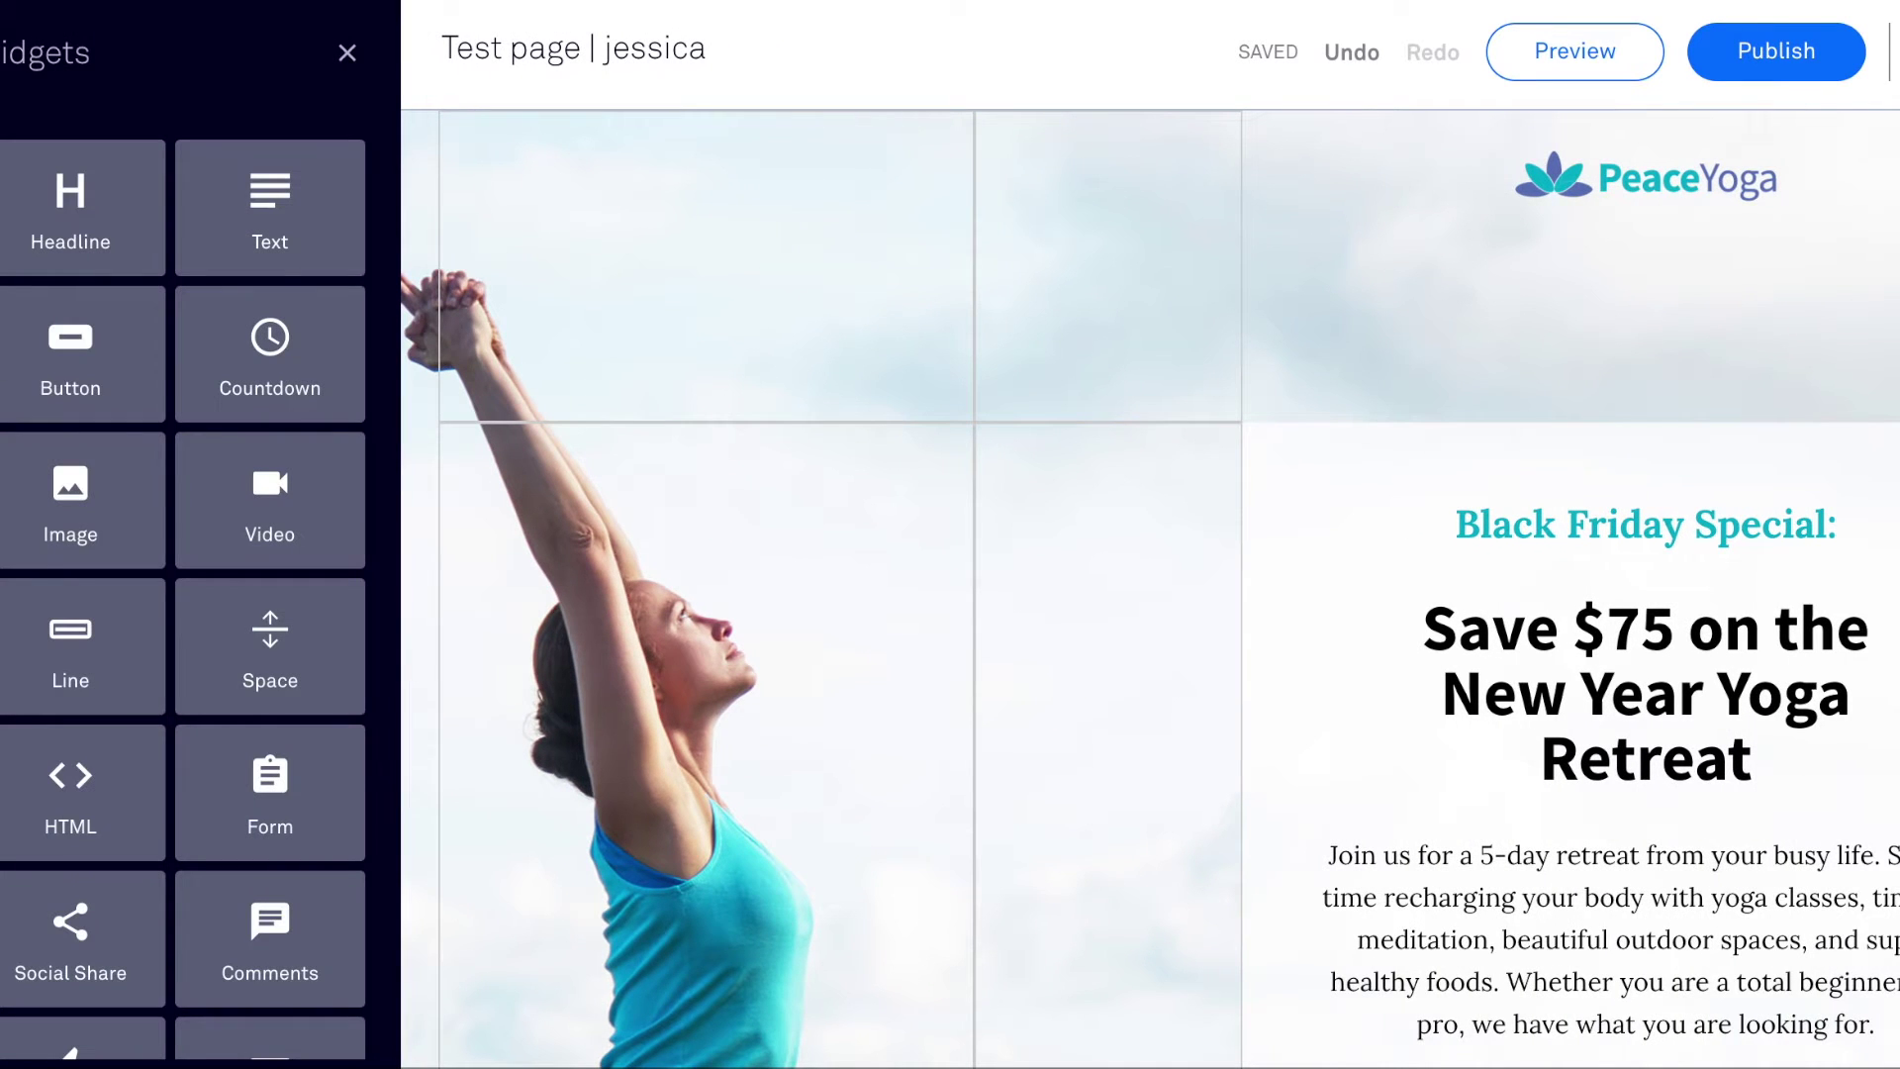
- Show the Page Layout and expand the Hero section to list its Header, Main Content and Spacer rows
scroll(53, 726, "down", 4)
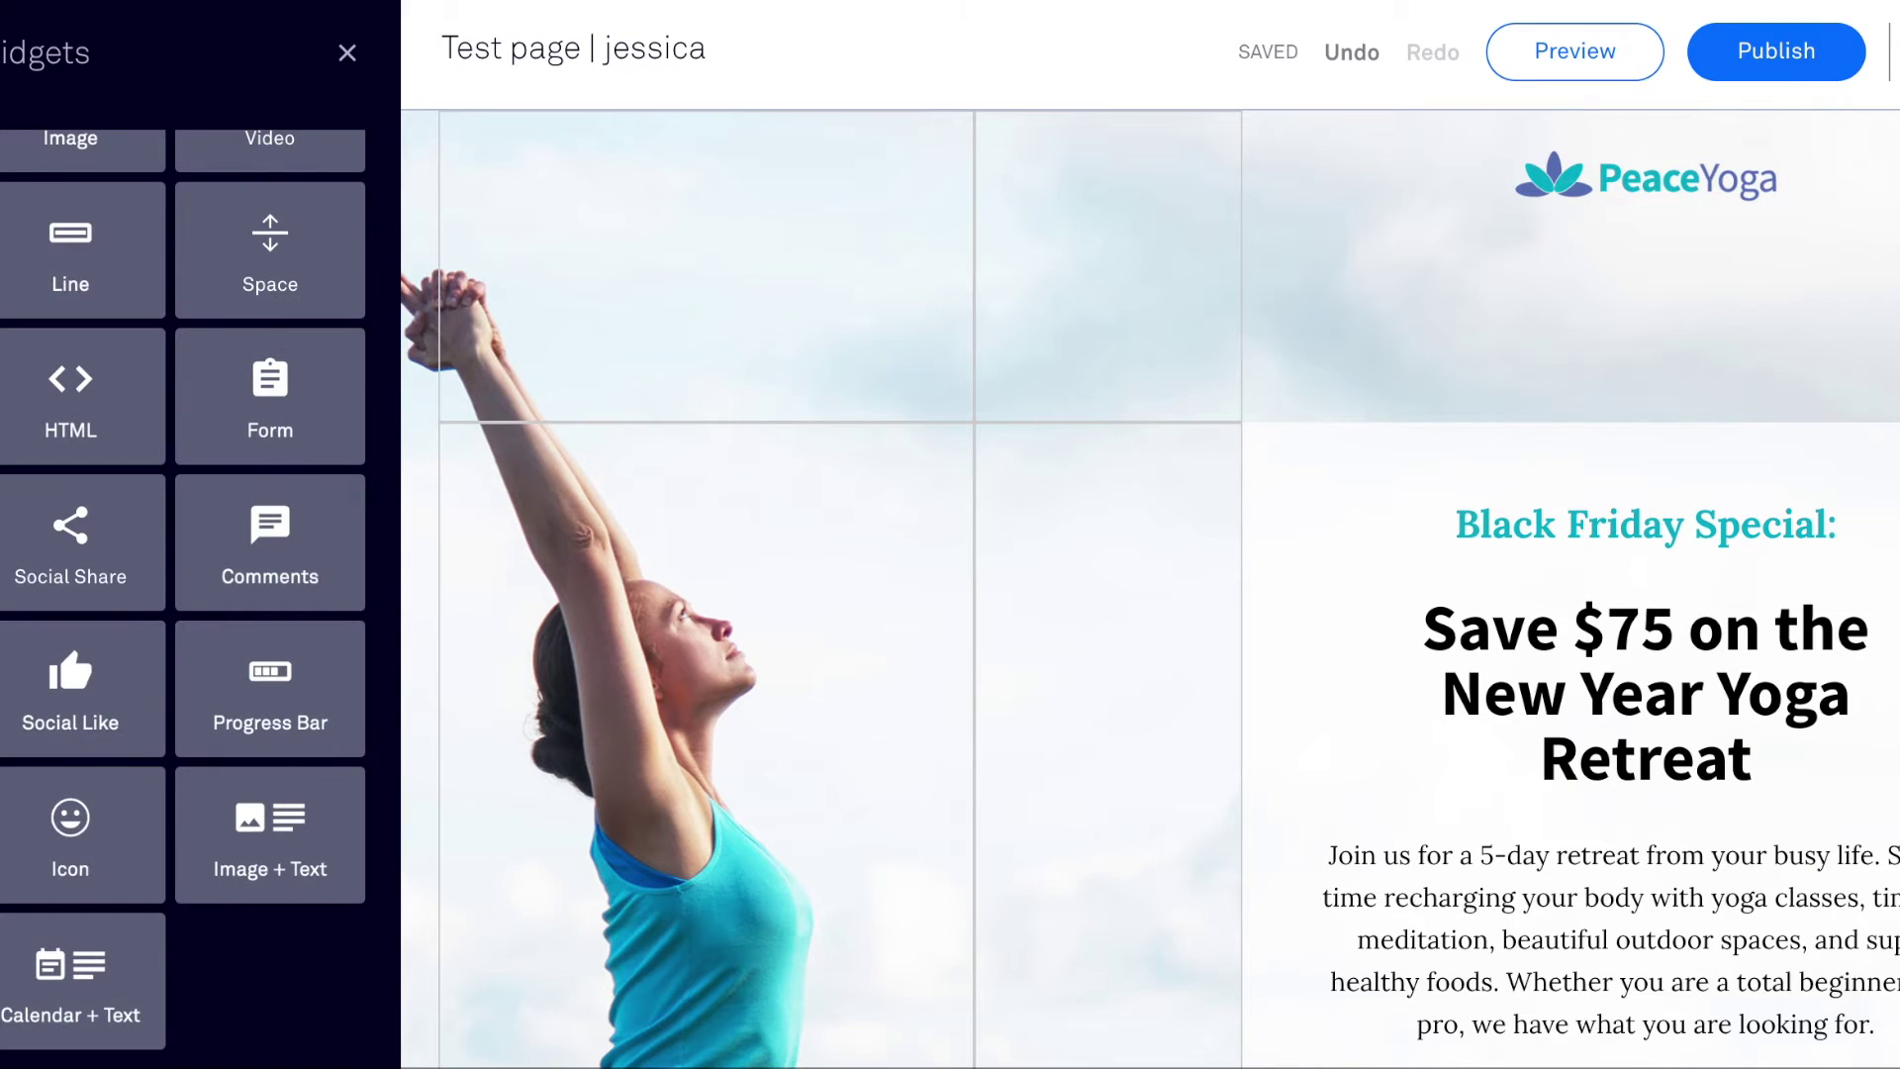
left_click(3, 198)
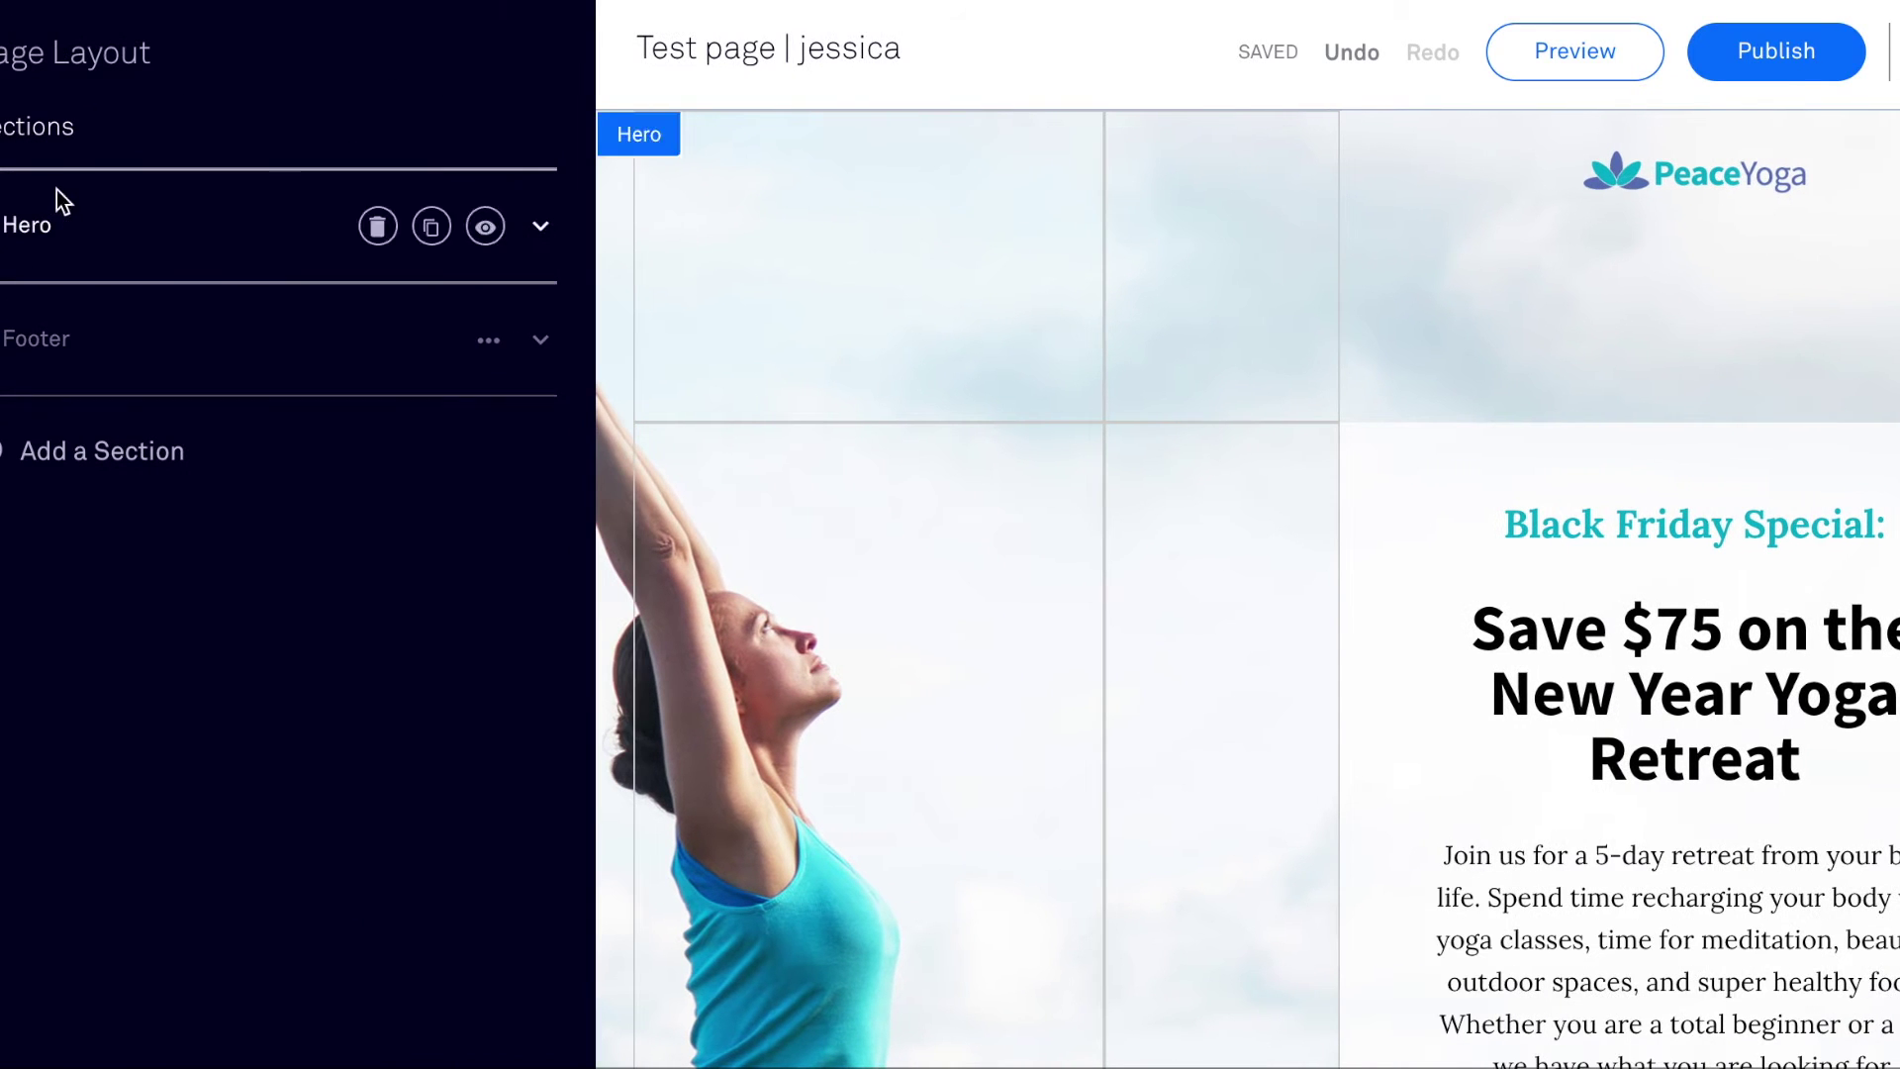
left_click(35, 237)
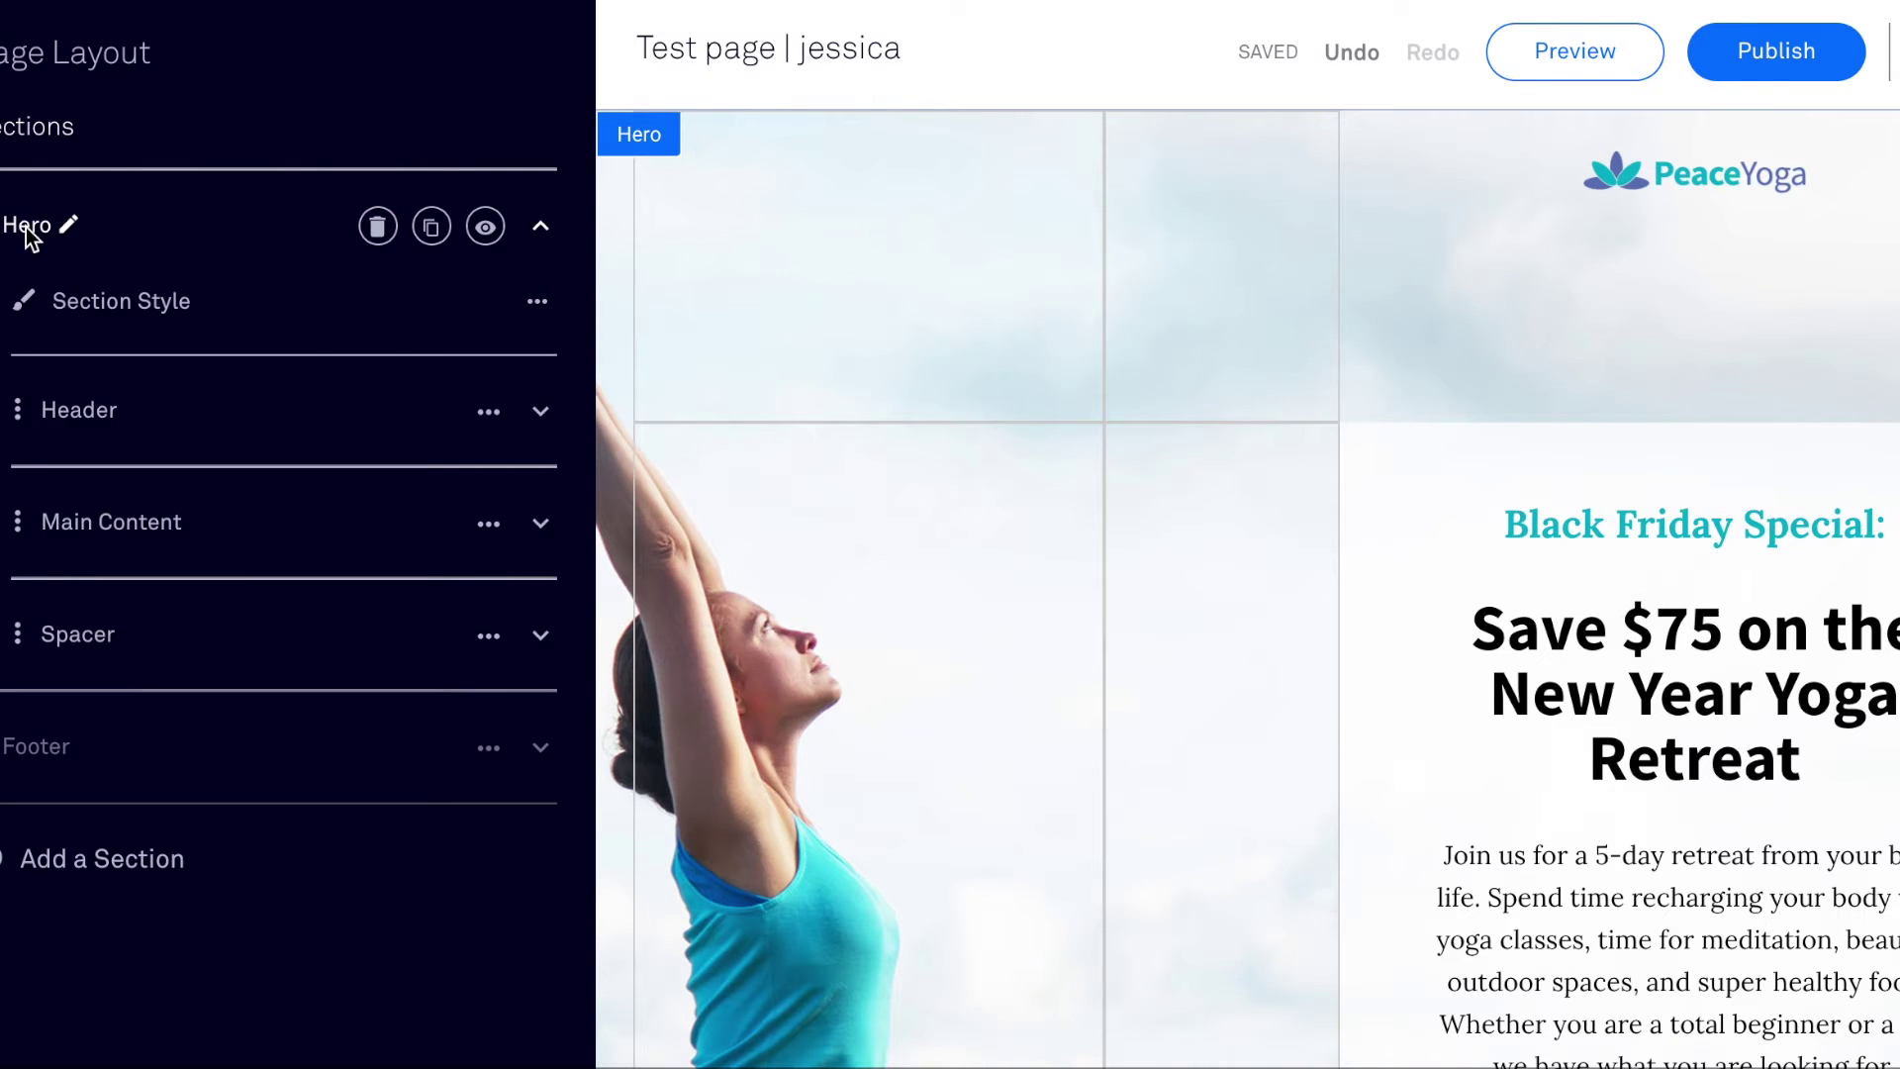
scroll(732, 539, "down", 10)
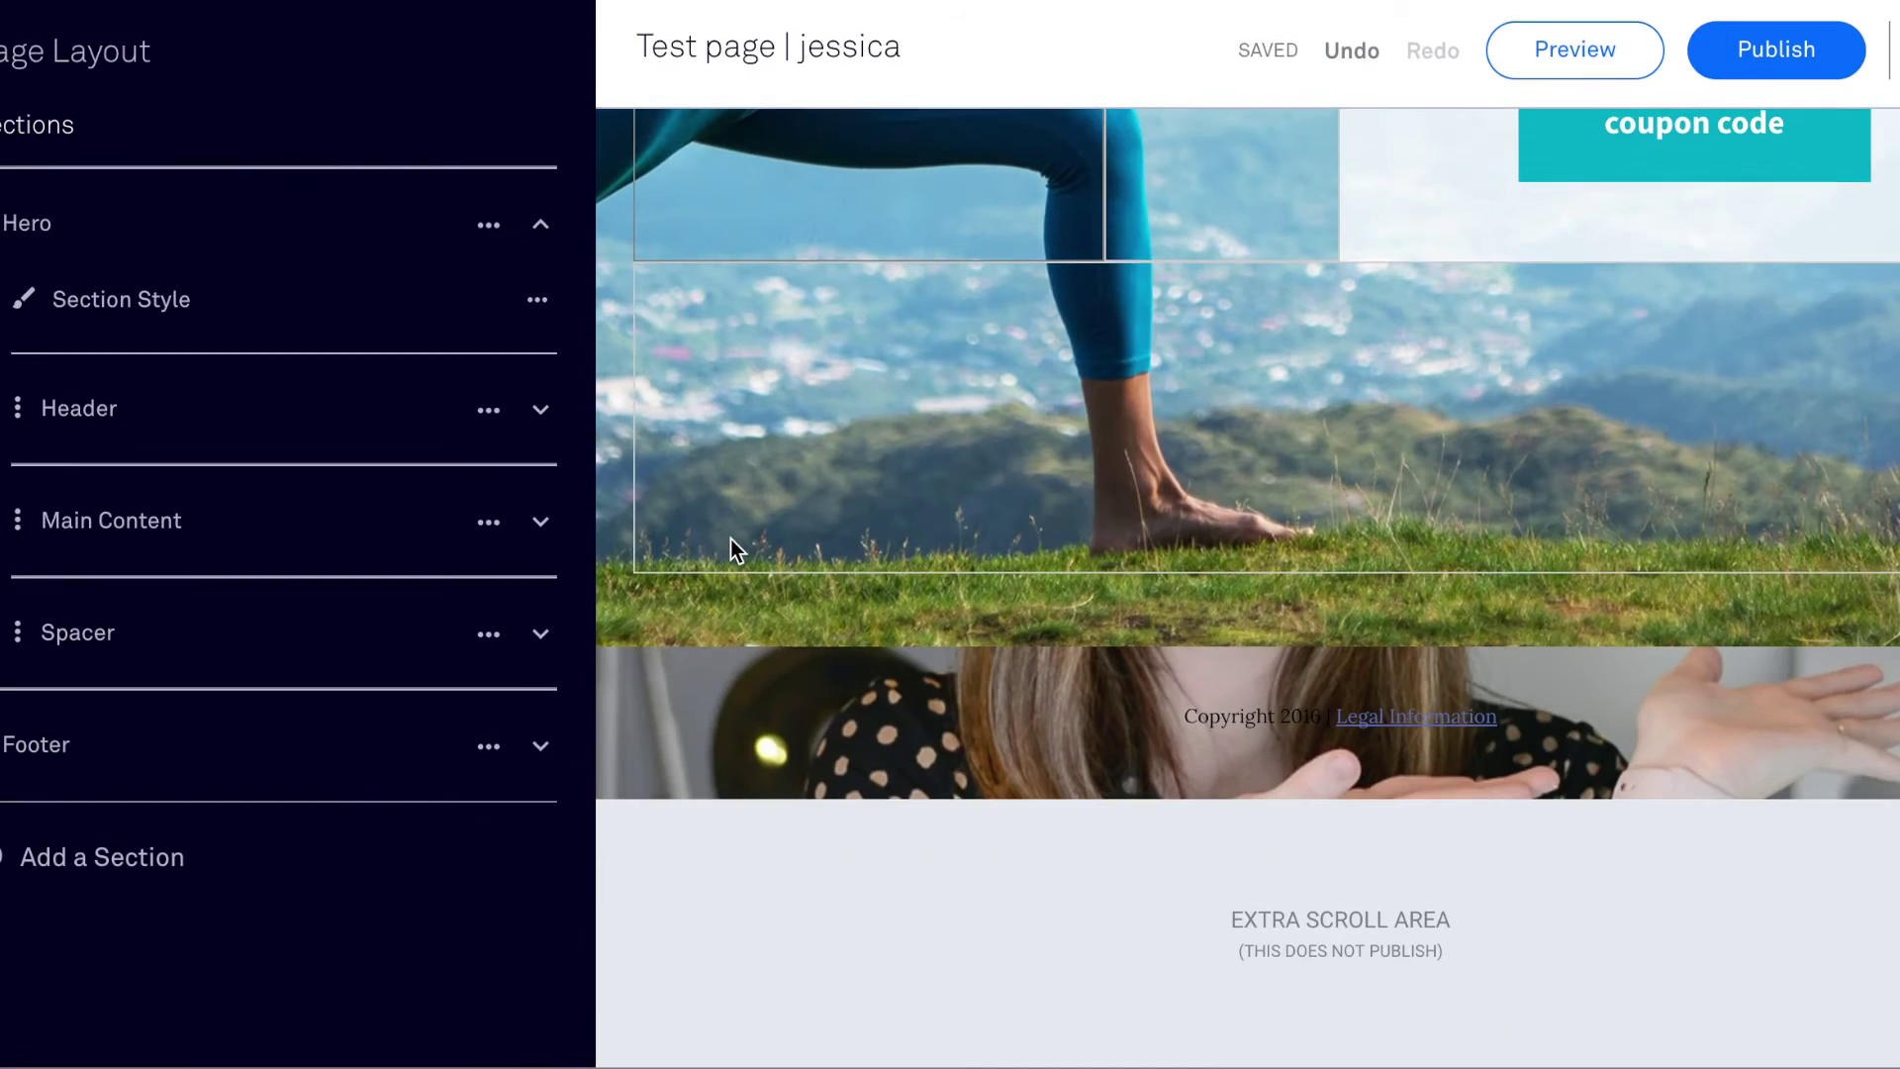
scroll(731, 539, "up", 10)
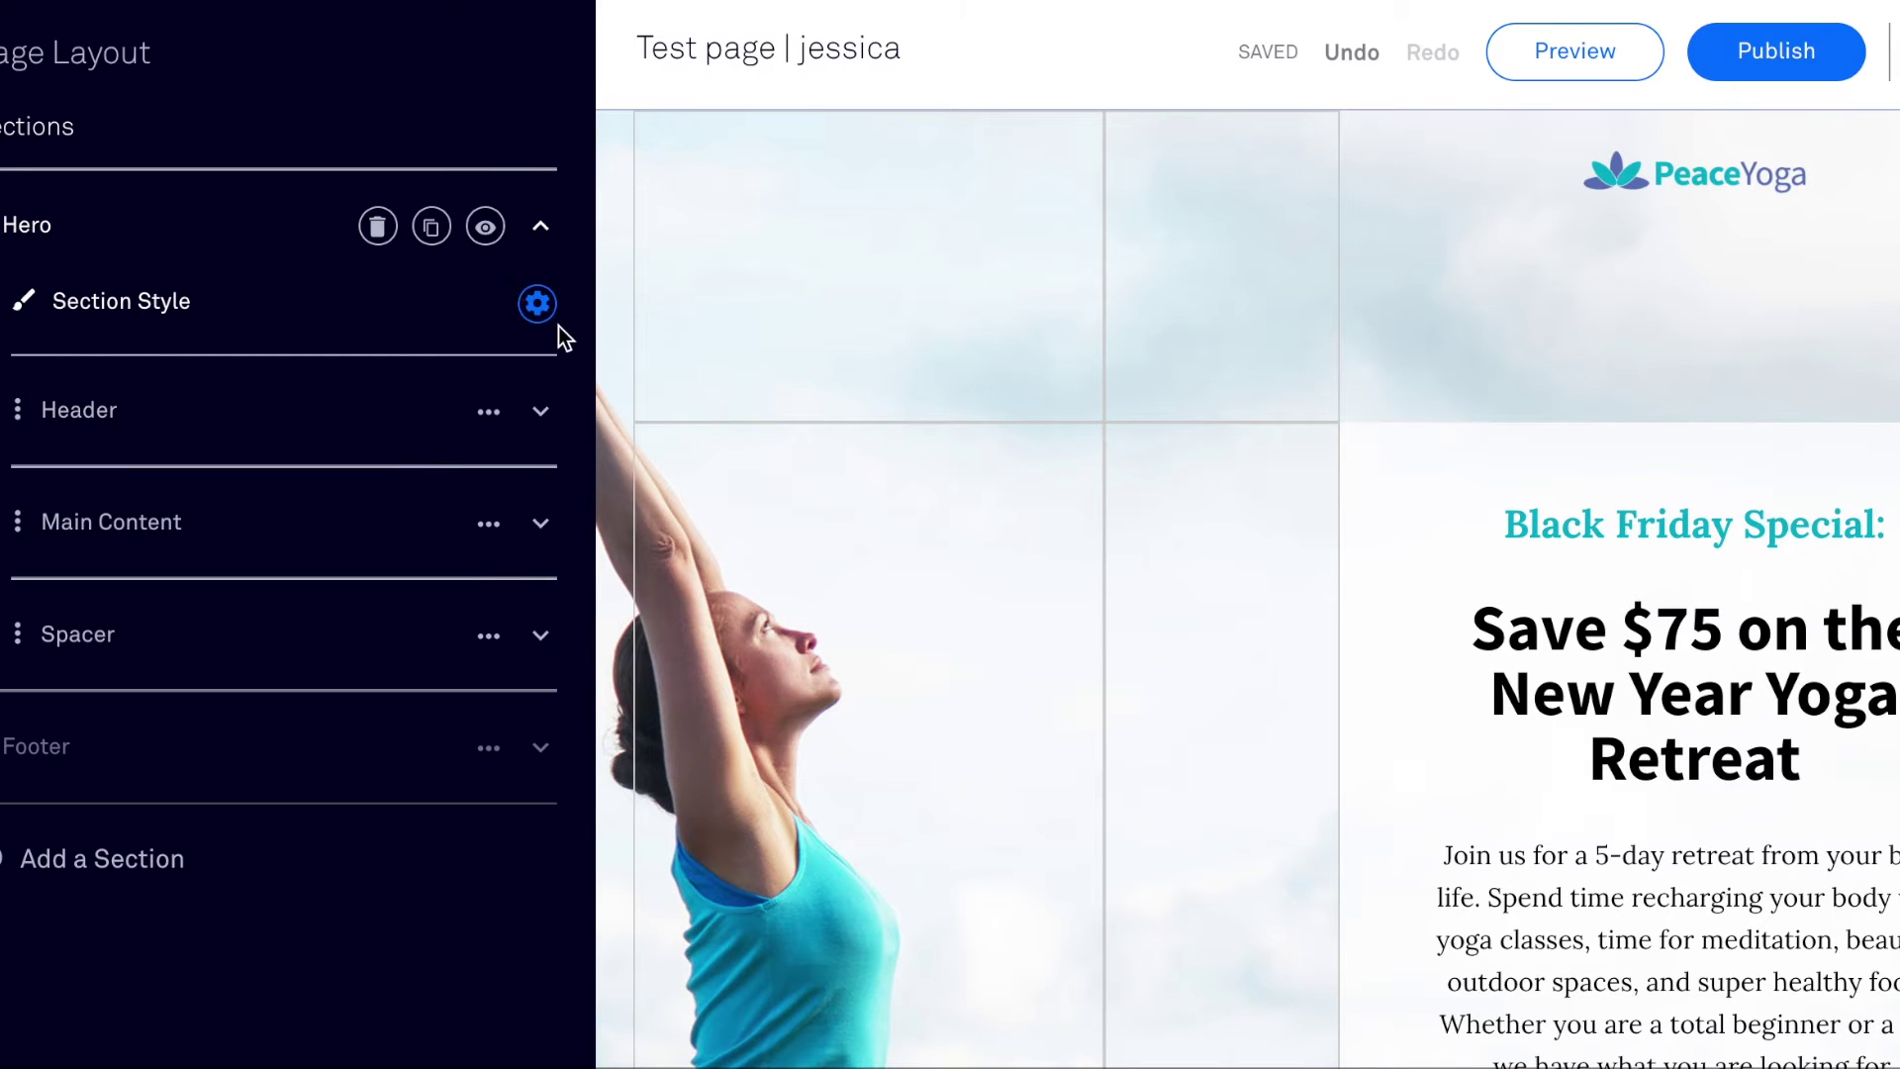
- Set the Hero section background to layersinphotoshop.jpg, the first image under Your Images
left_click(538, 303)
scroll(260, 613, "down", 3)
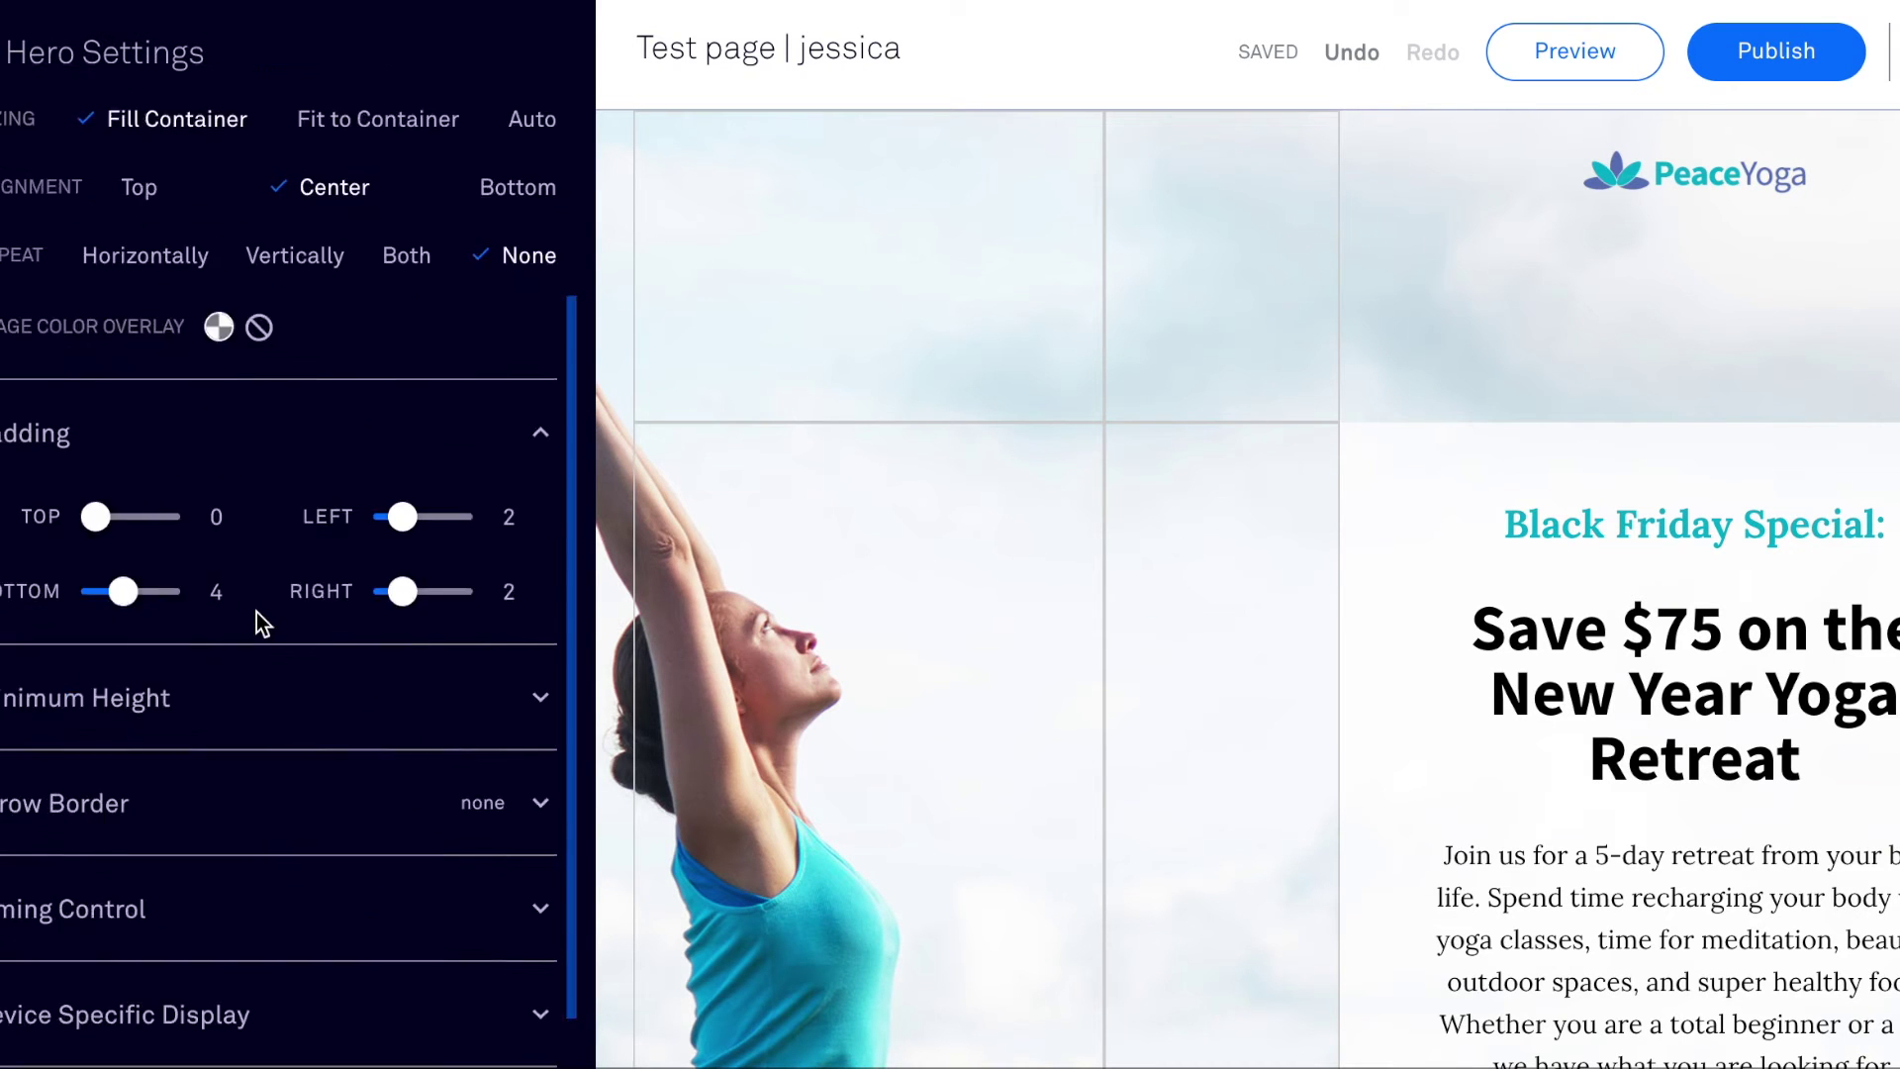
scroll(257, 621, "up", 3)
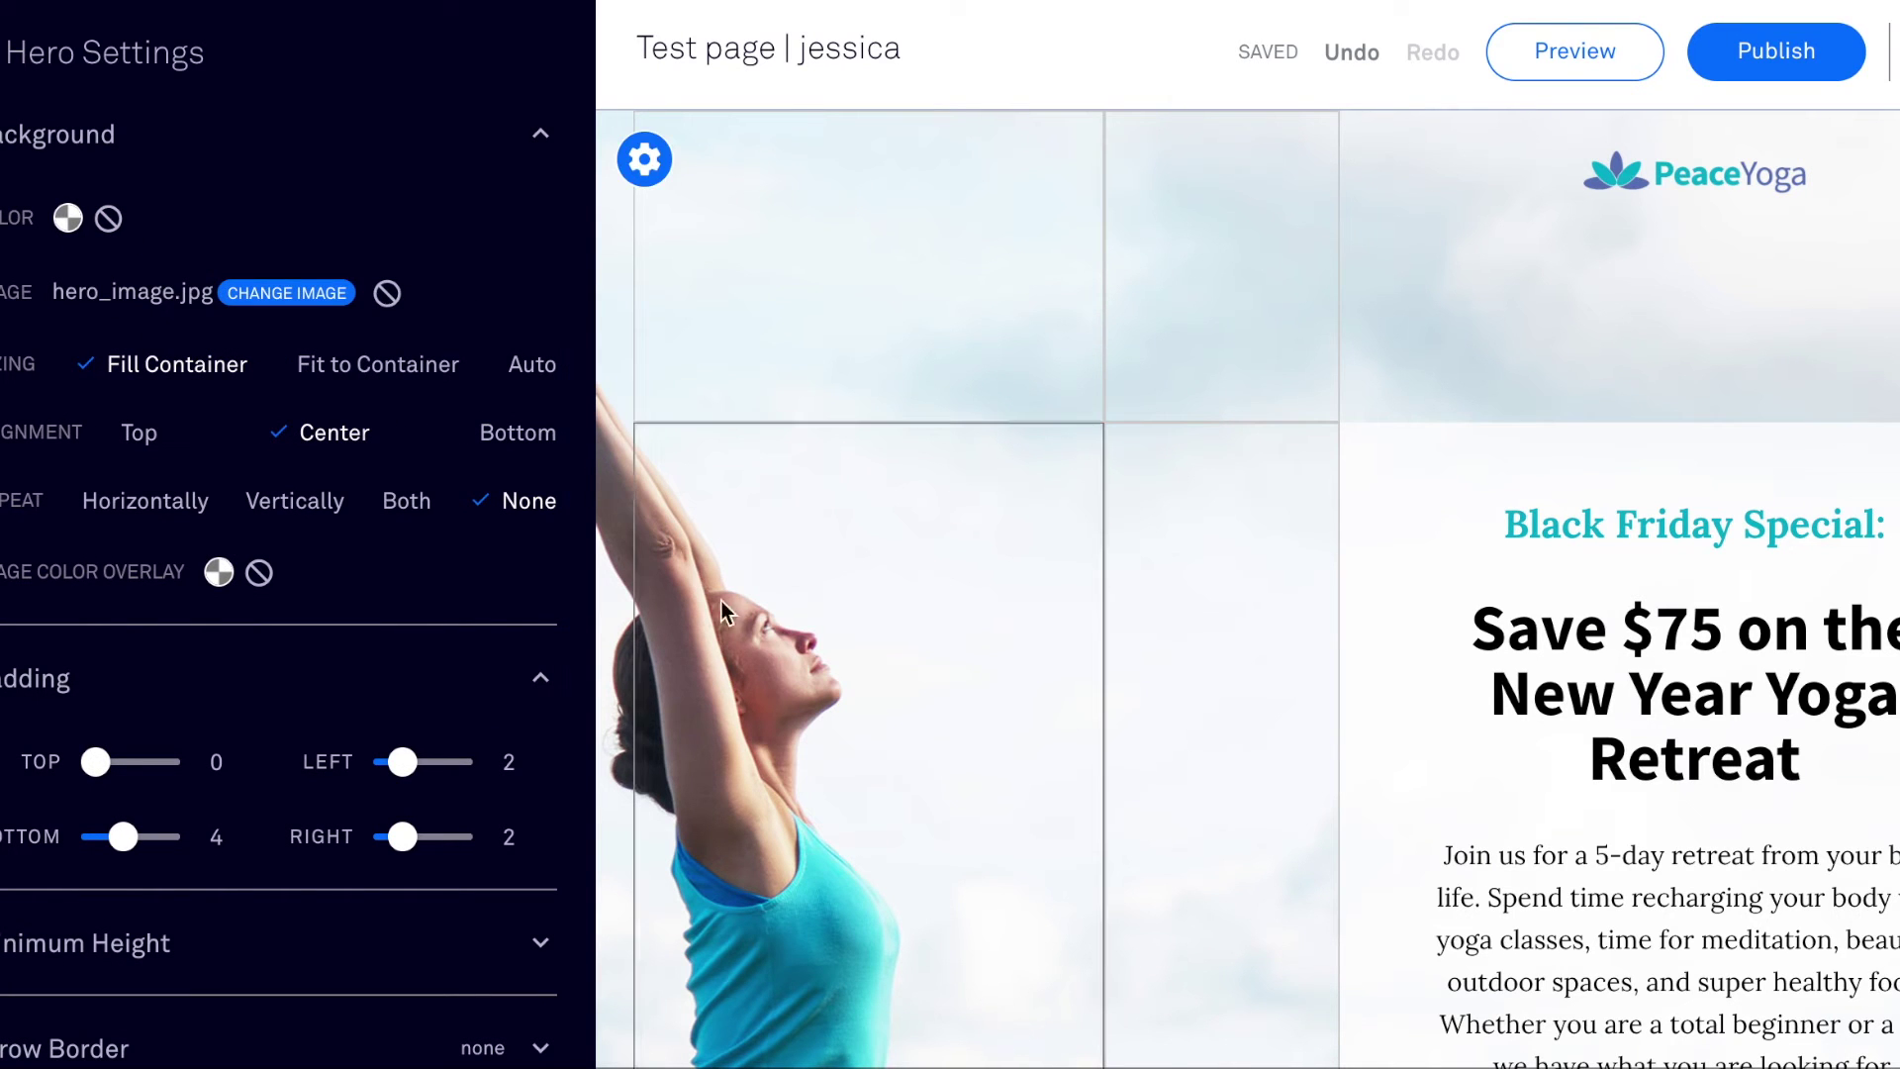
left_click(264, 293)
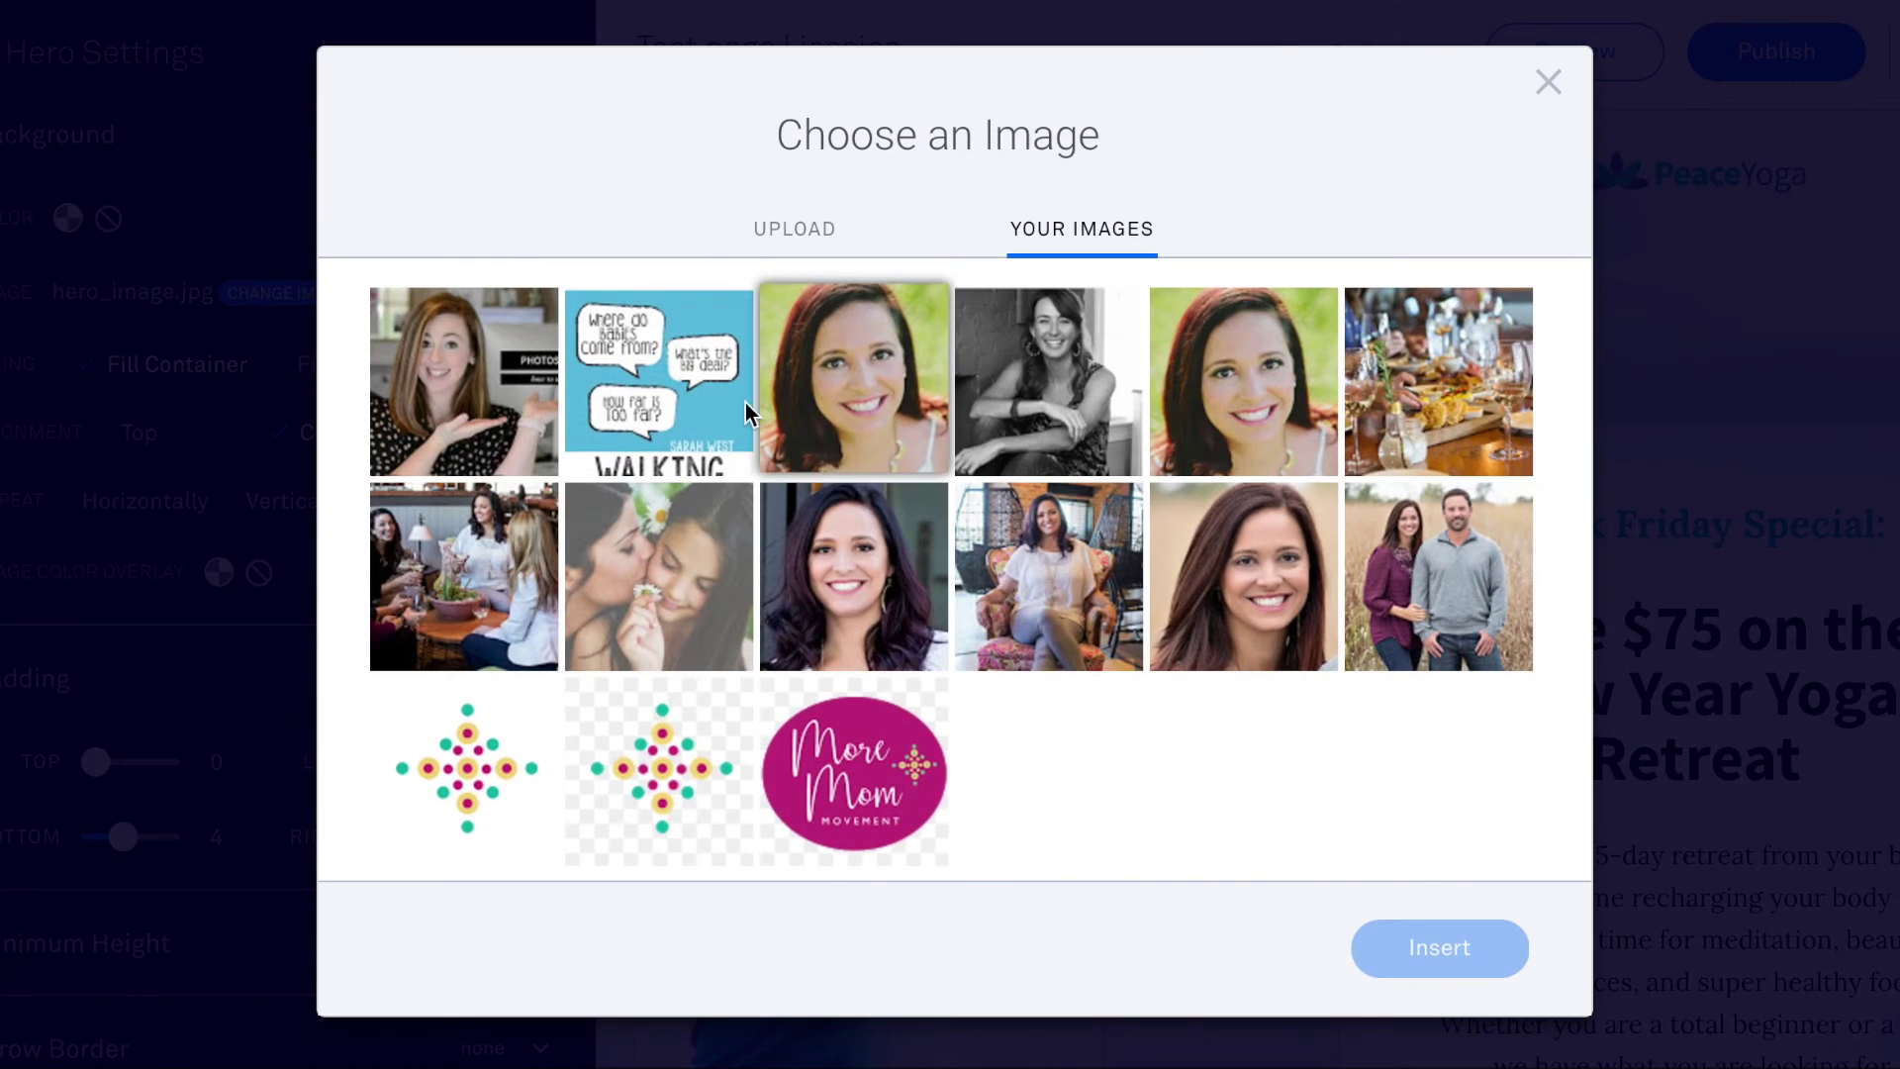
left_click(438, 348)
left_click(1480, 956)
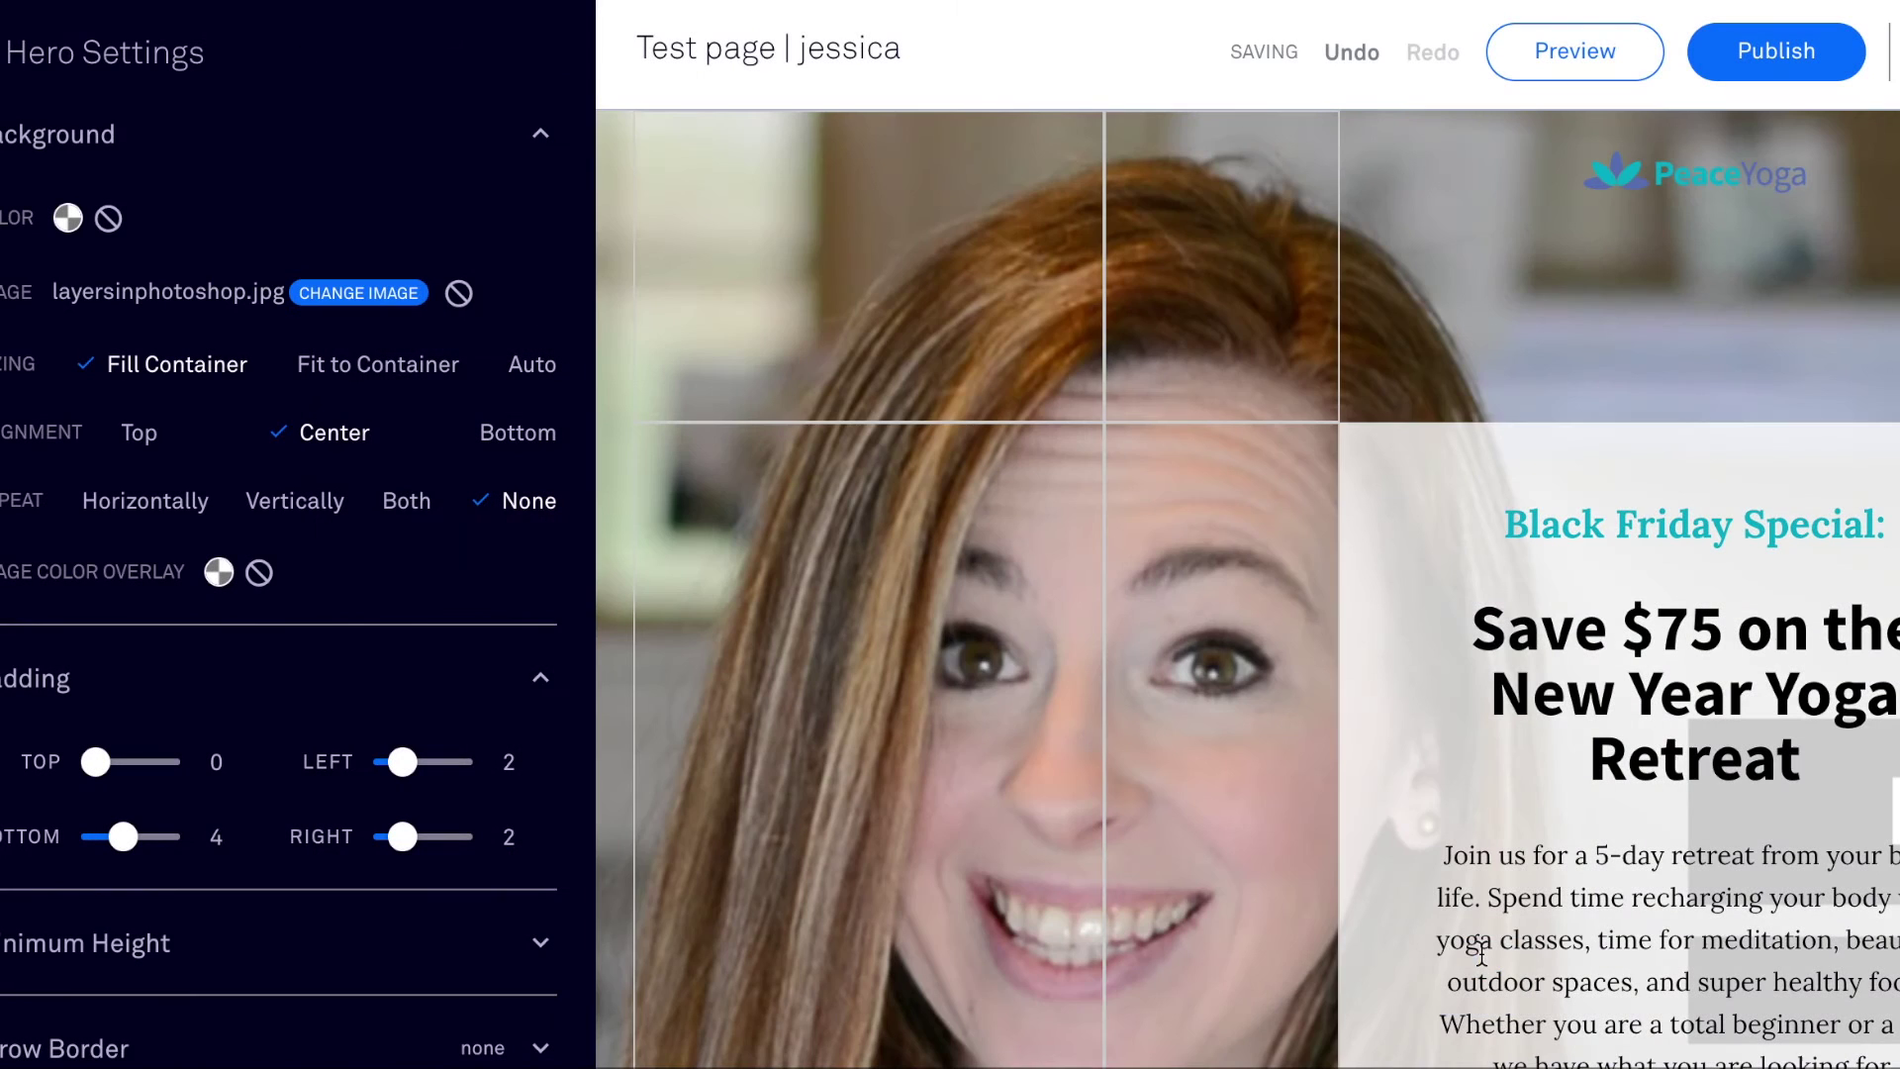
scroll(1239, 755, "down", 5)
scroll(1237, 752, "up", 2)
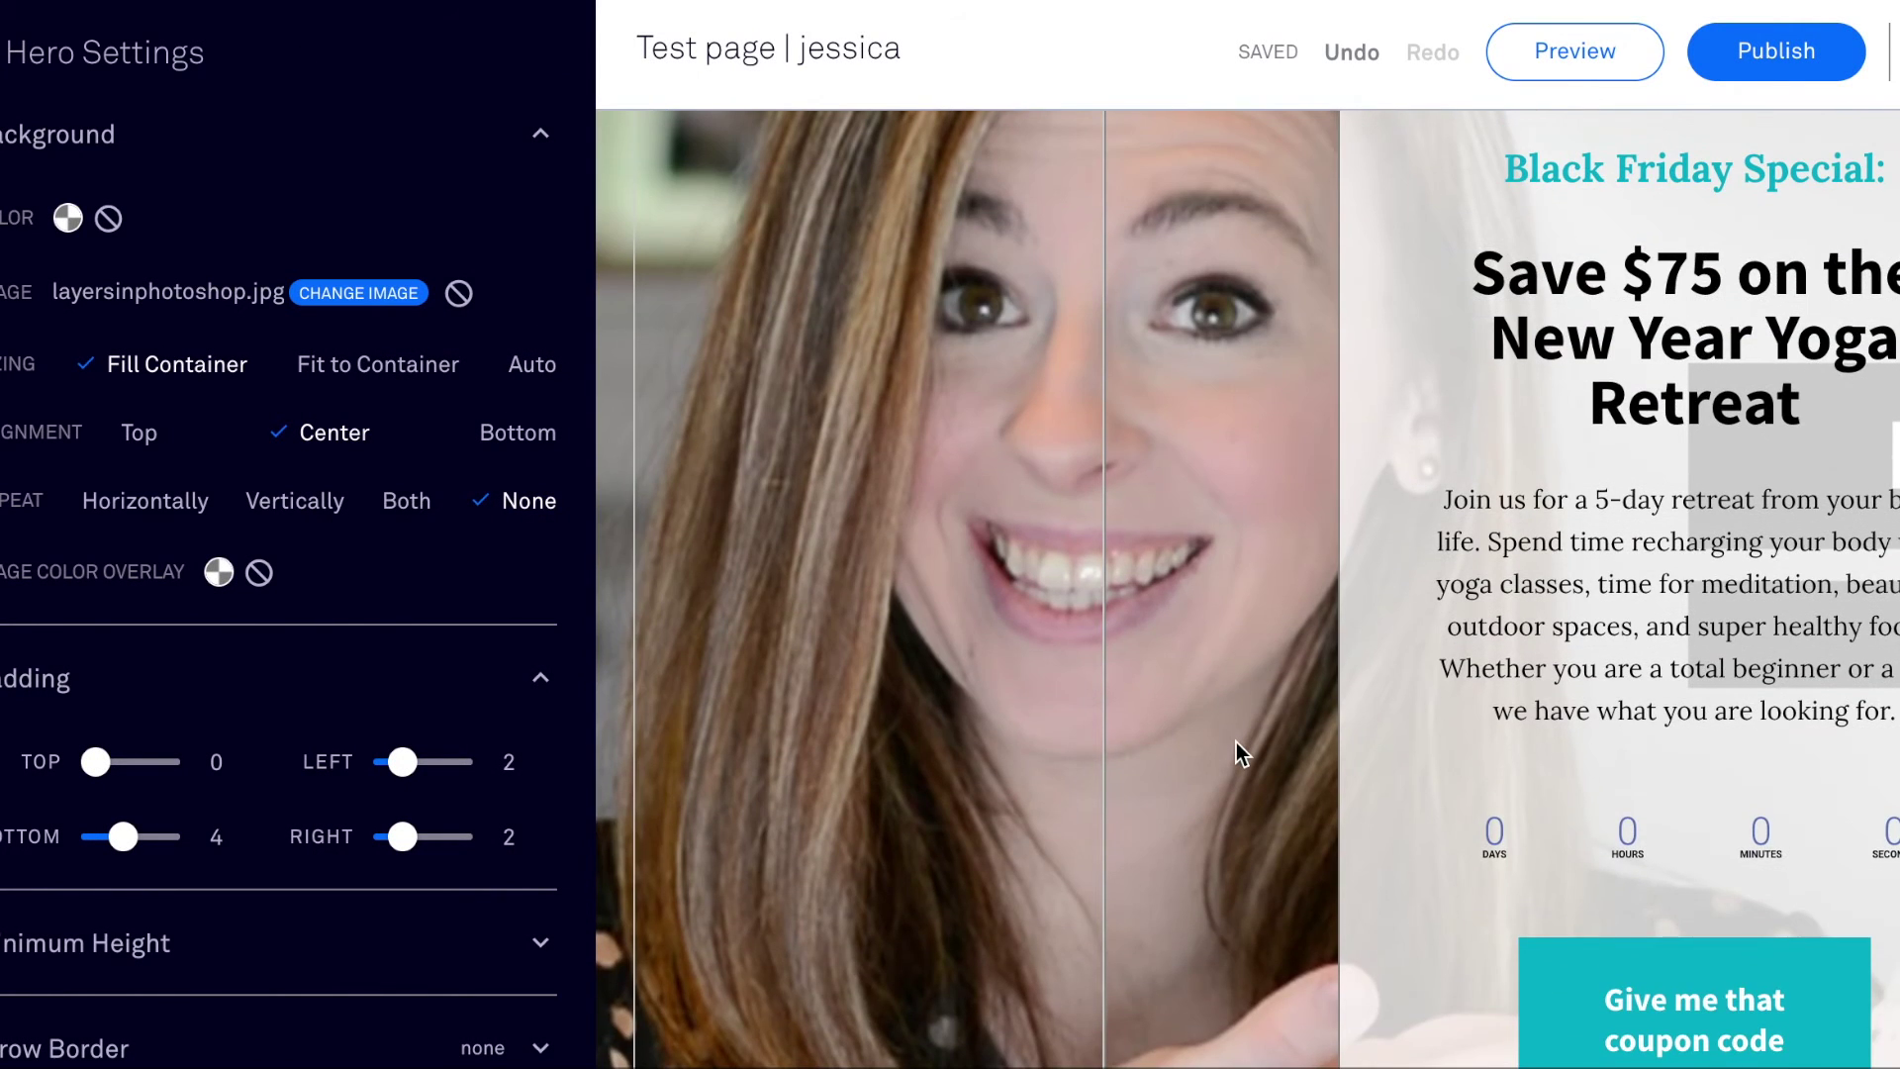
scroll(1236, 752, "up", 3)
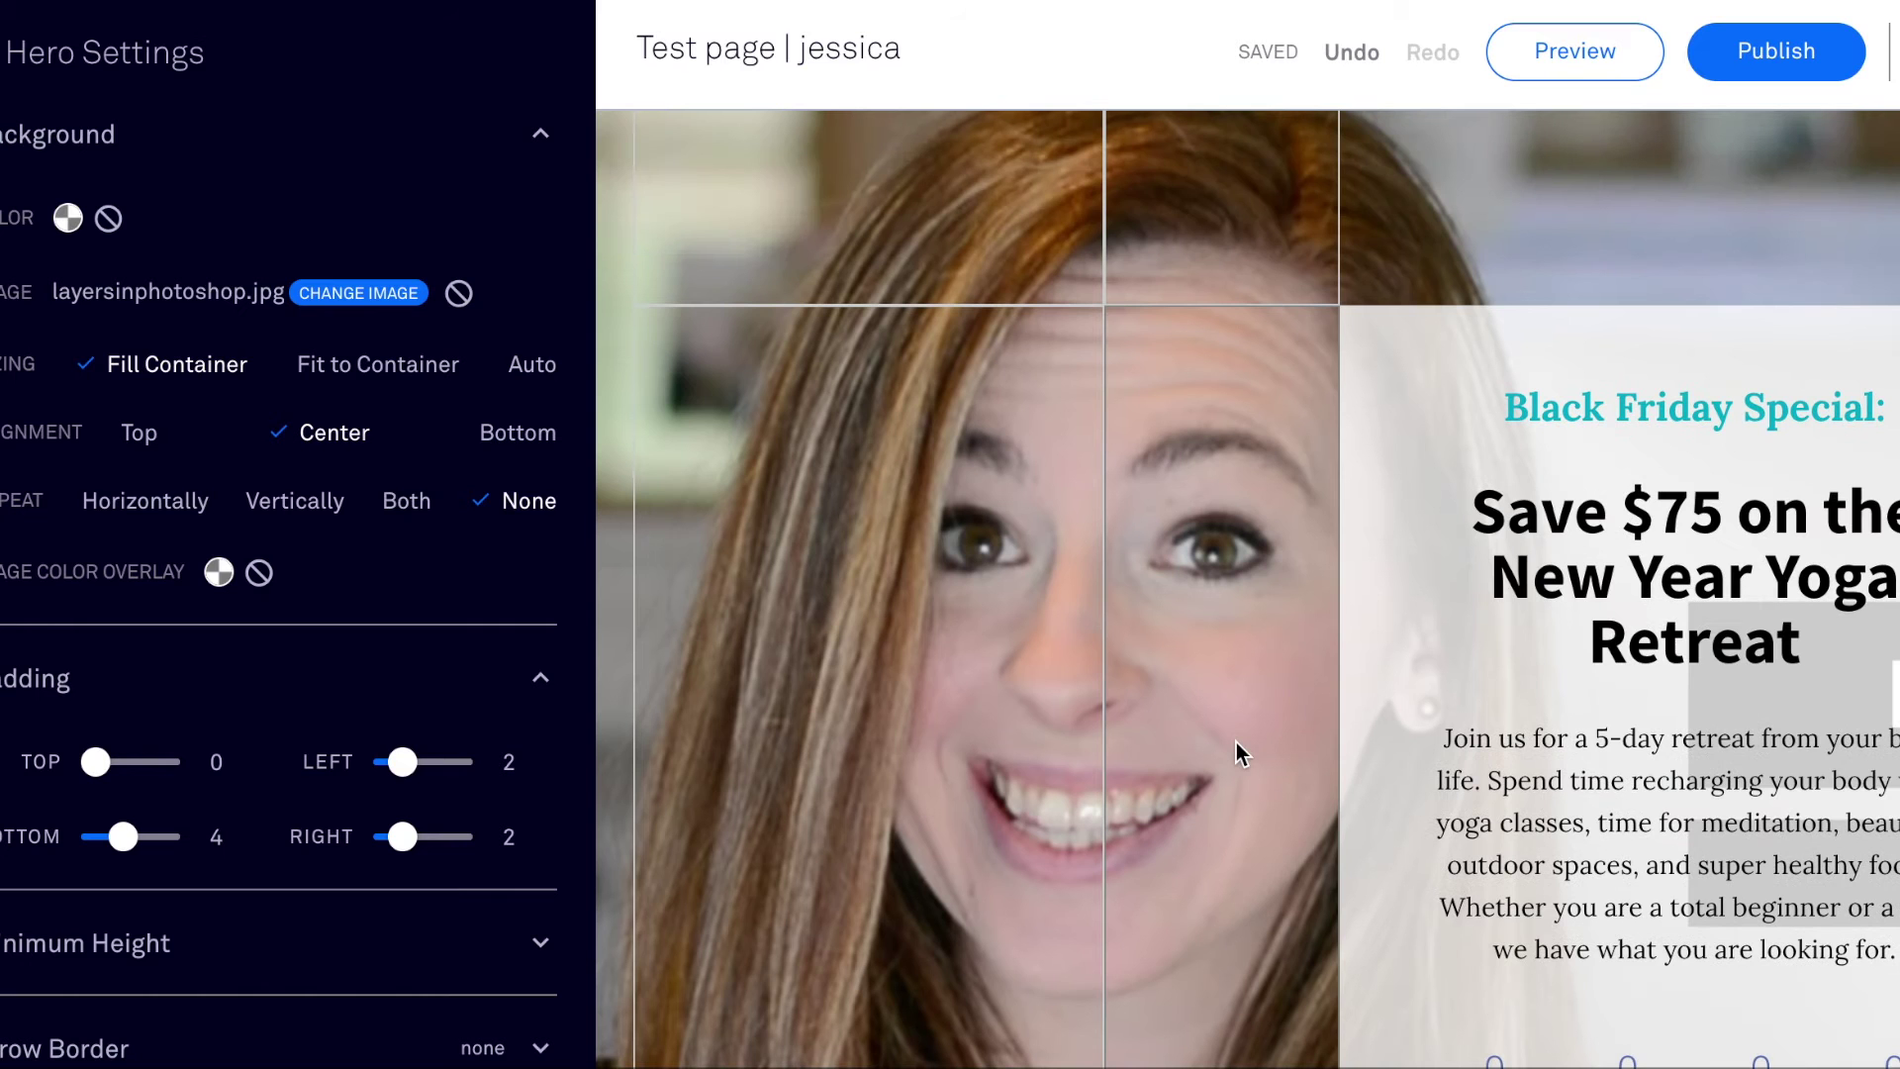
scroll(1237, 743, "up", 2)
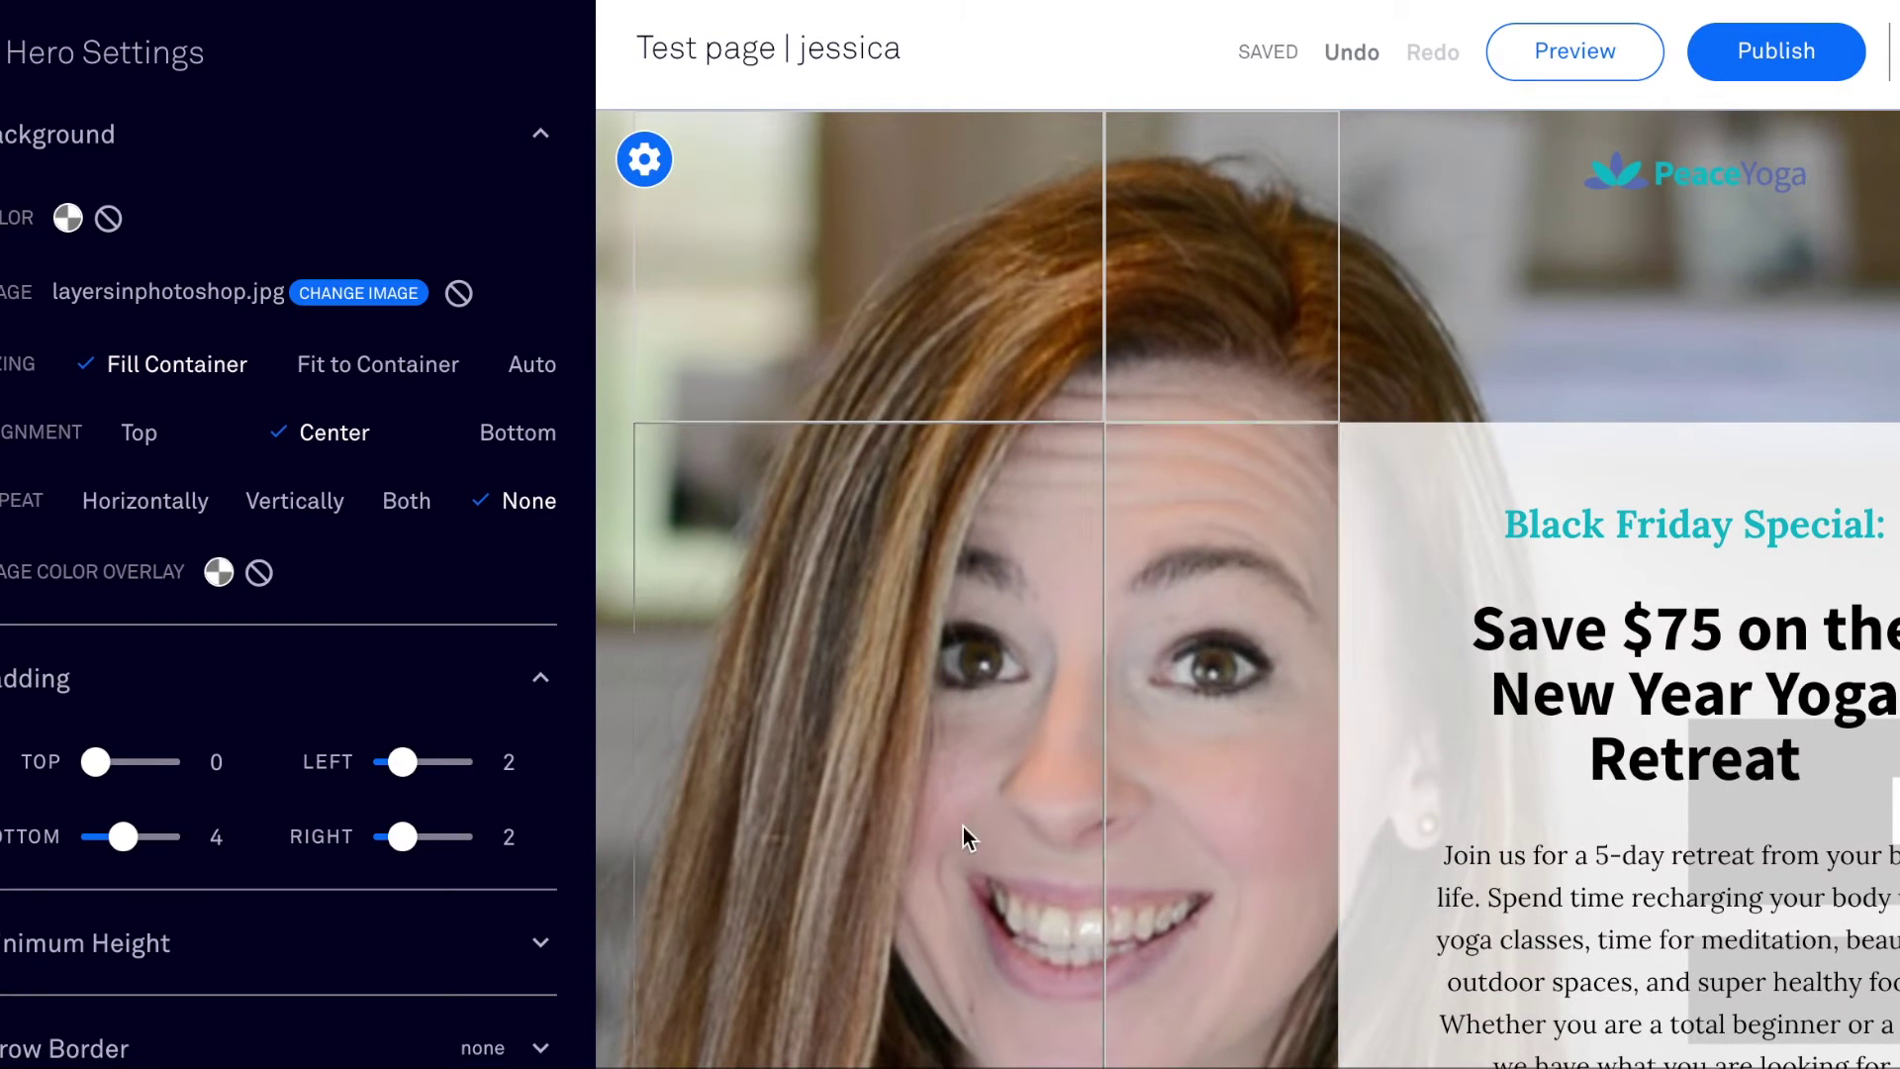
left_click(20, 52)
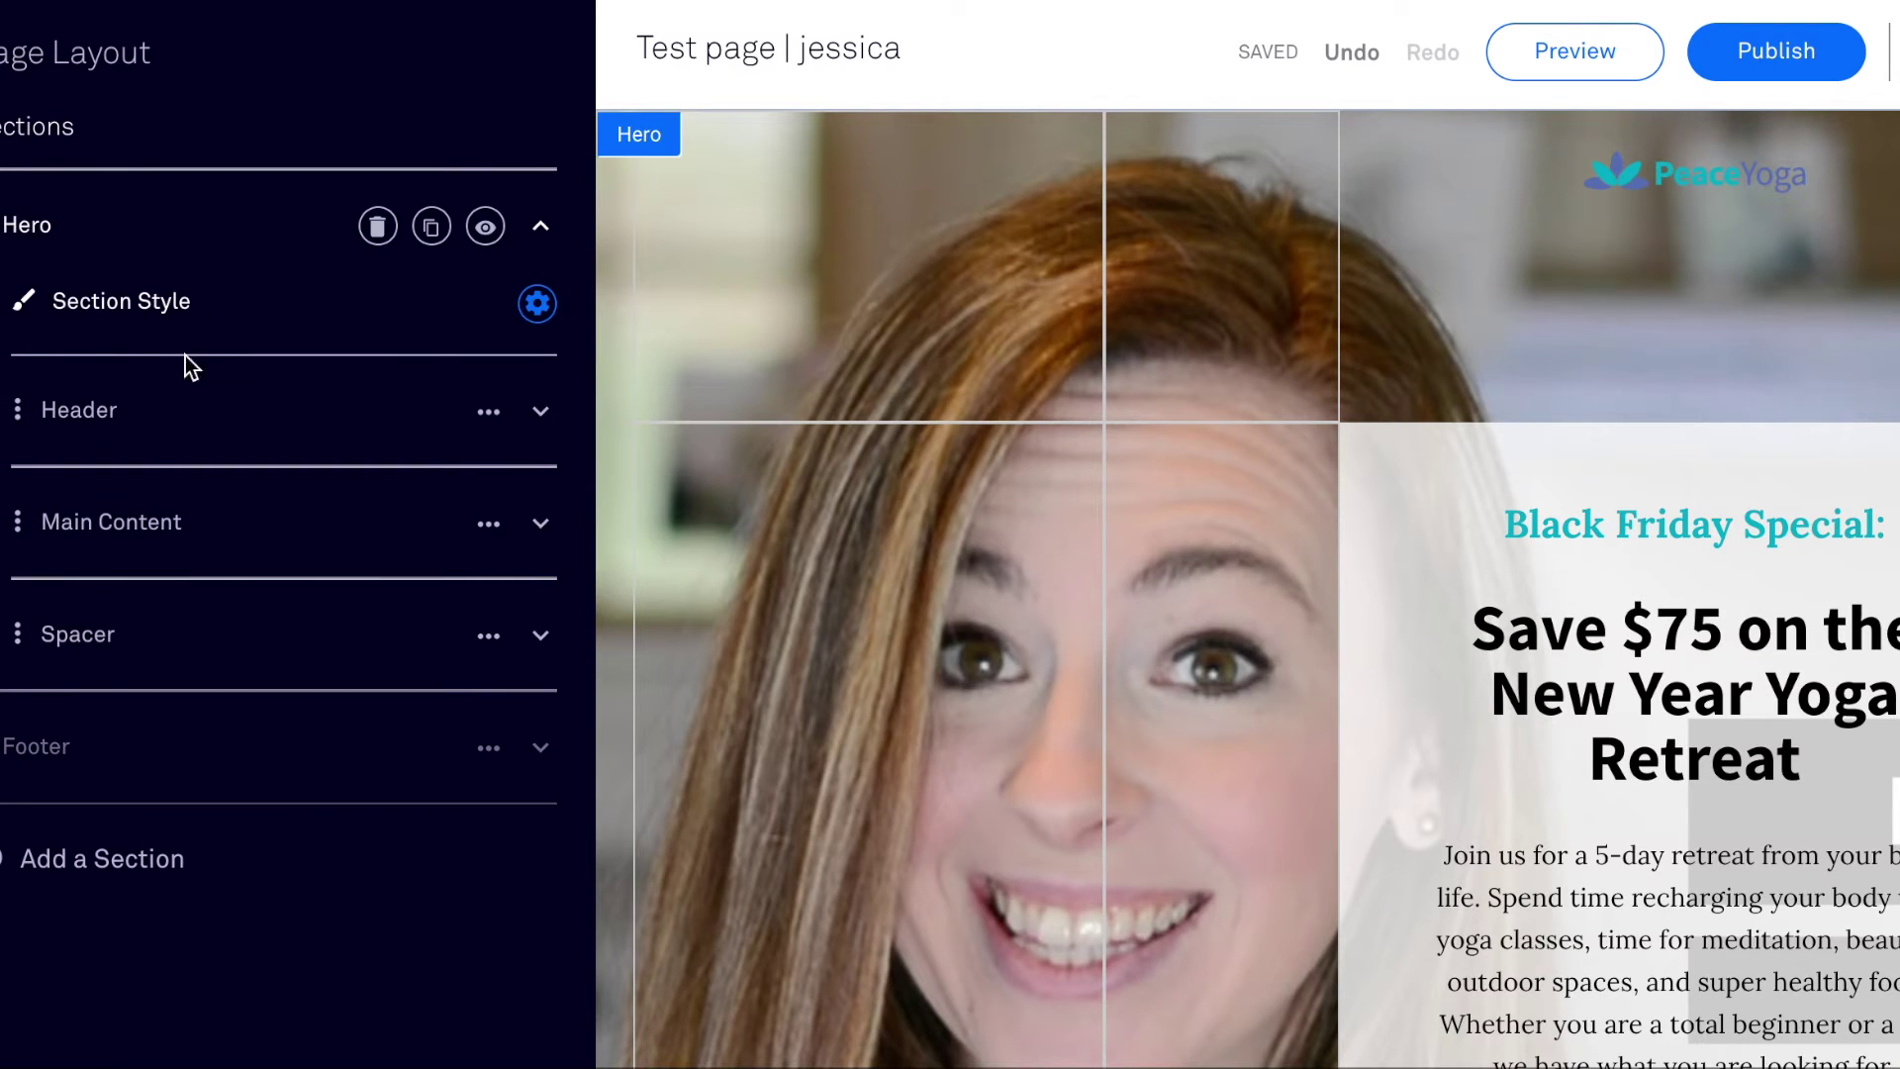
left_click(115, 417)
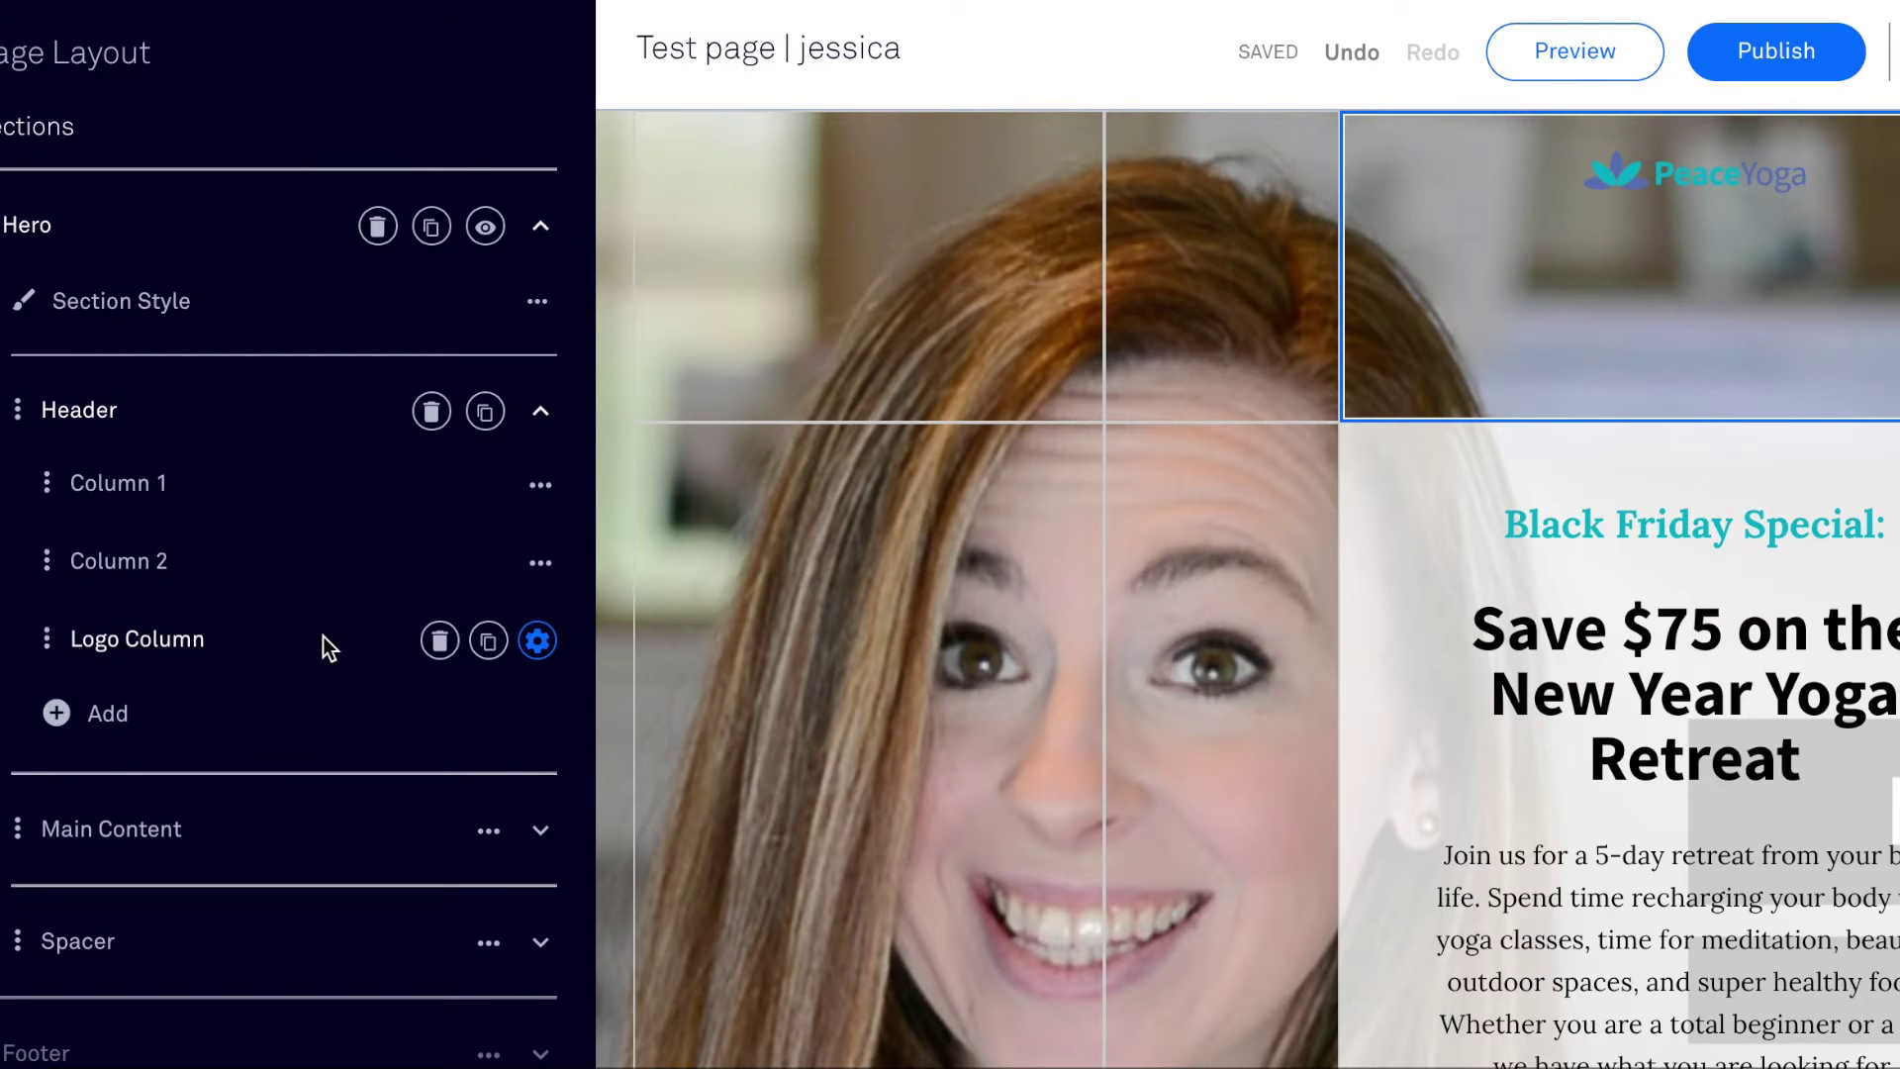
left_click(71, 414)
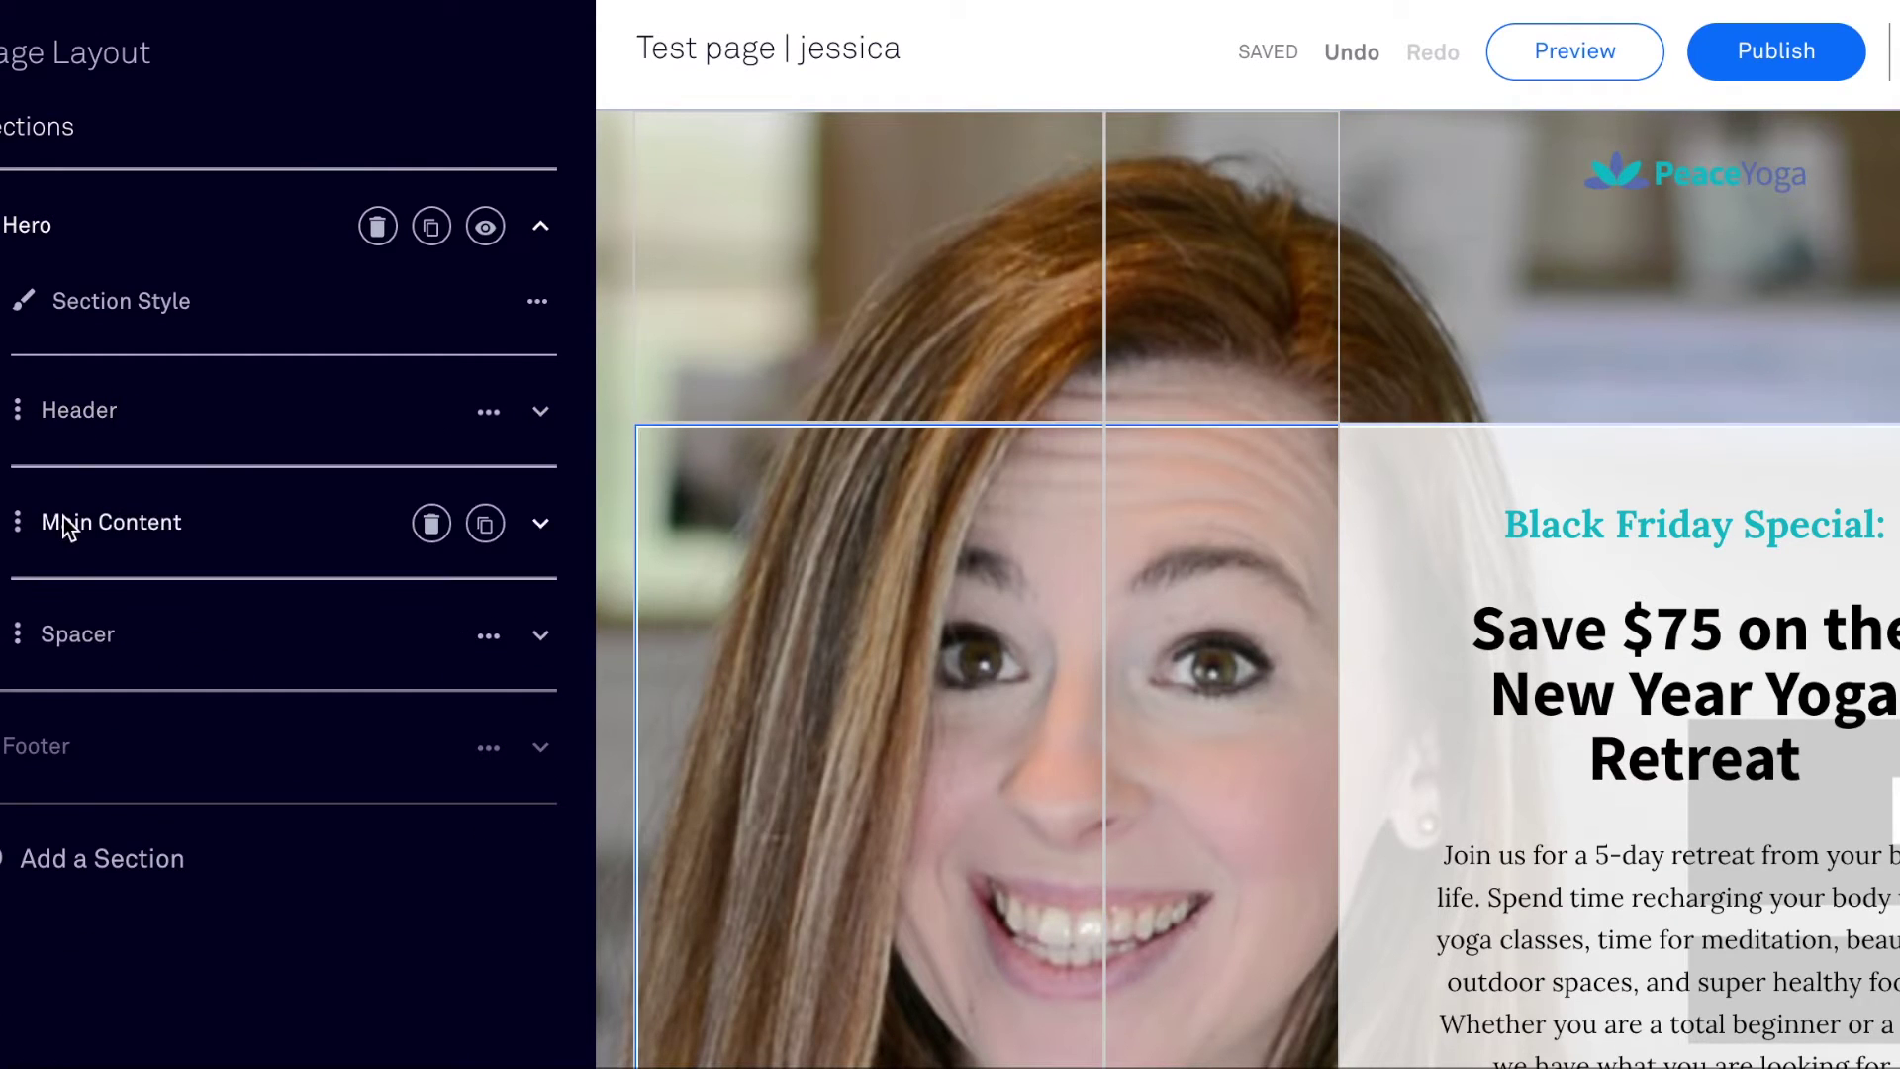
scroll(1184, 517, "down", 5)
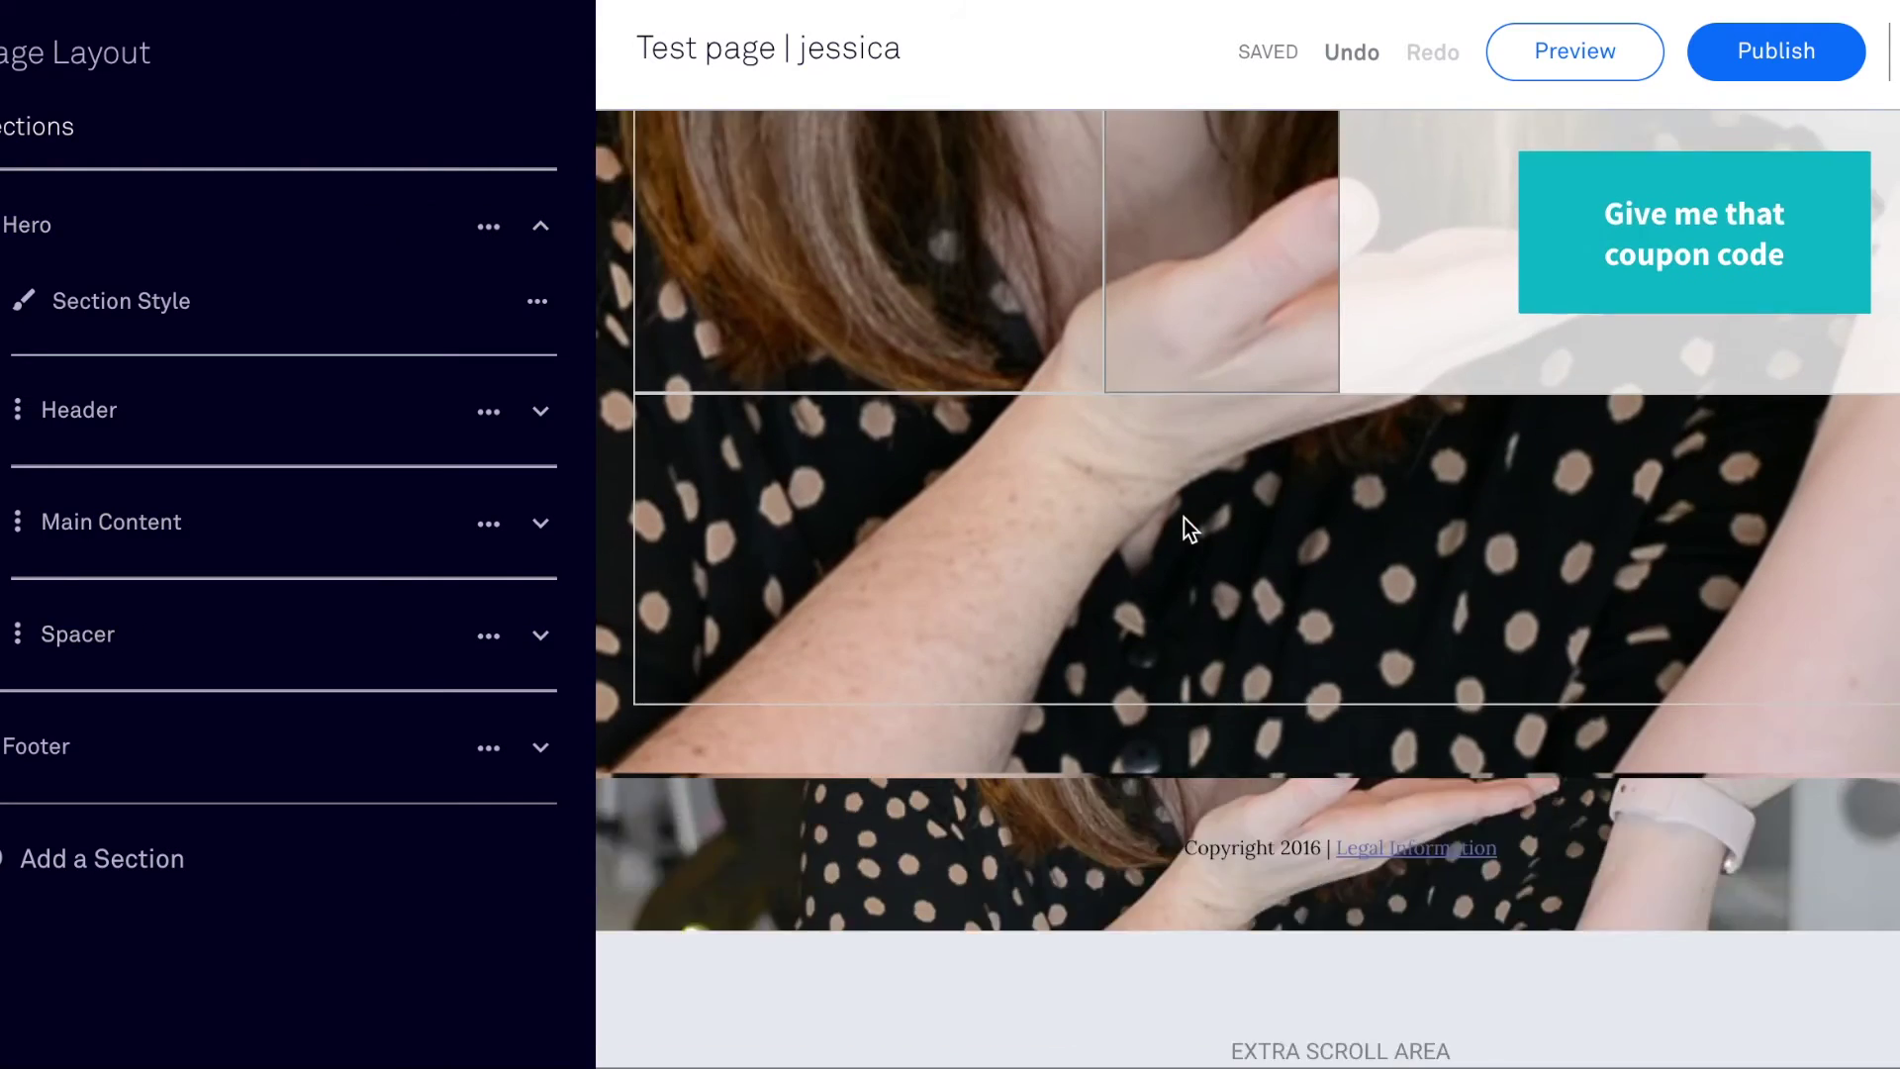
scroll(1184, 518, "up", 6)
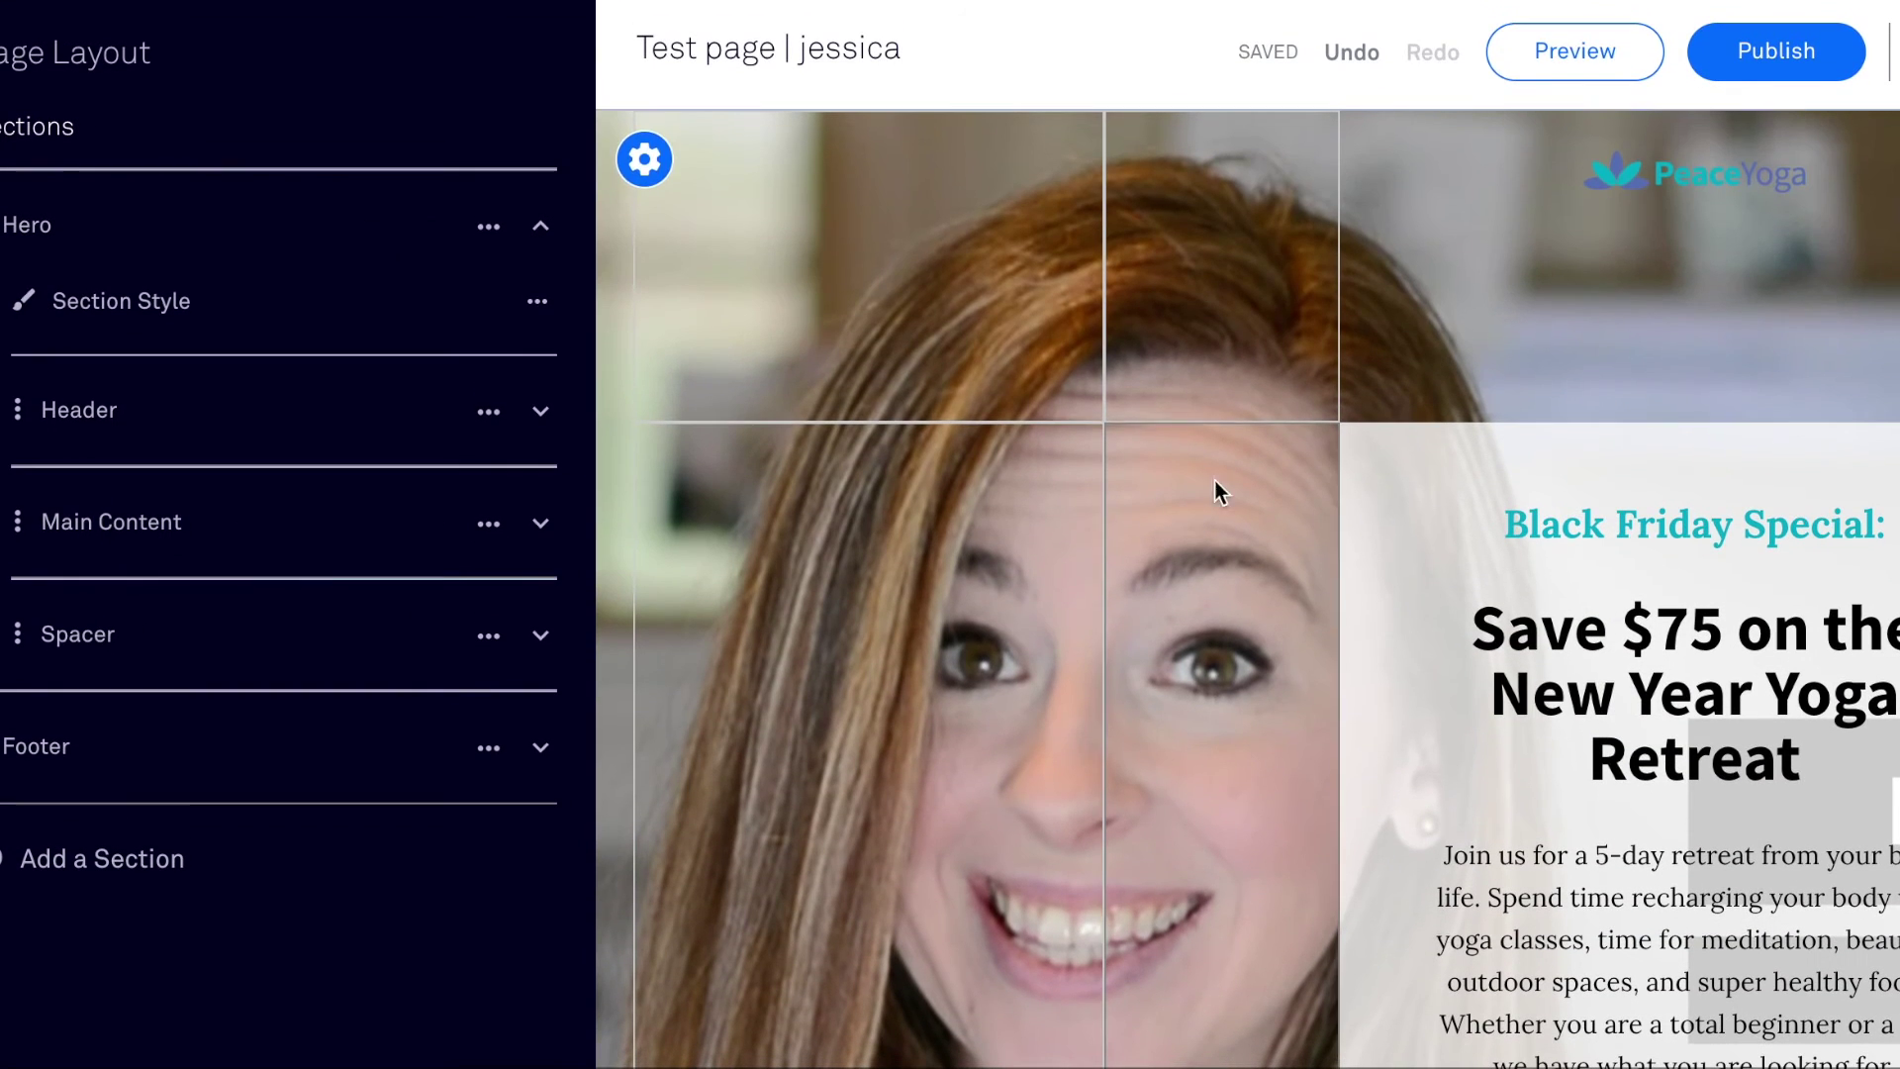
- Publish the page and select its live URL in the Successfully Published dialog
left_click(1765, 75)
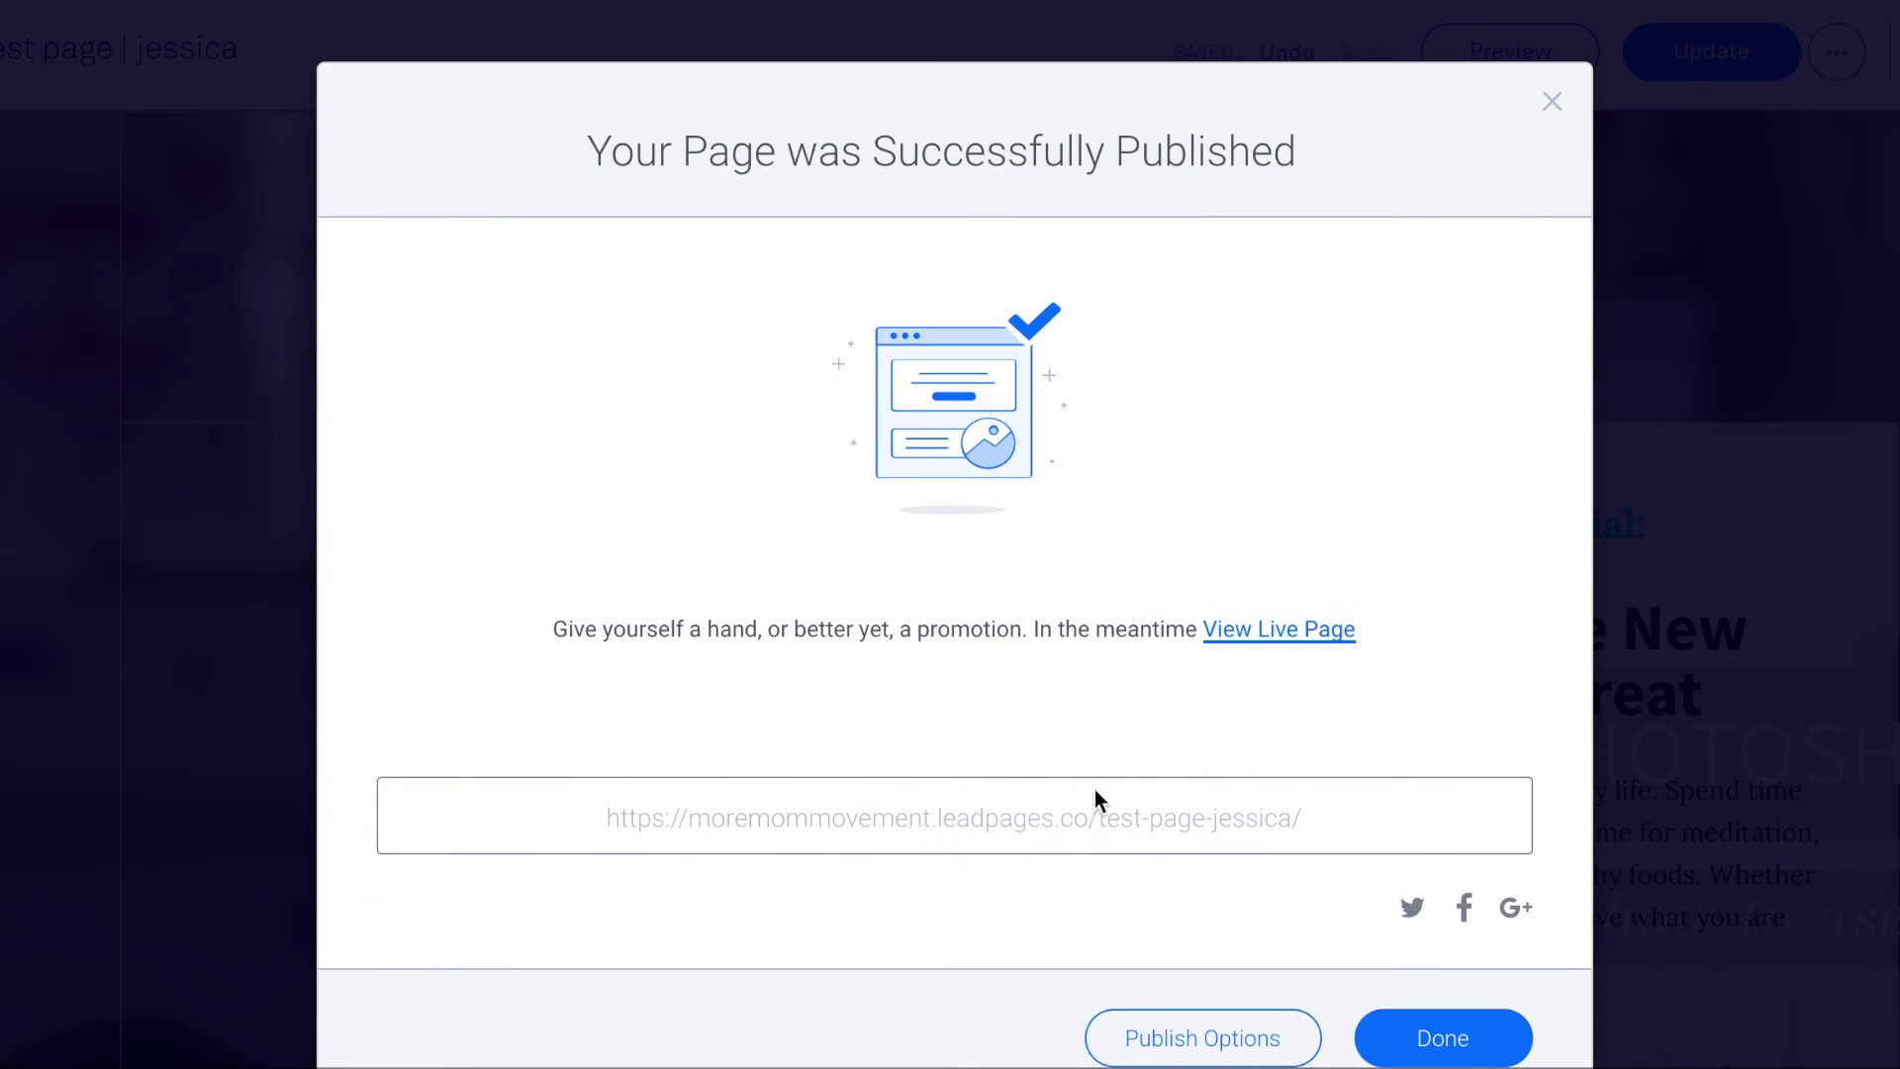
left_click(1130, 816)
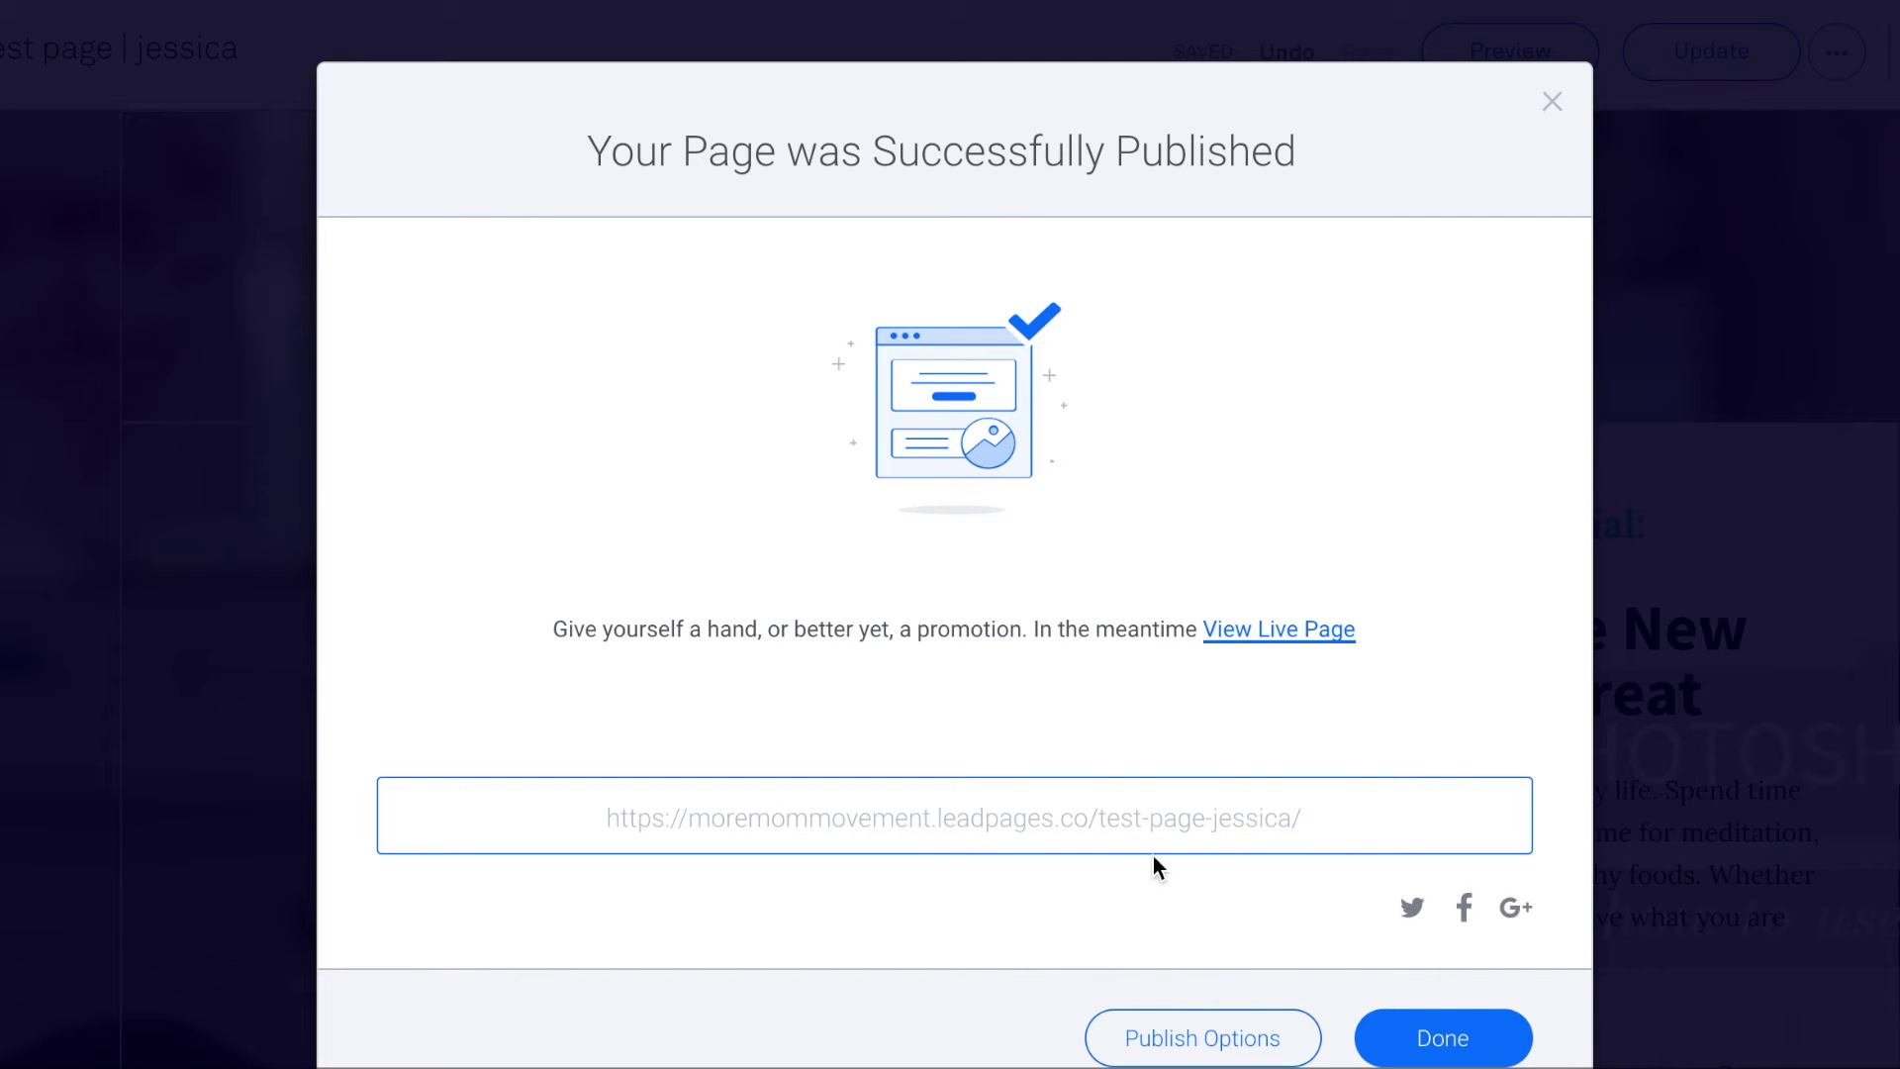
scroll(851, 833, "down", 1)
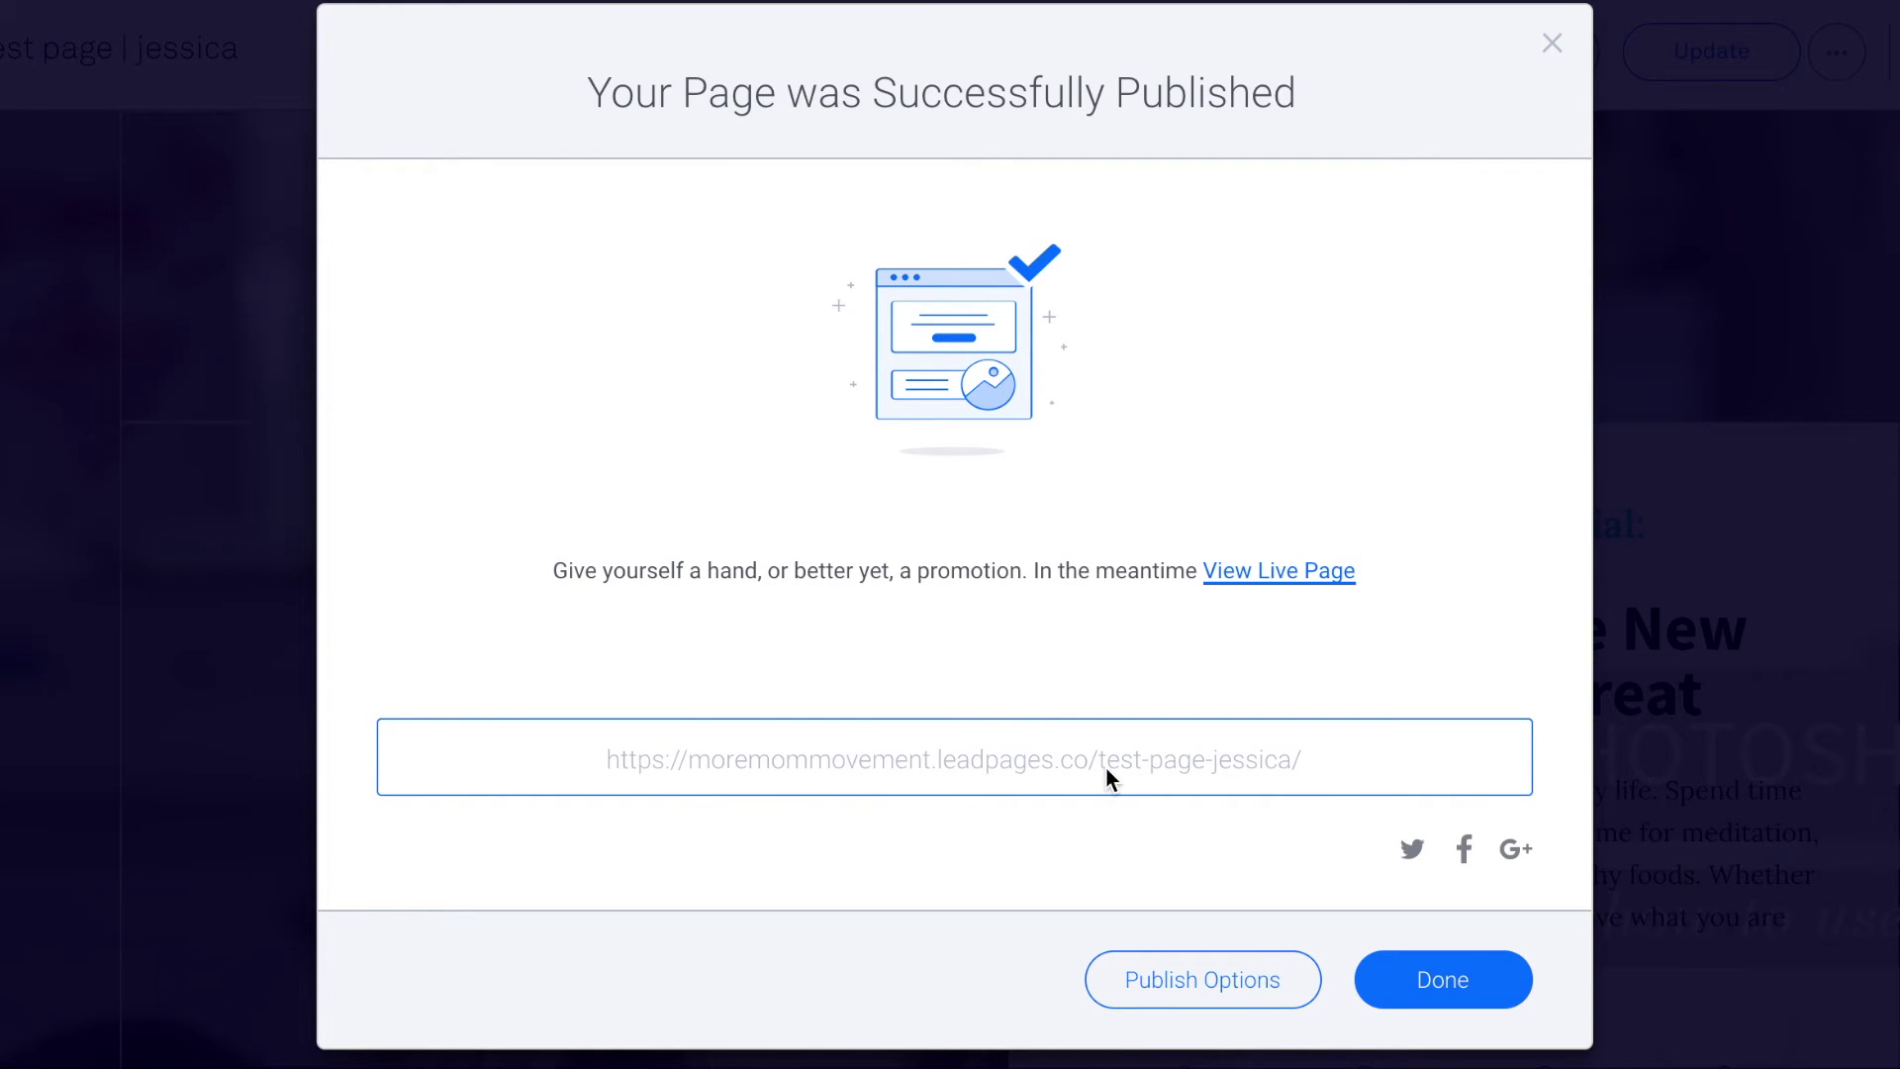
- Review Publish Options and Other Publishing Options, then close them and return to the dashboard
left_click(1237, 974)
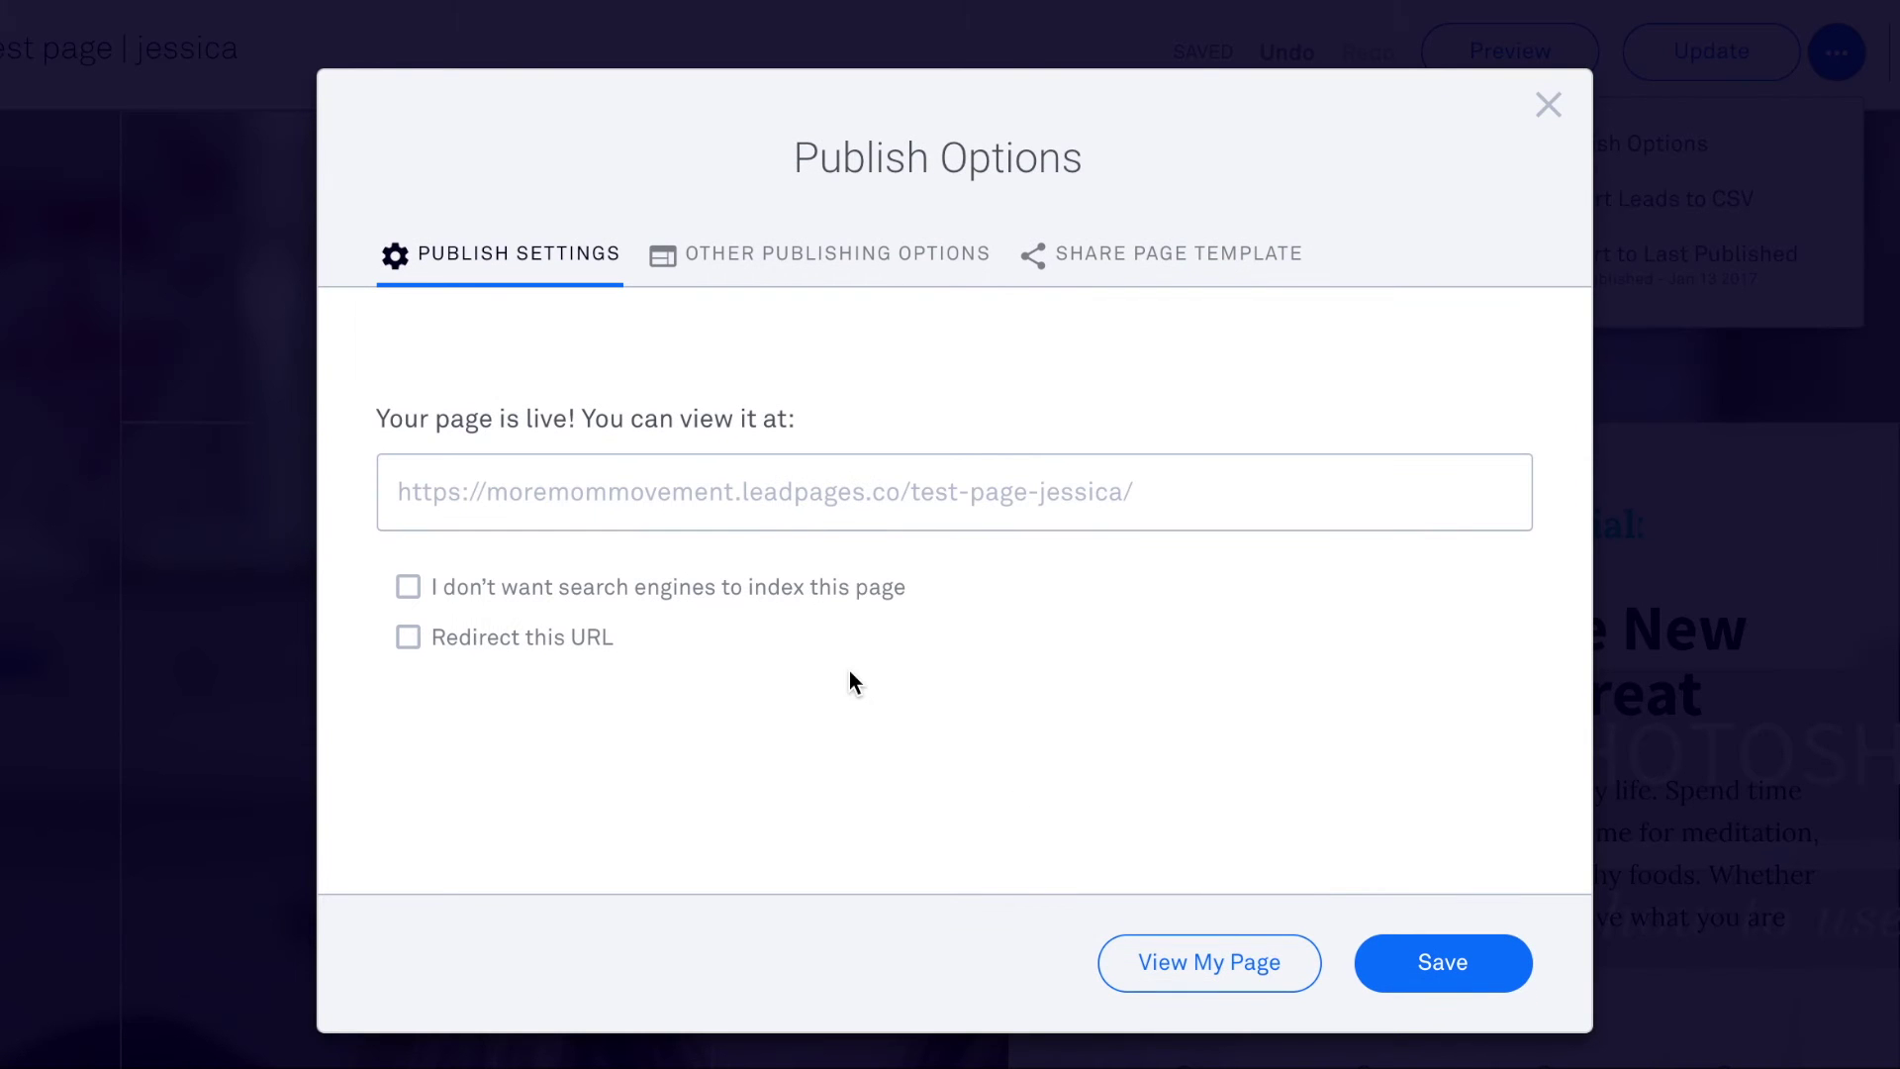
left_click(801, 263)
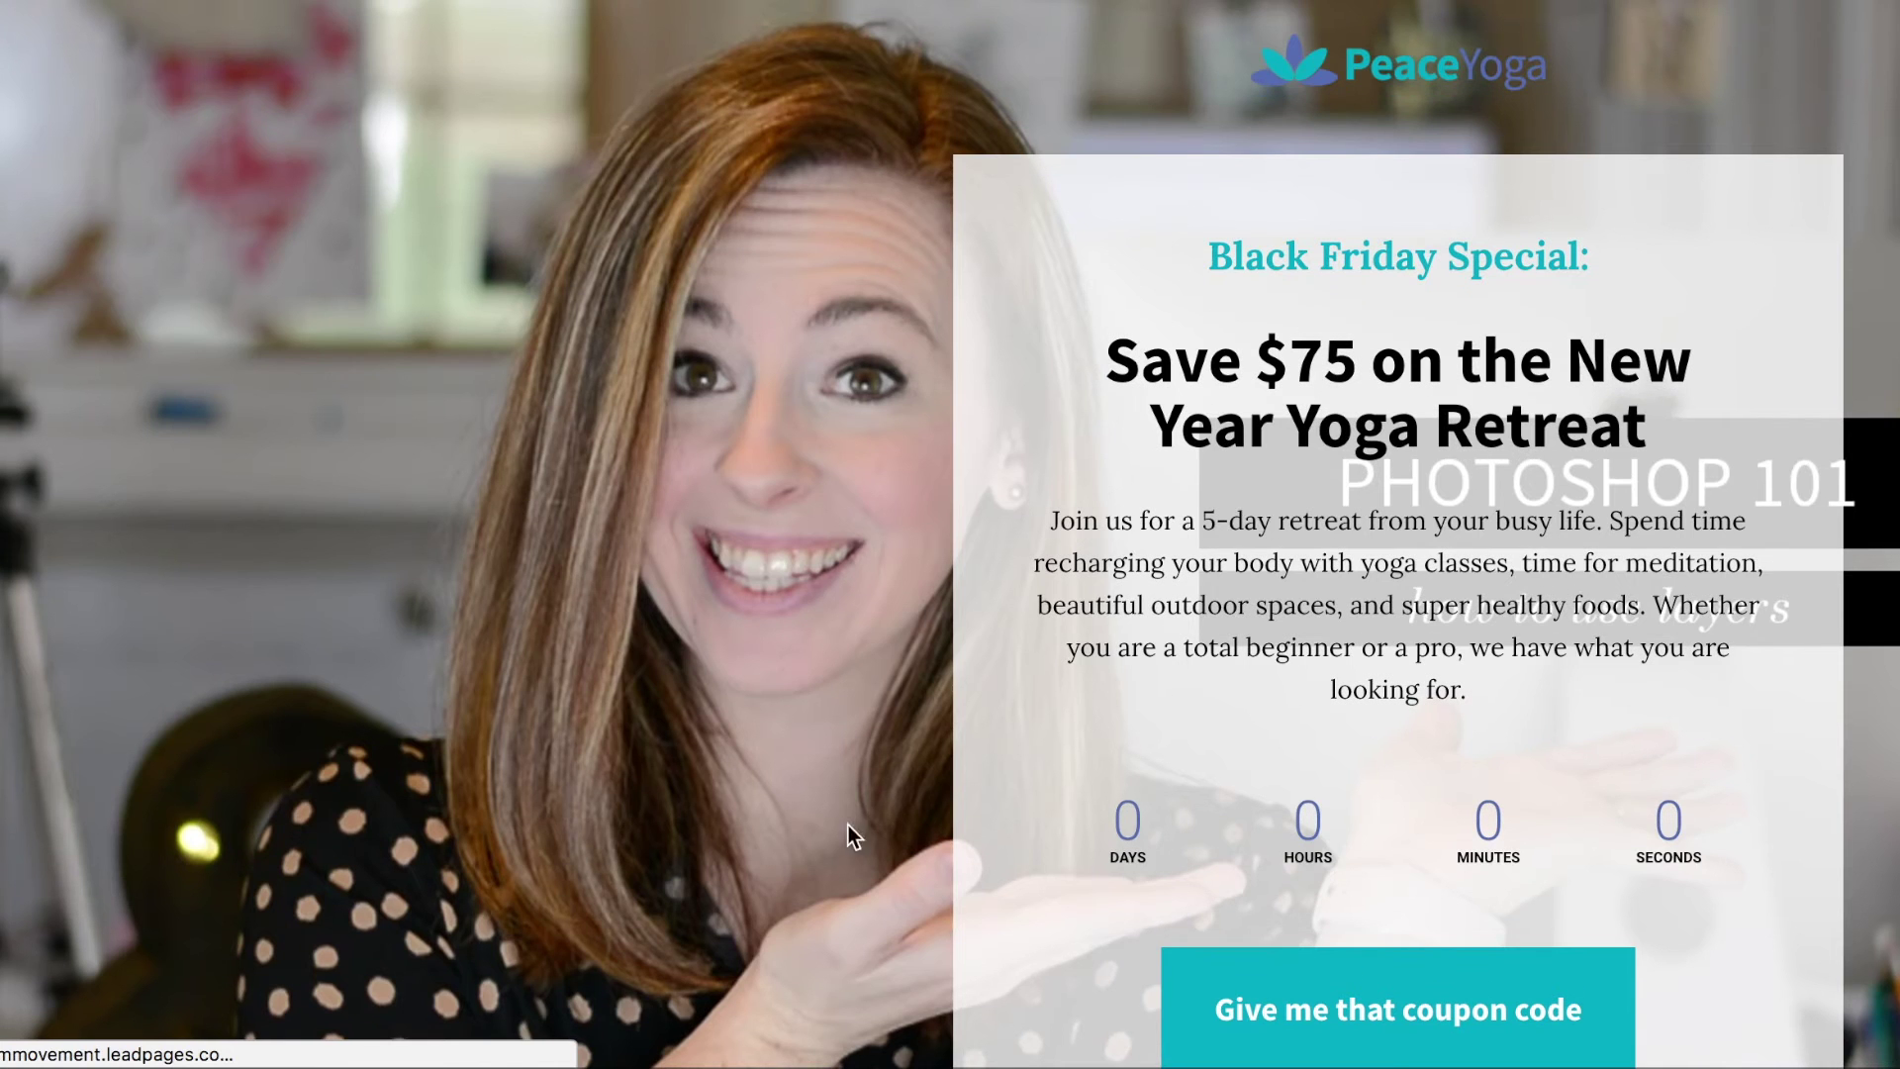
scroll(708, 849, "down", 3)
scroll(708, 848, "up", 3)
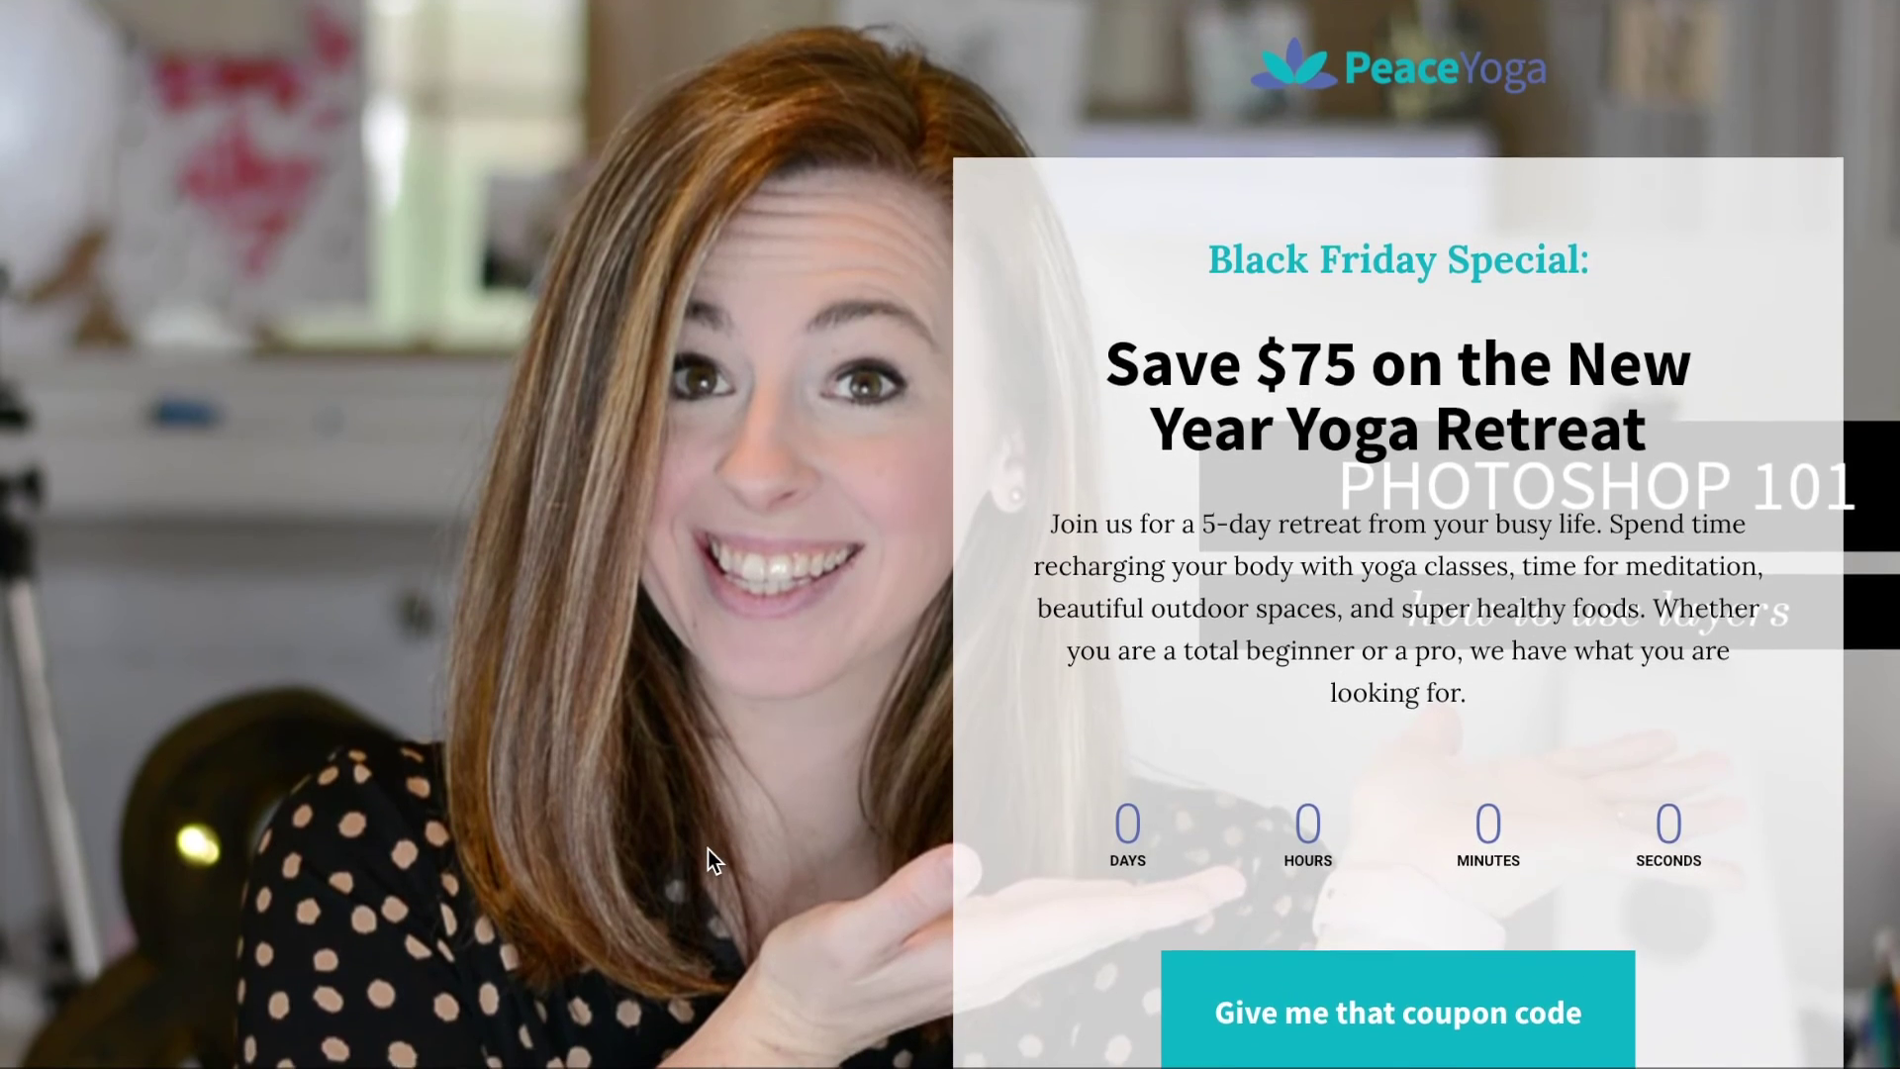
scroll(709, 849, "down", 3)
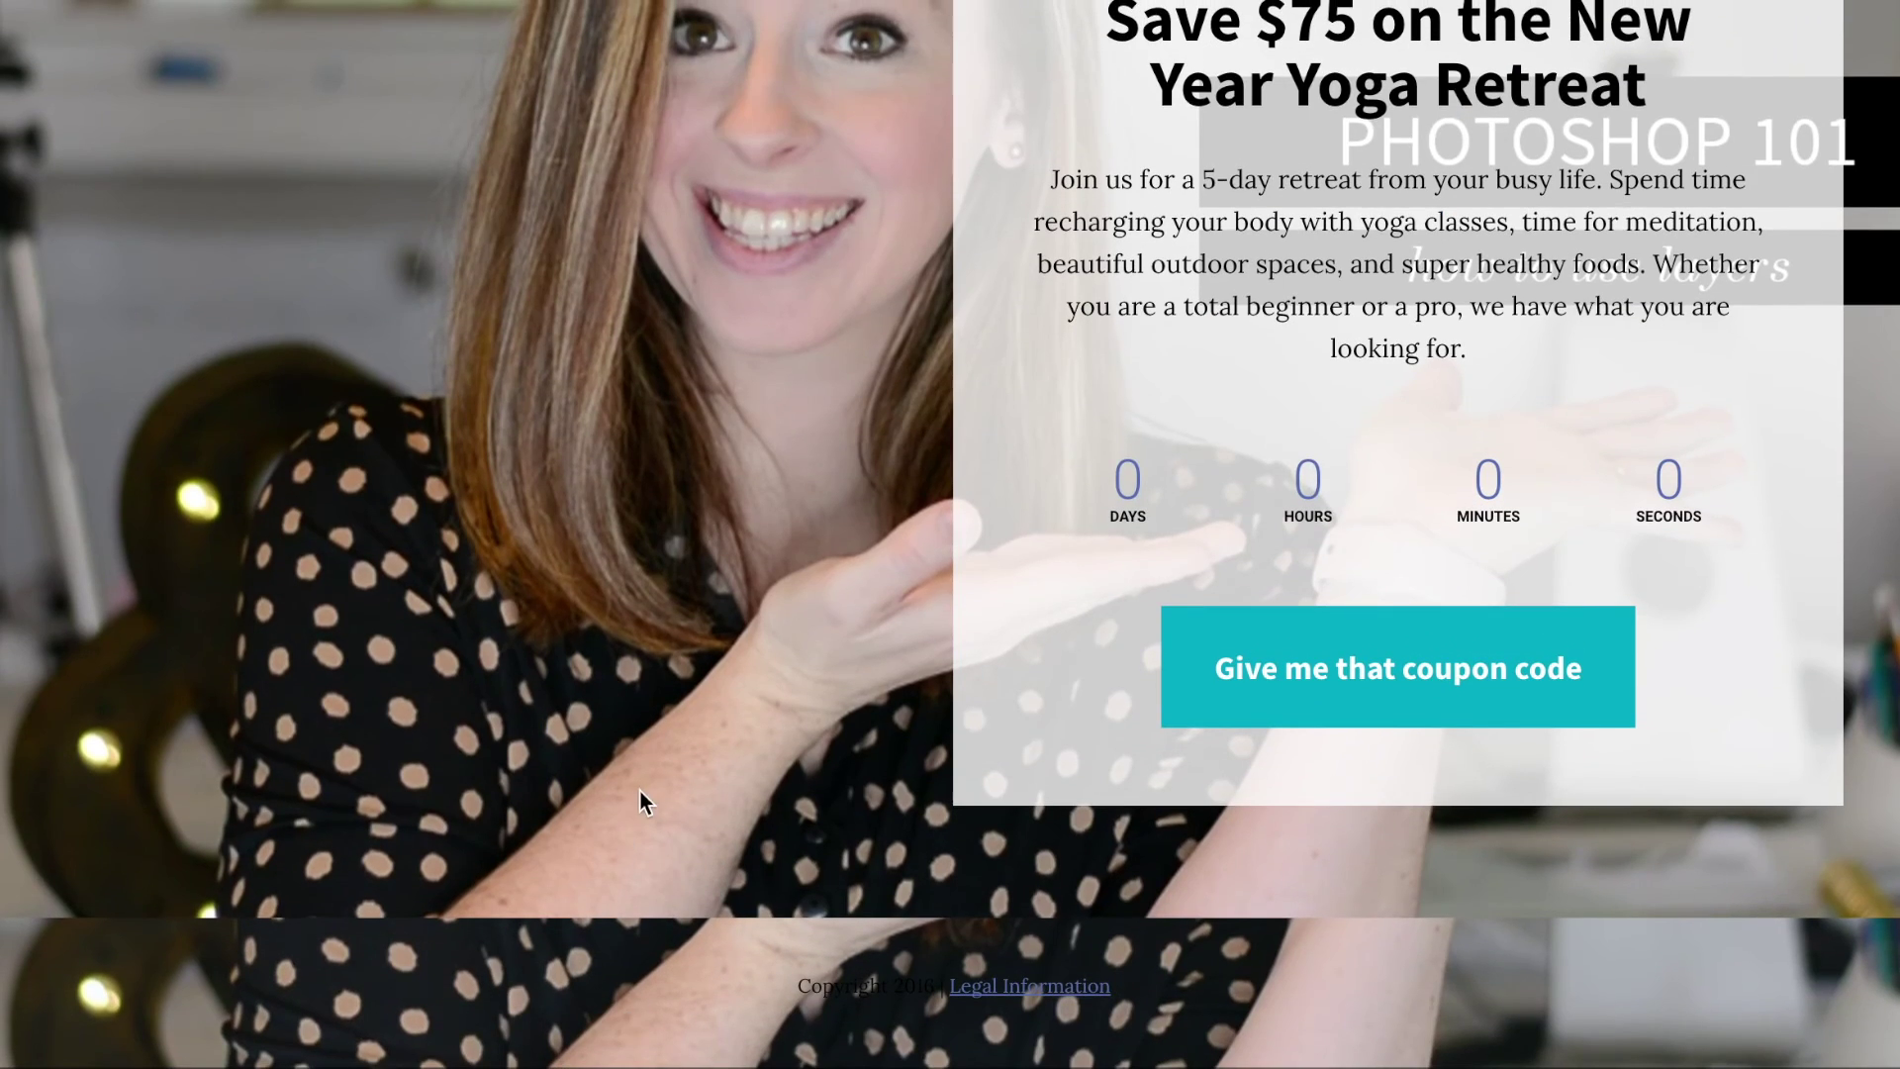
scroll(639, 791, "up", 3)
scroll(638, 791, "down", 2)
scroll(639, 790, "up", 2)
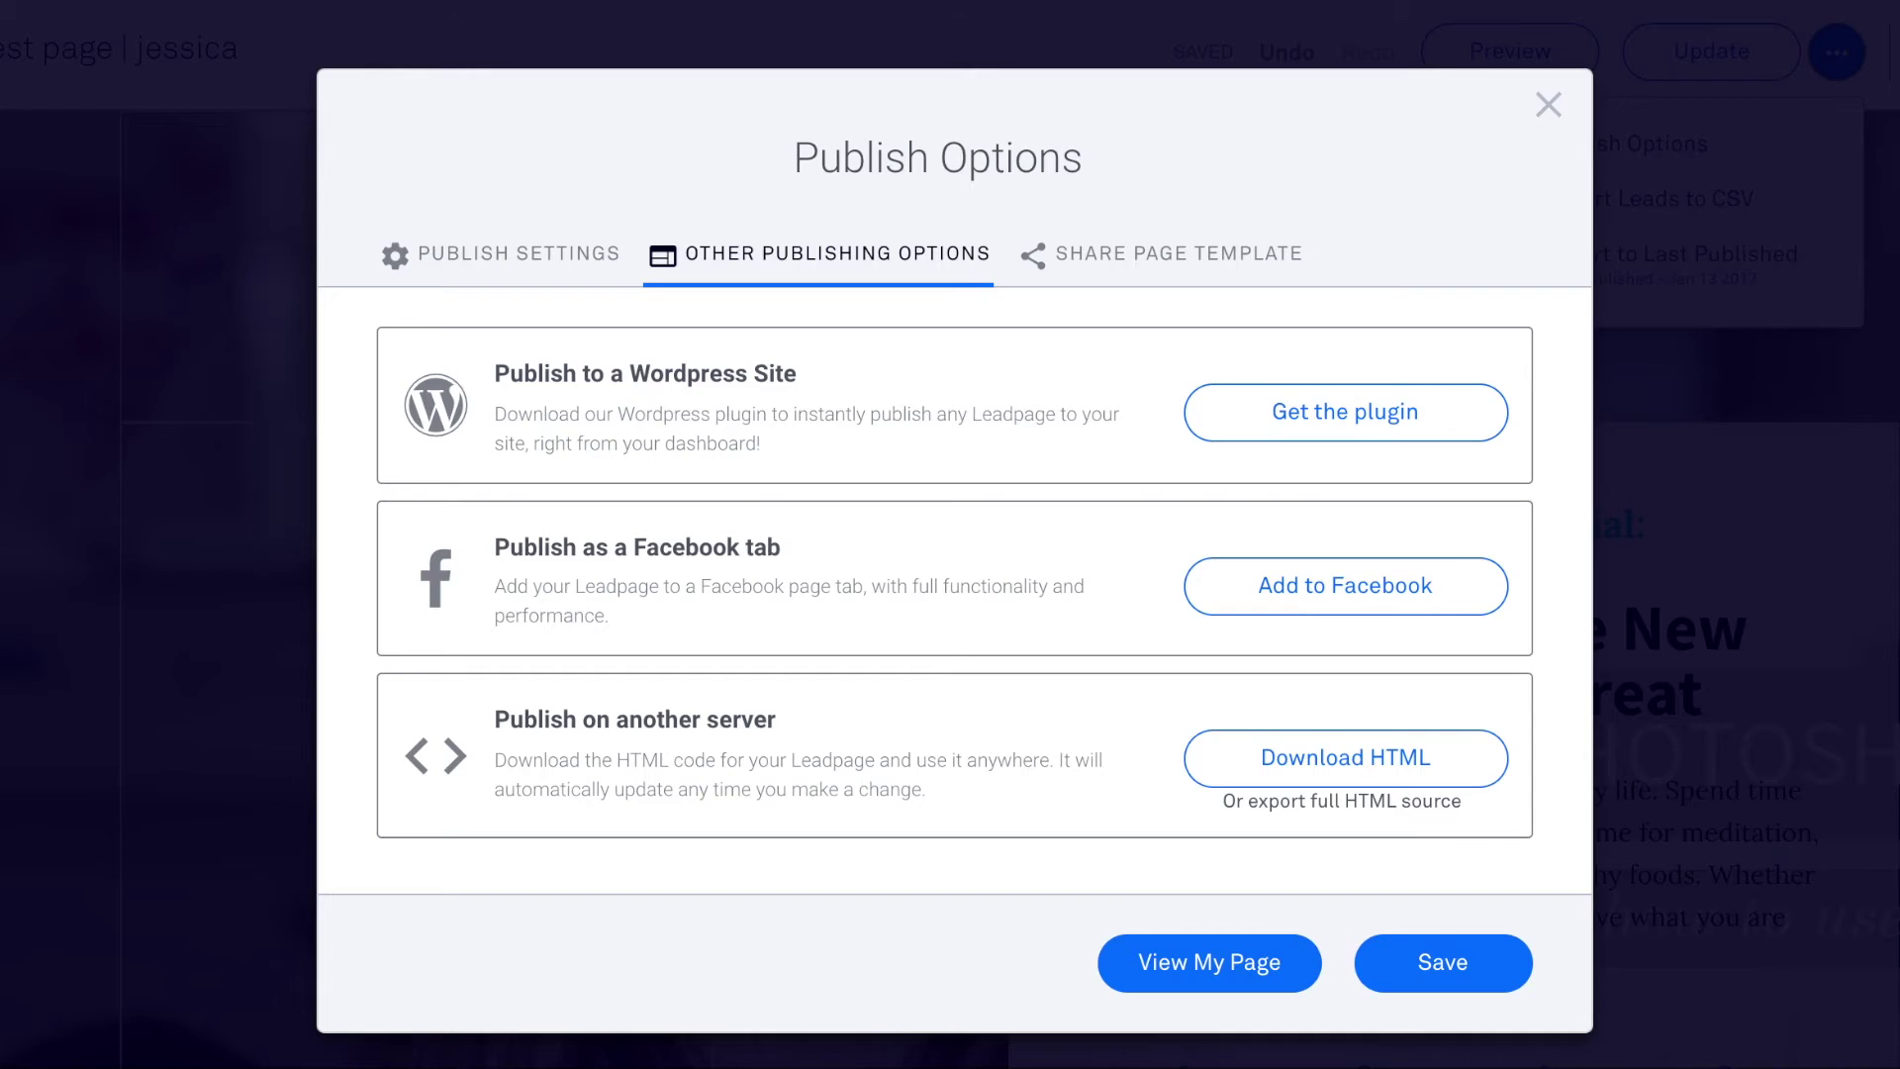
left_click(1550, 99)
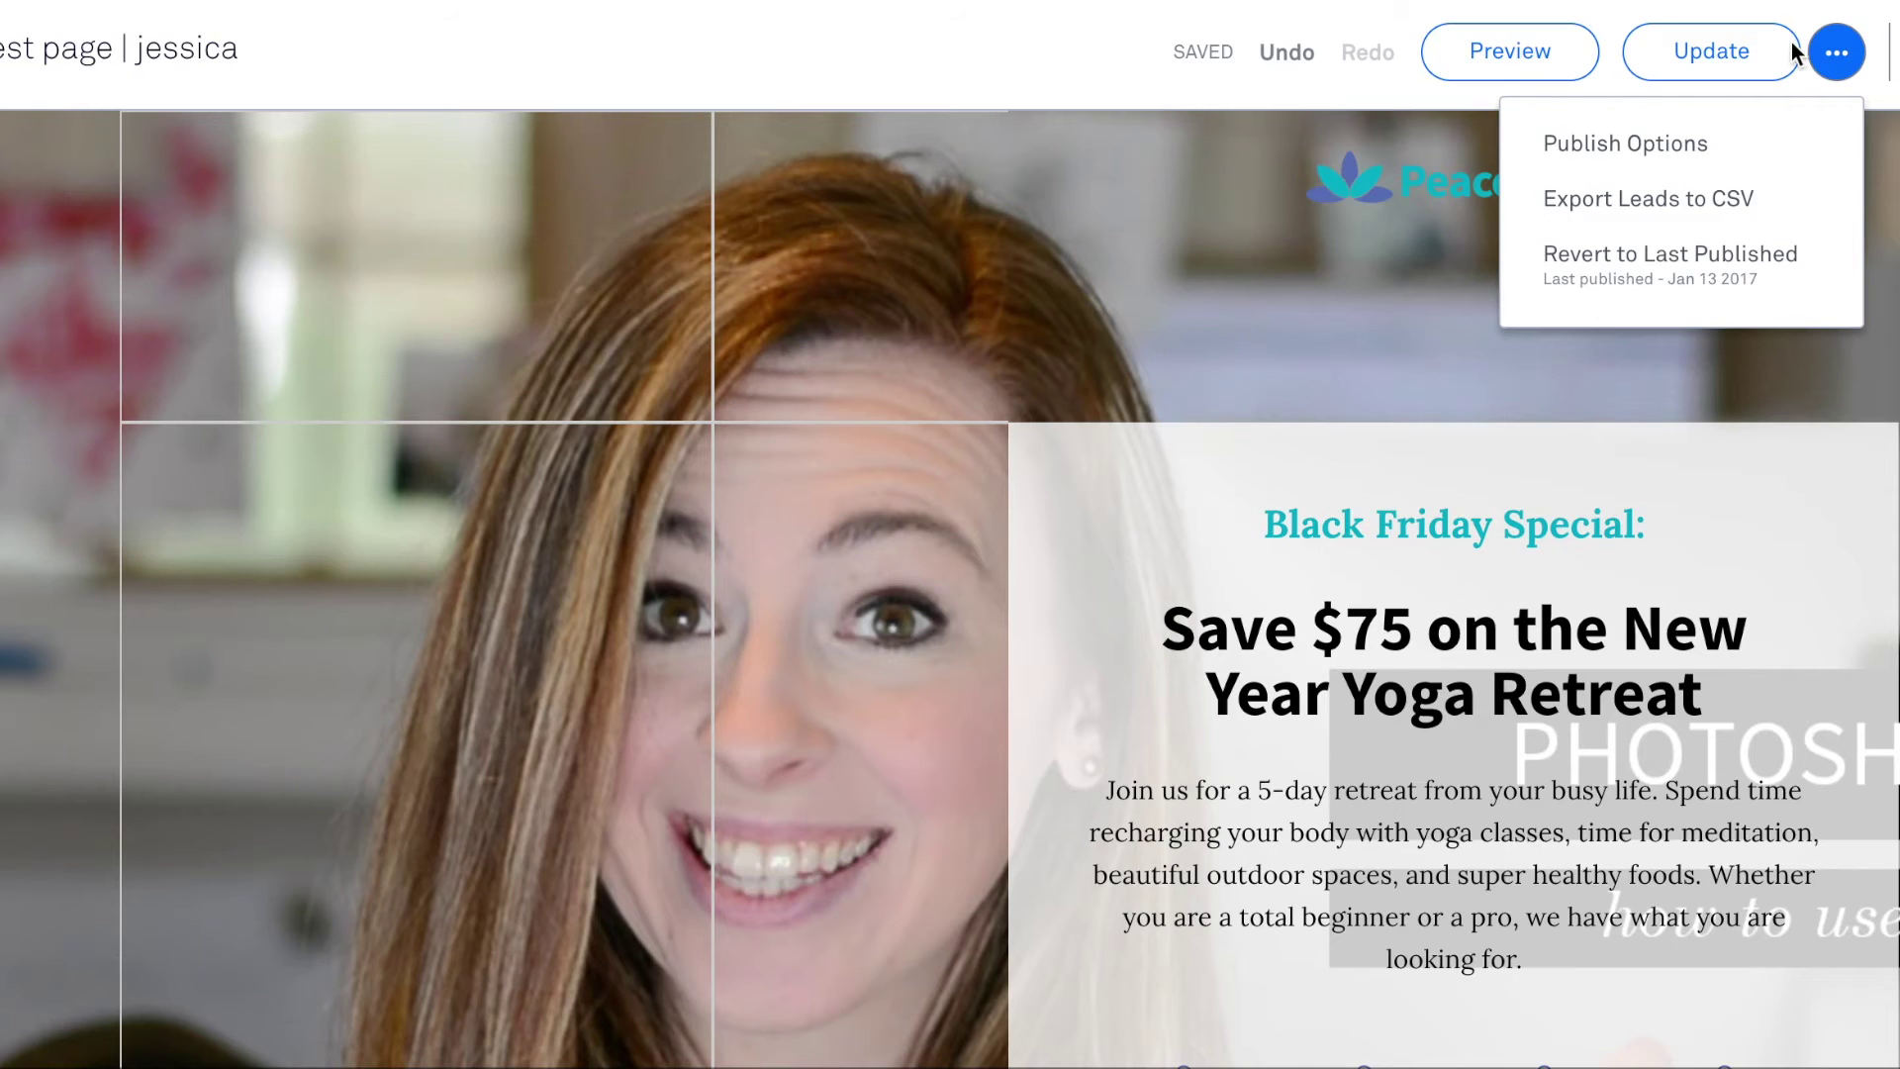
left_click(1843, 72)
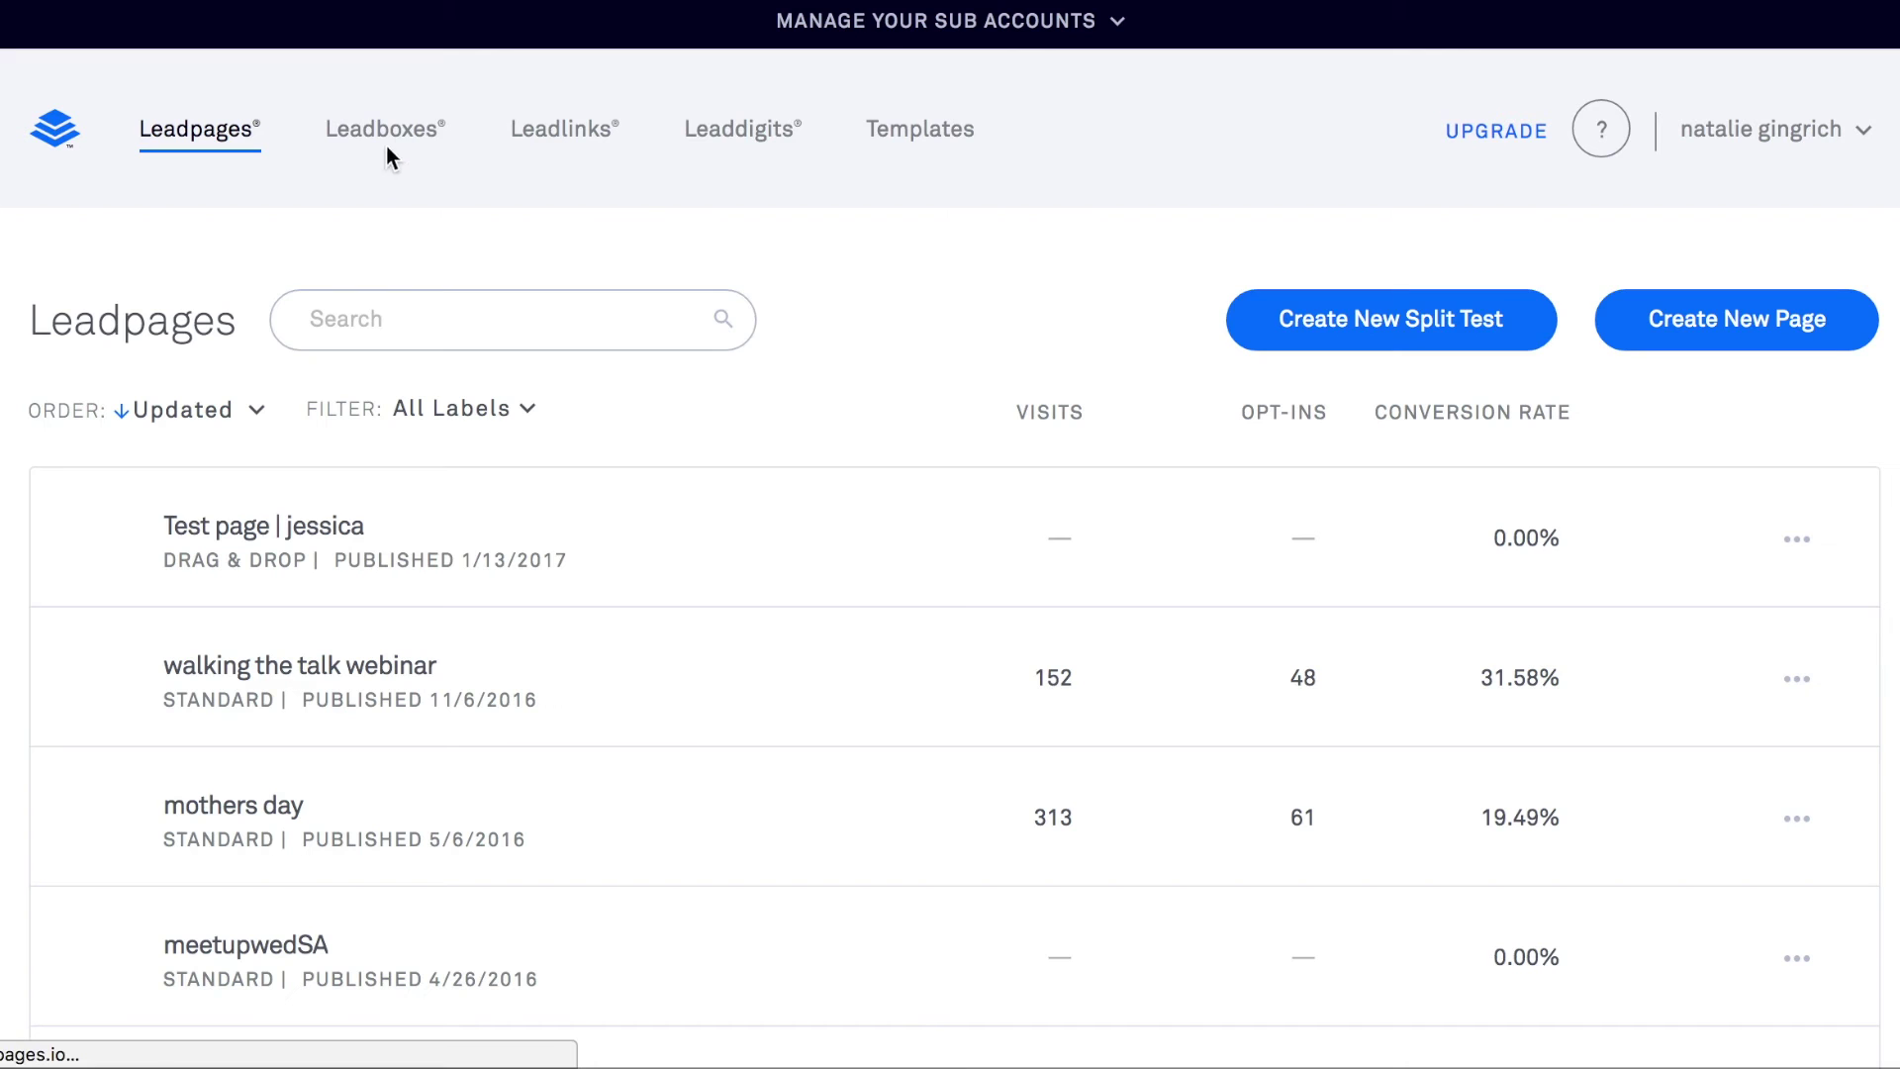
- Create a Leadbox named 'test |' plus the author's first name and open it in the editor
left_click(401, 144)
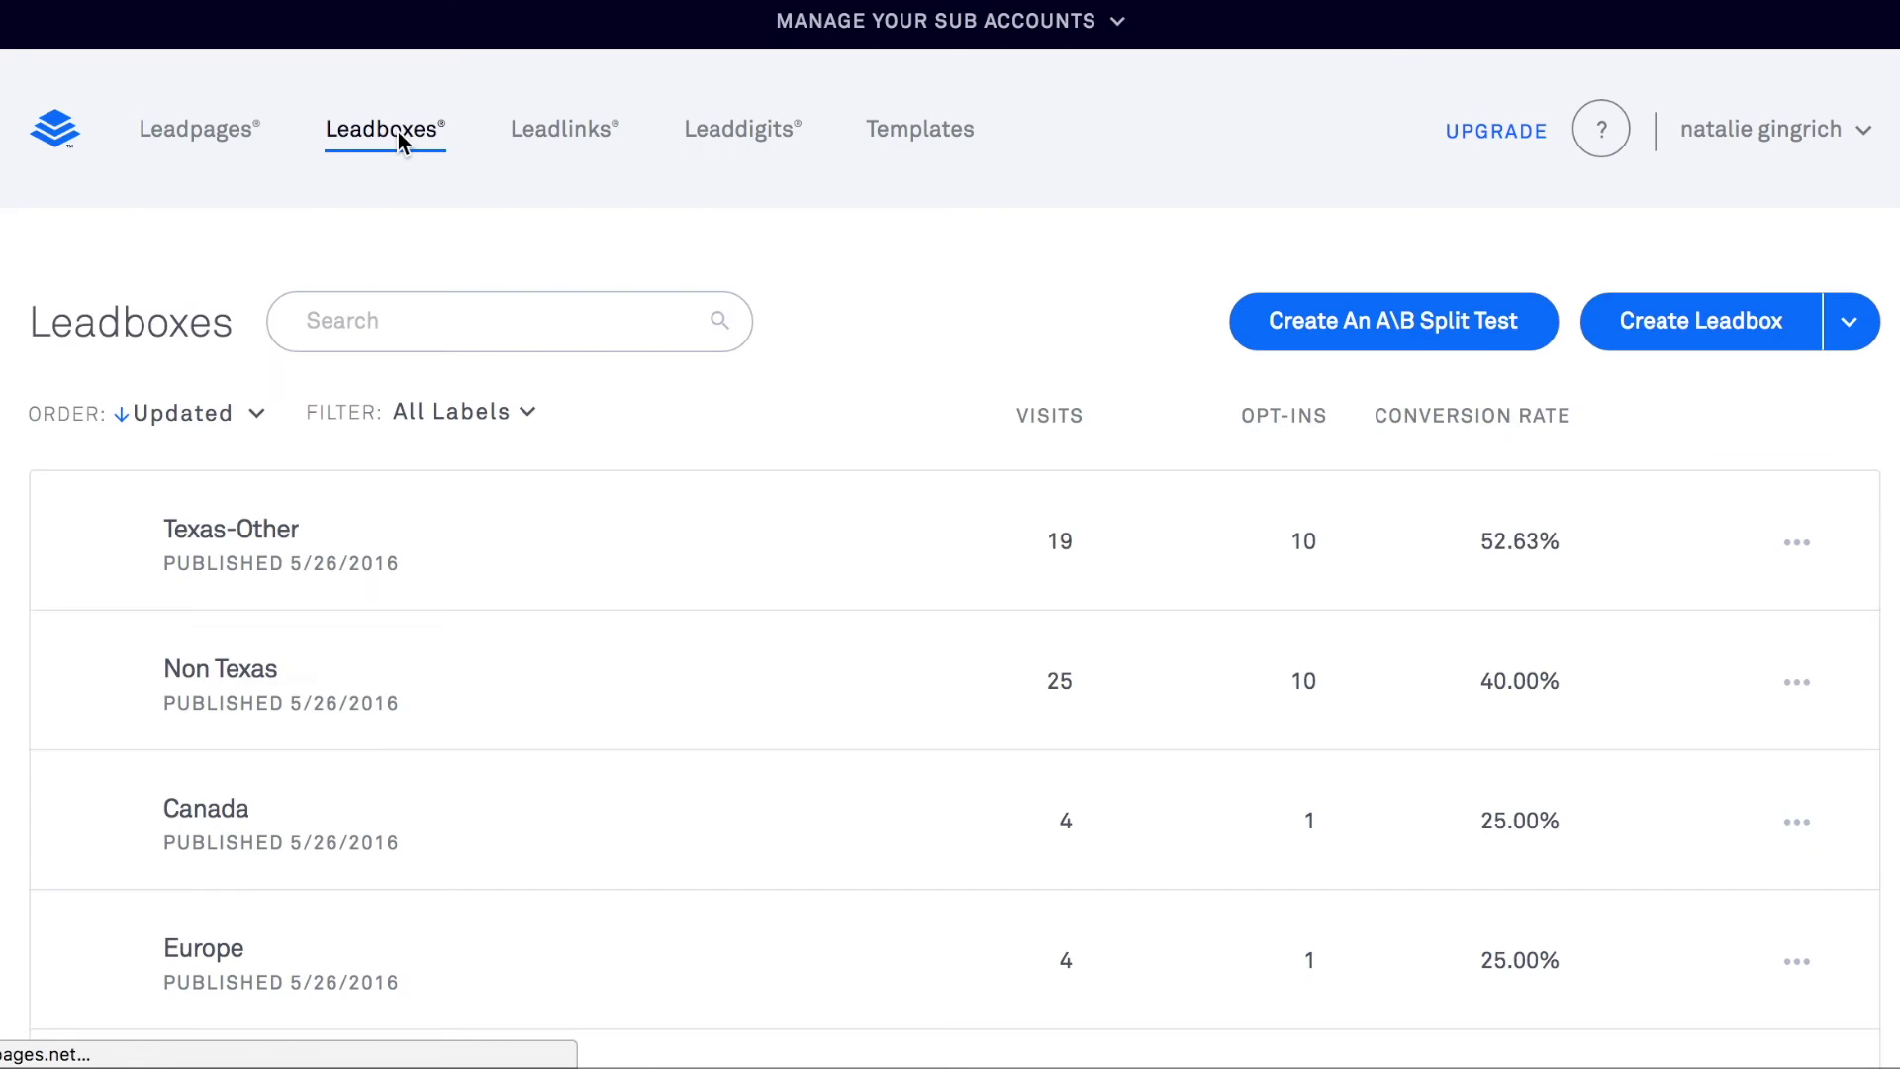
left_click(1659, 319)
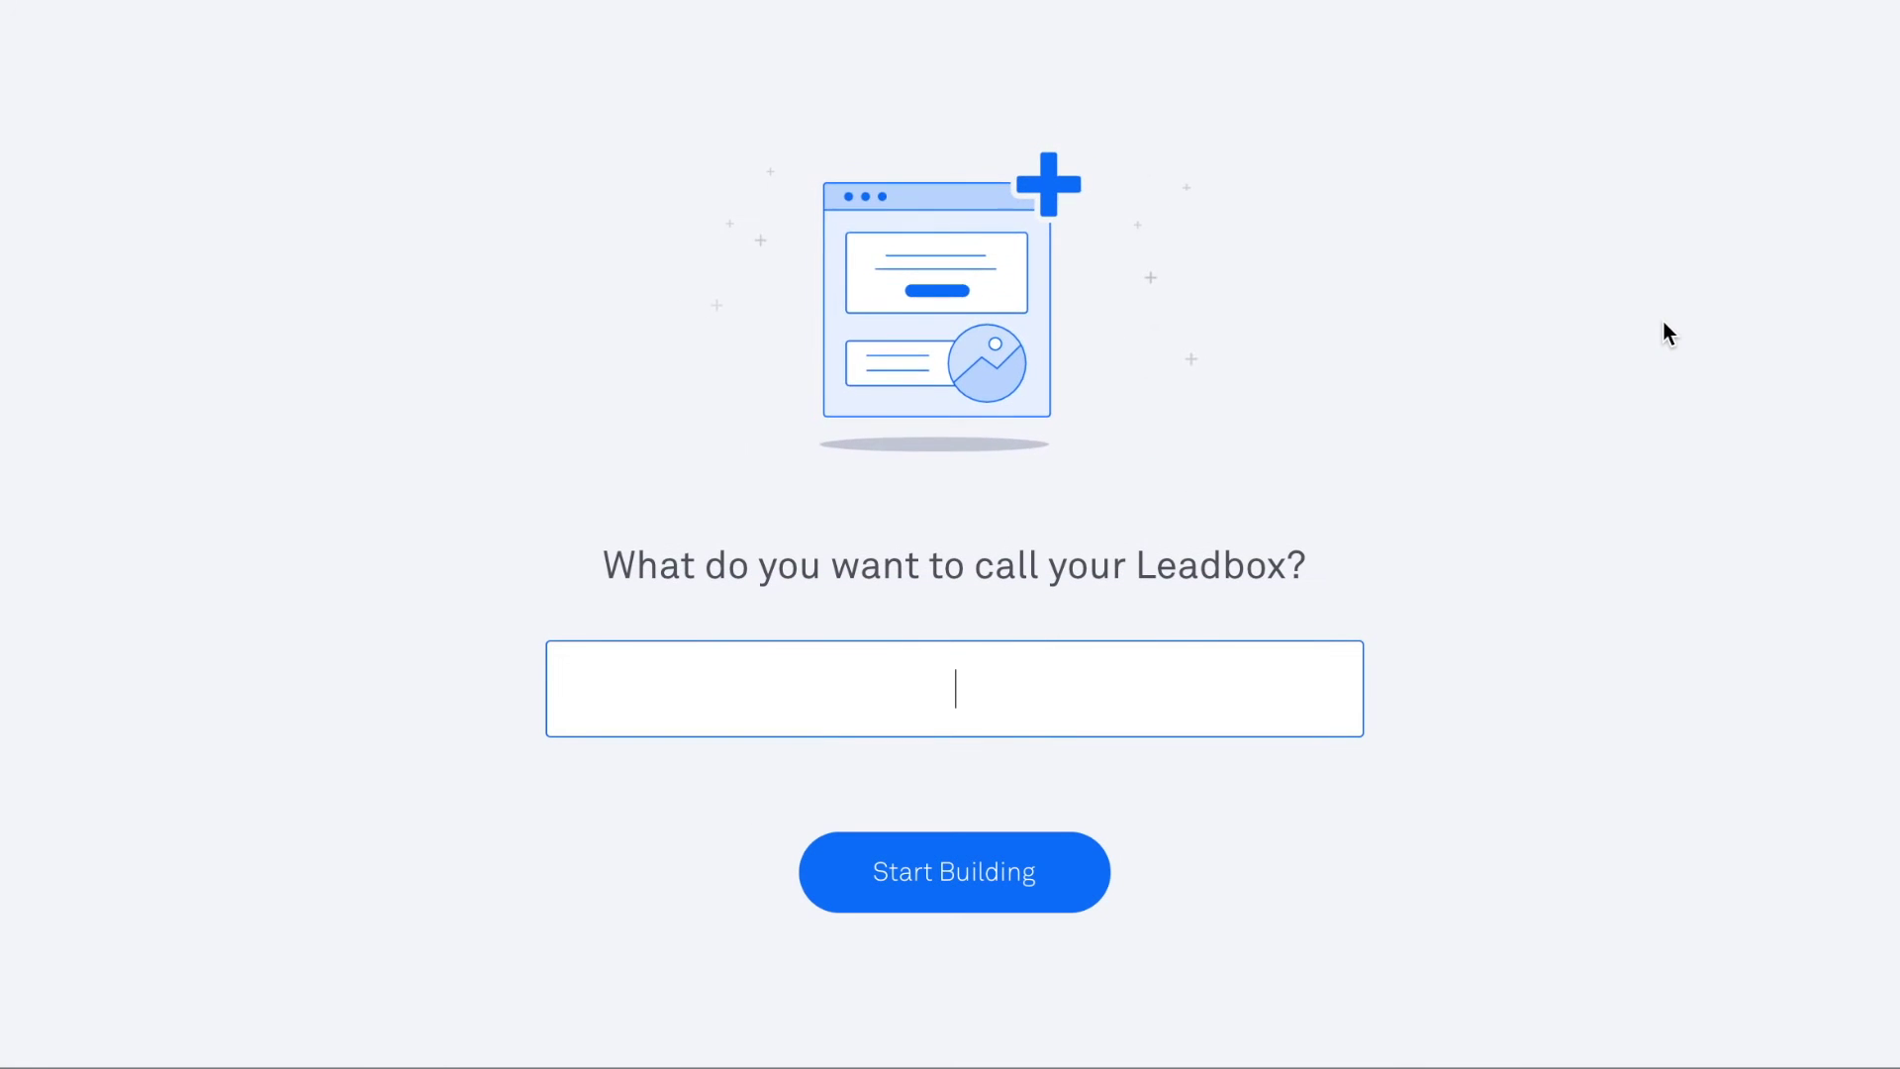
type("test | jessica")
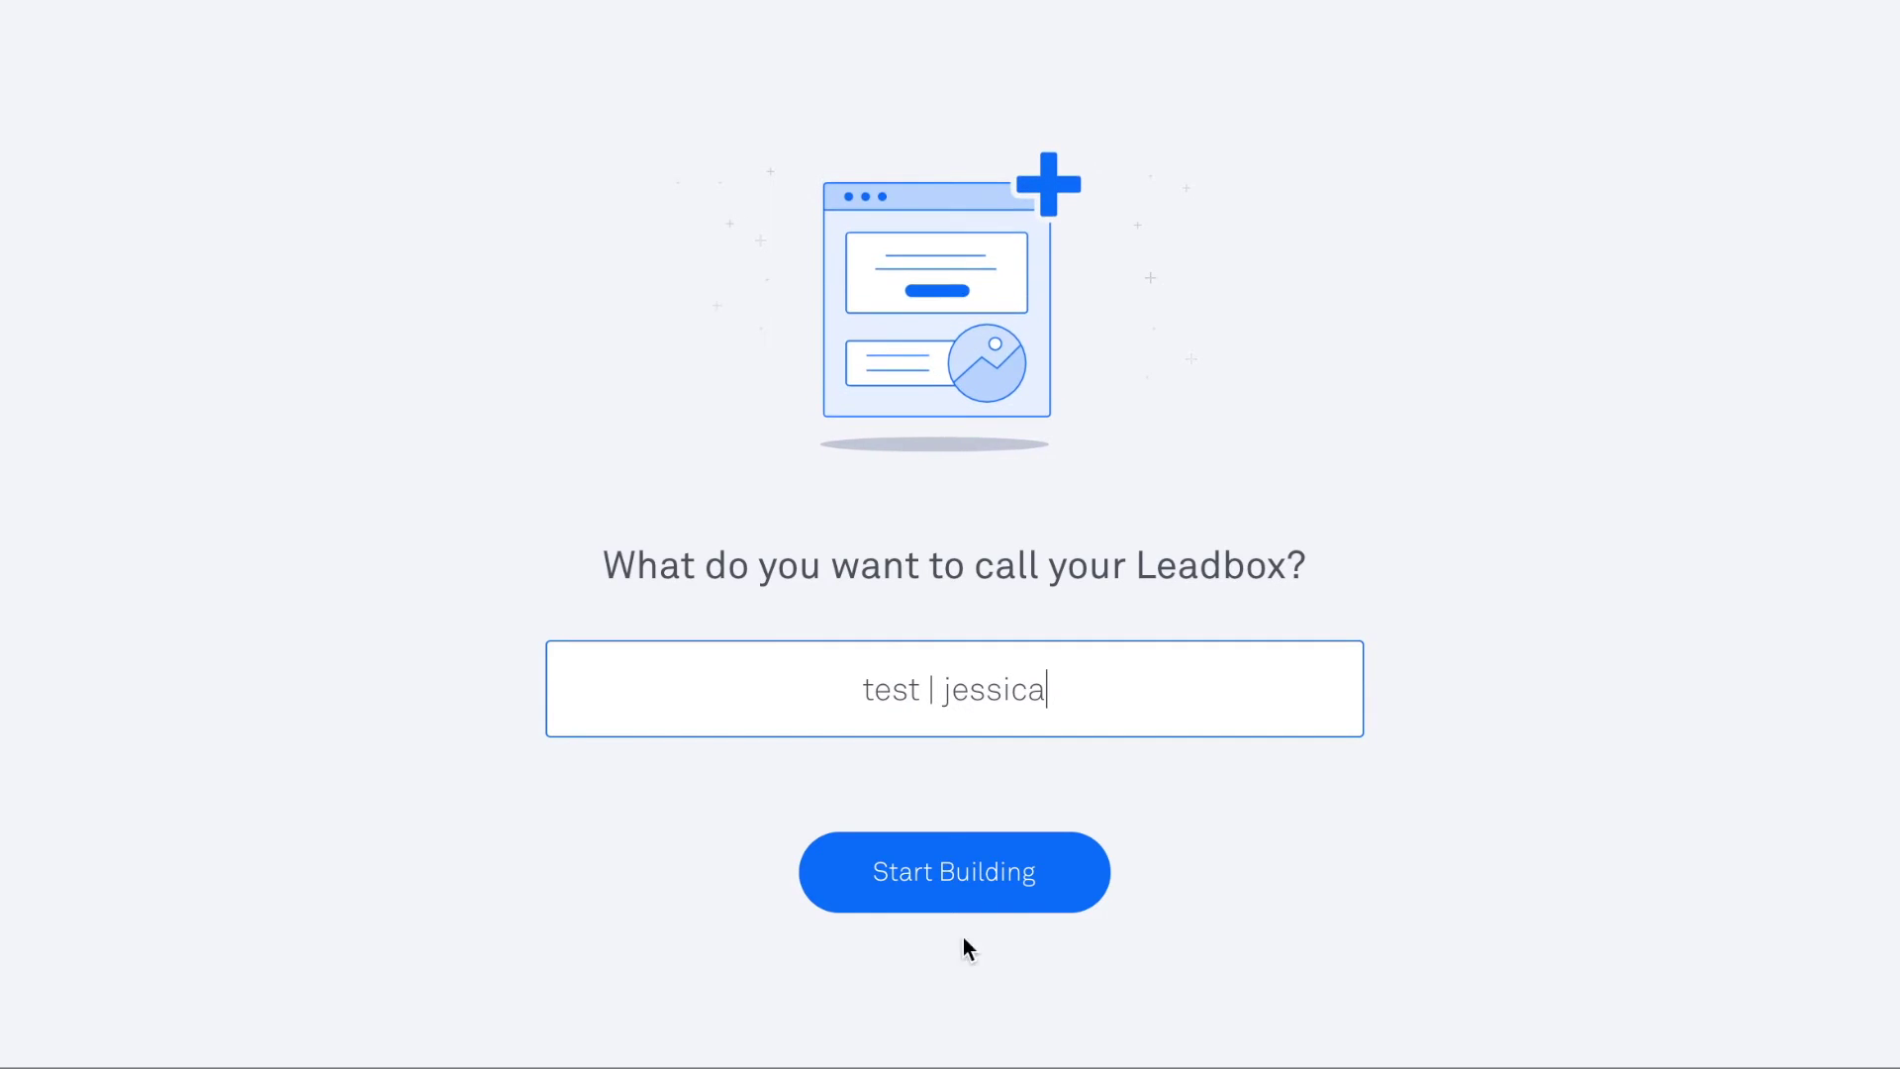
left_click(981, 889)
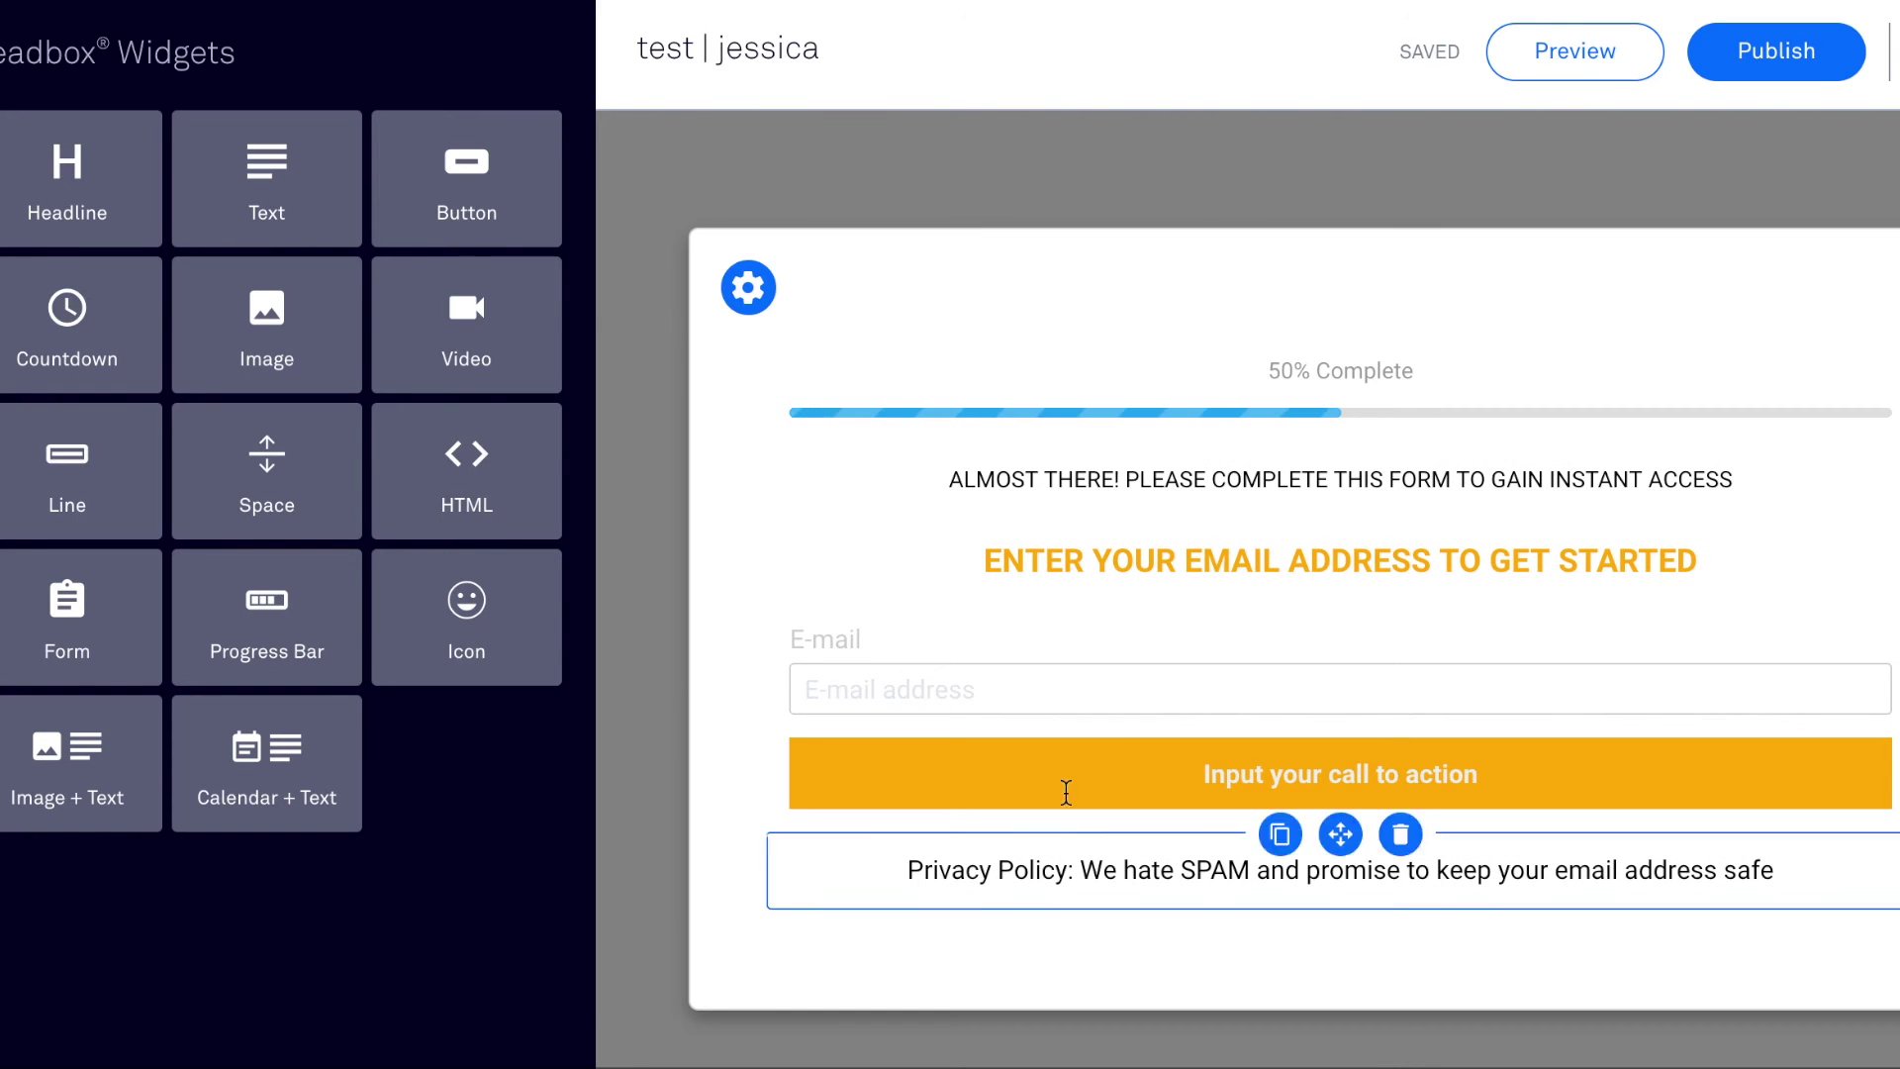
- Publish the Leadbox and generate a text link embed code reading 'Click to download'
mouse_move(1399, 861)
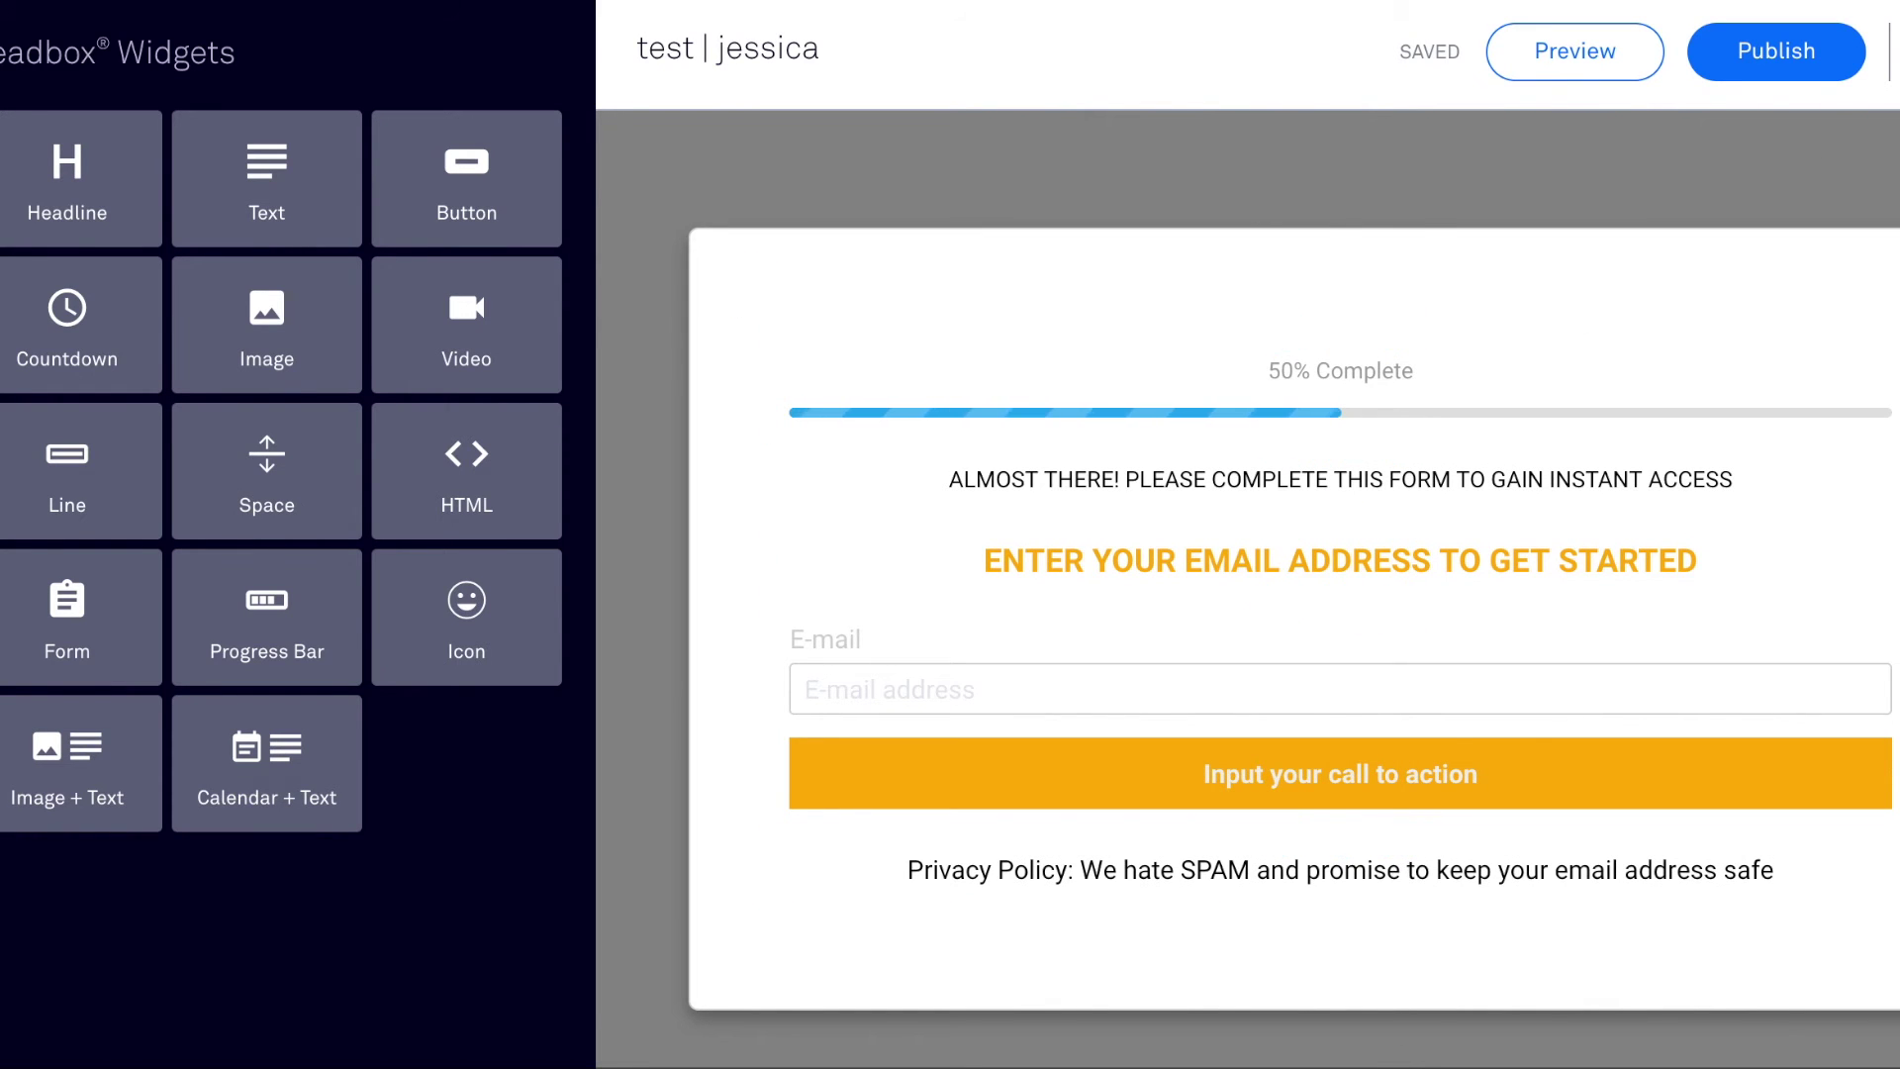
left_click(1817, 47)
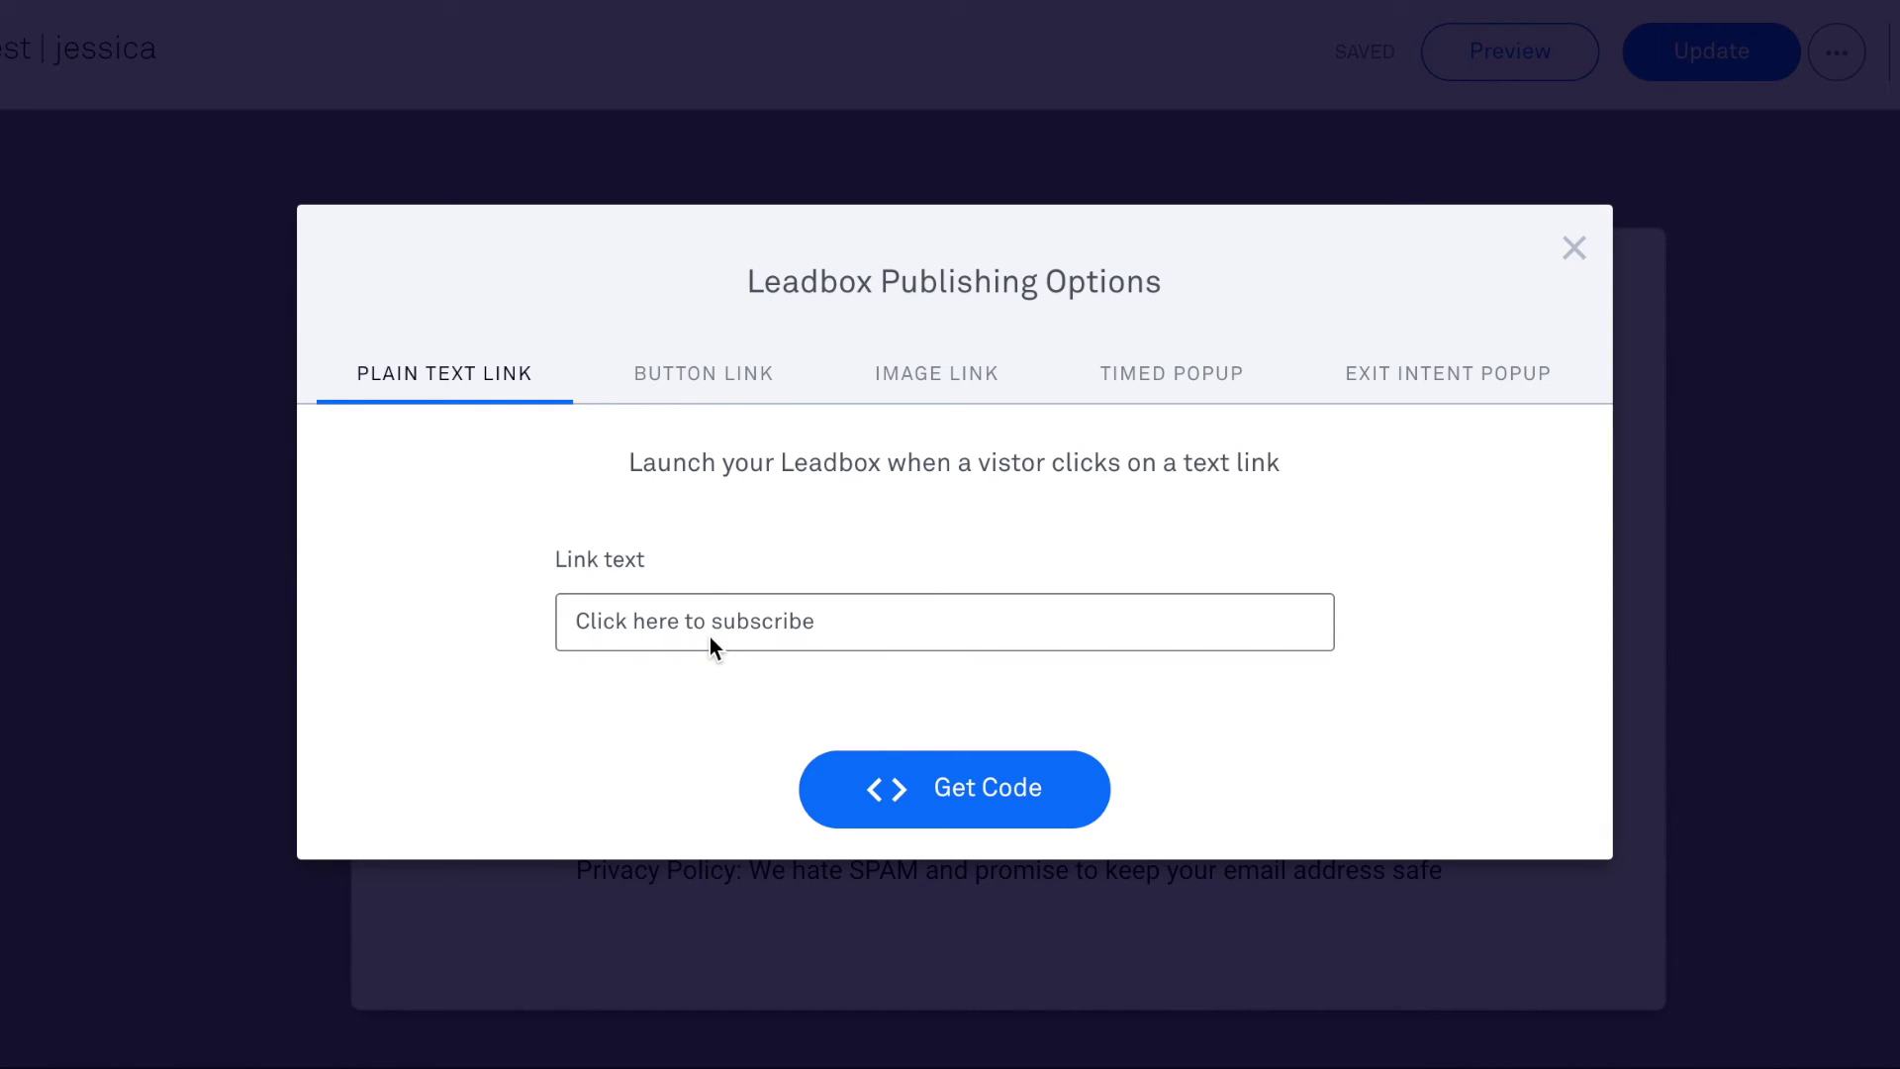
double_click(711, 637)
key("ctrl+a")
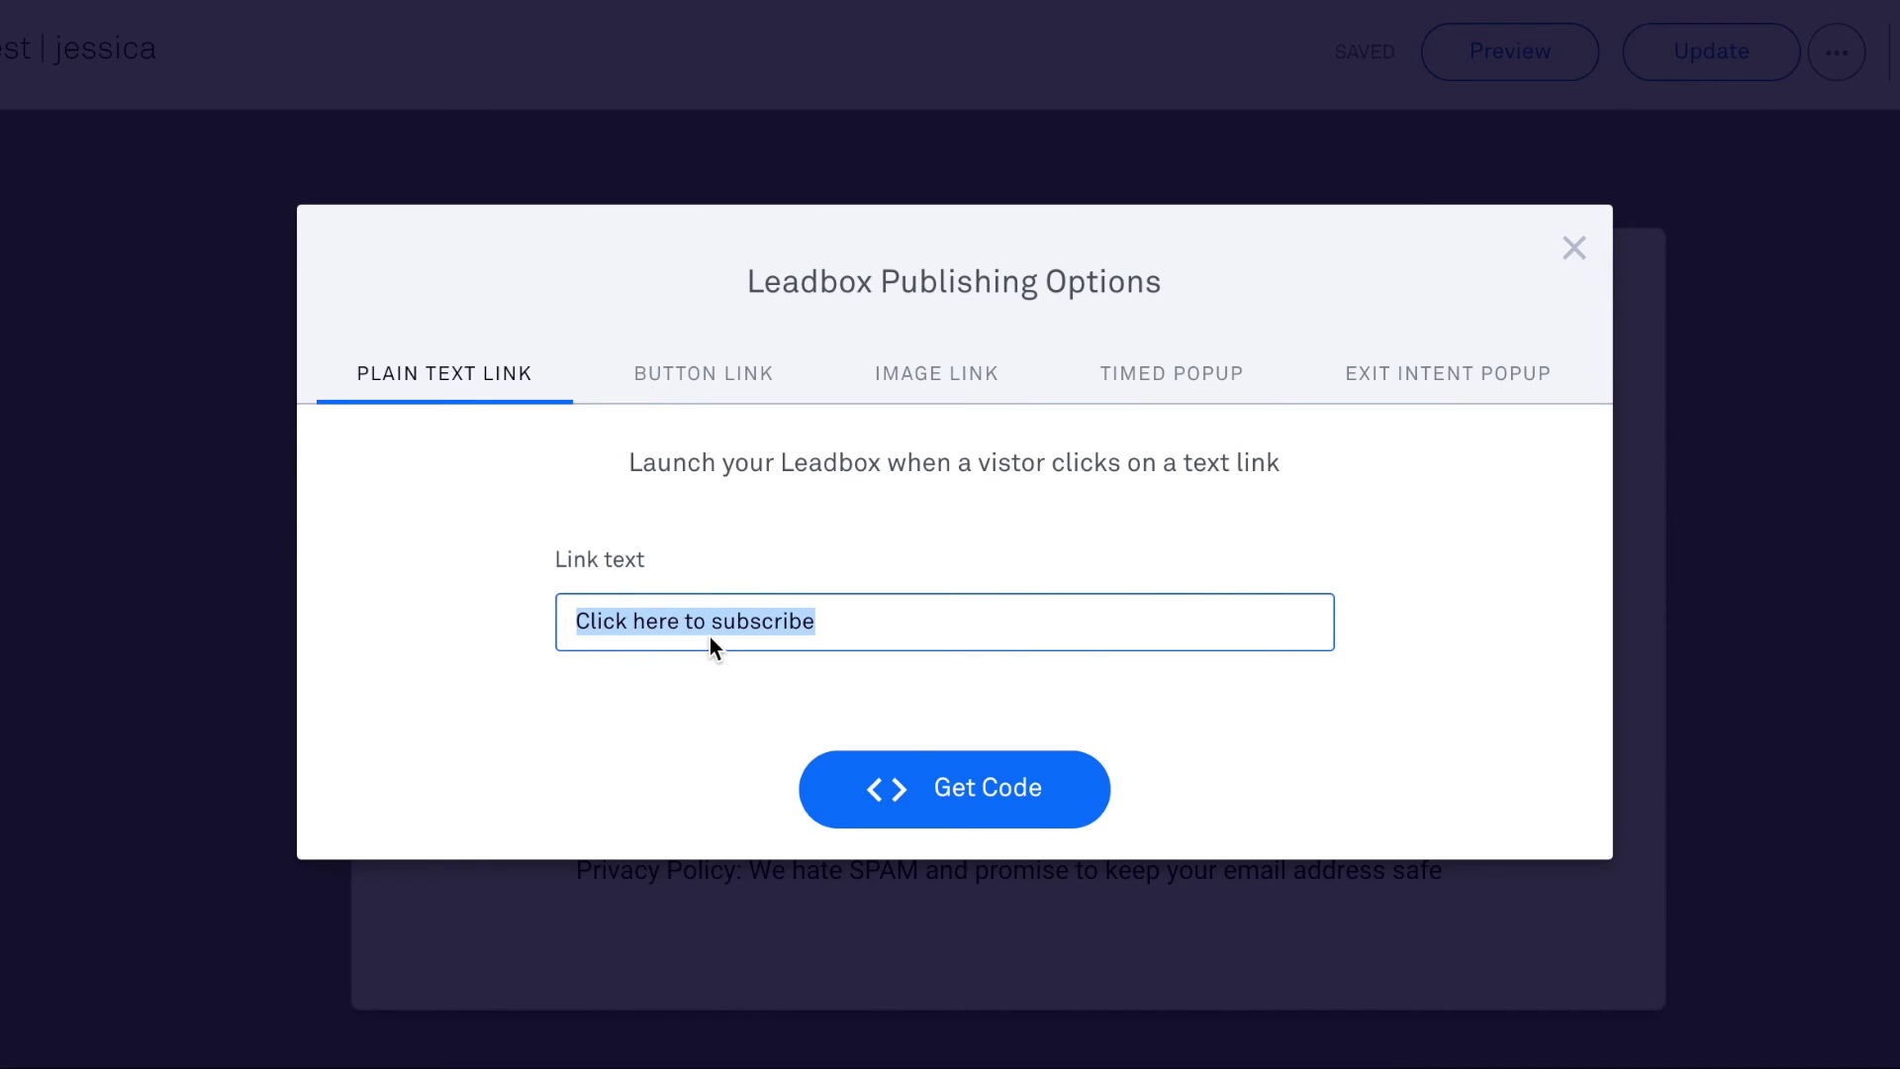
type("Click to downl")
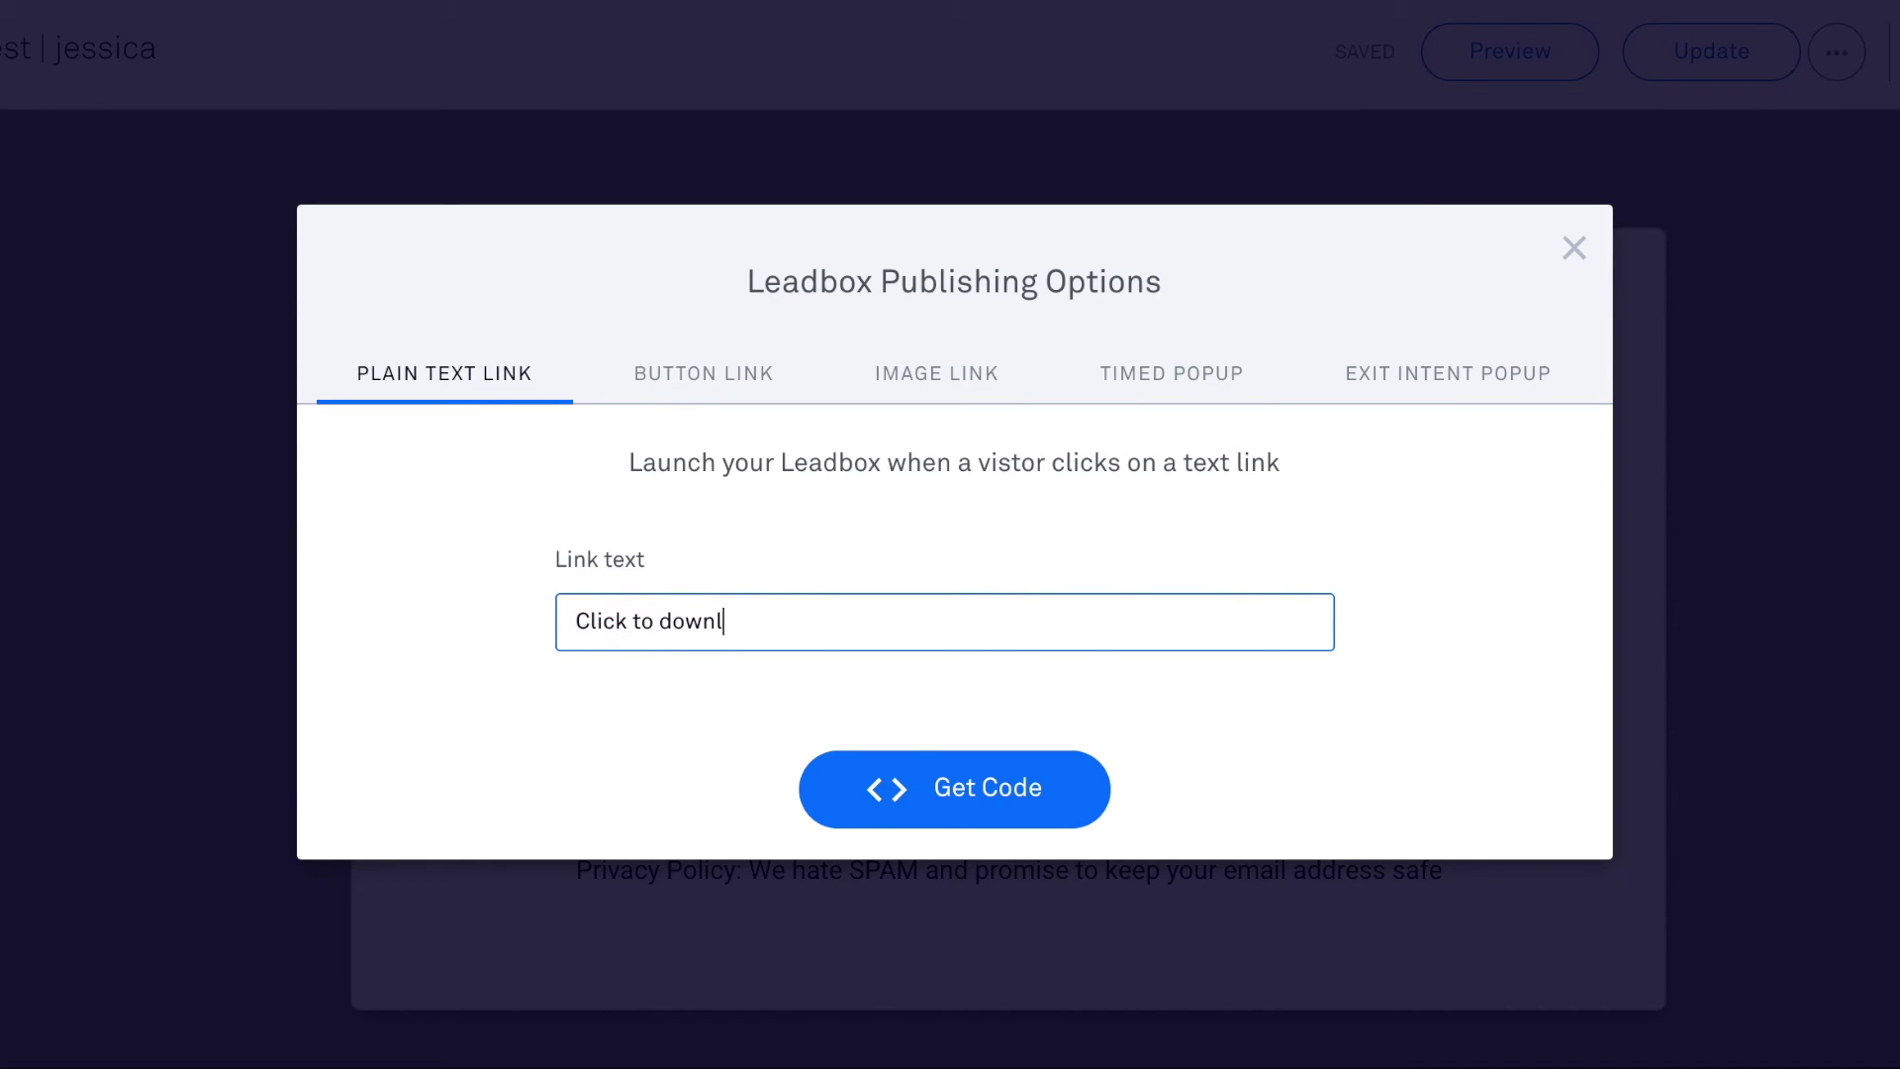
type("oad")
left_click(979, 783)
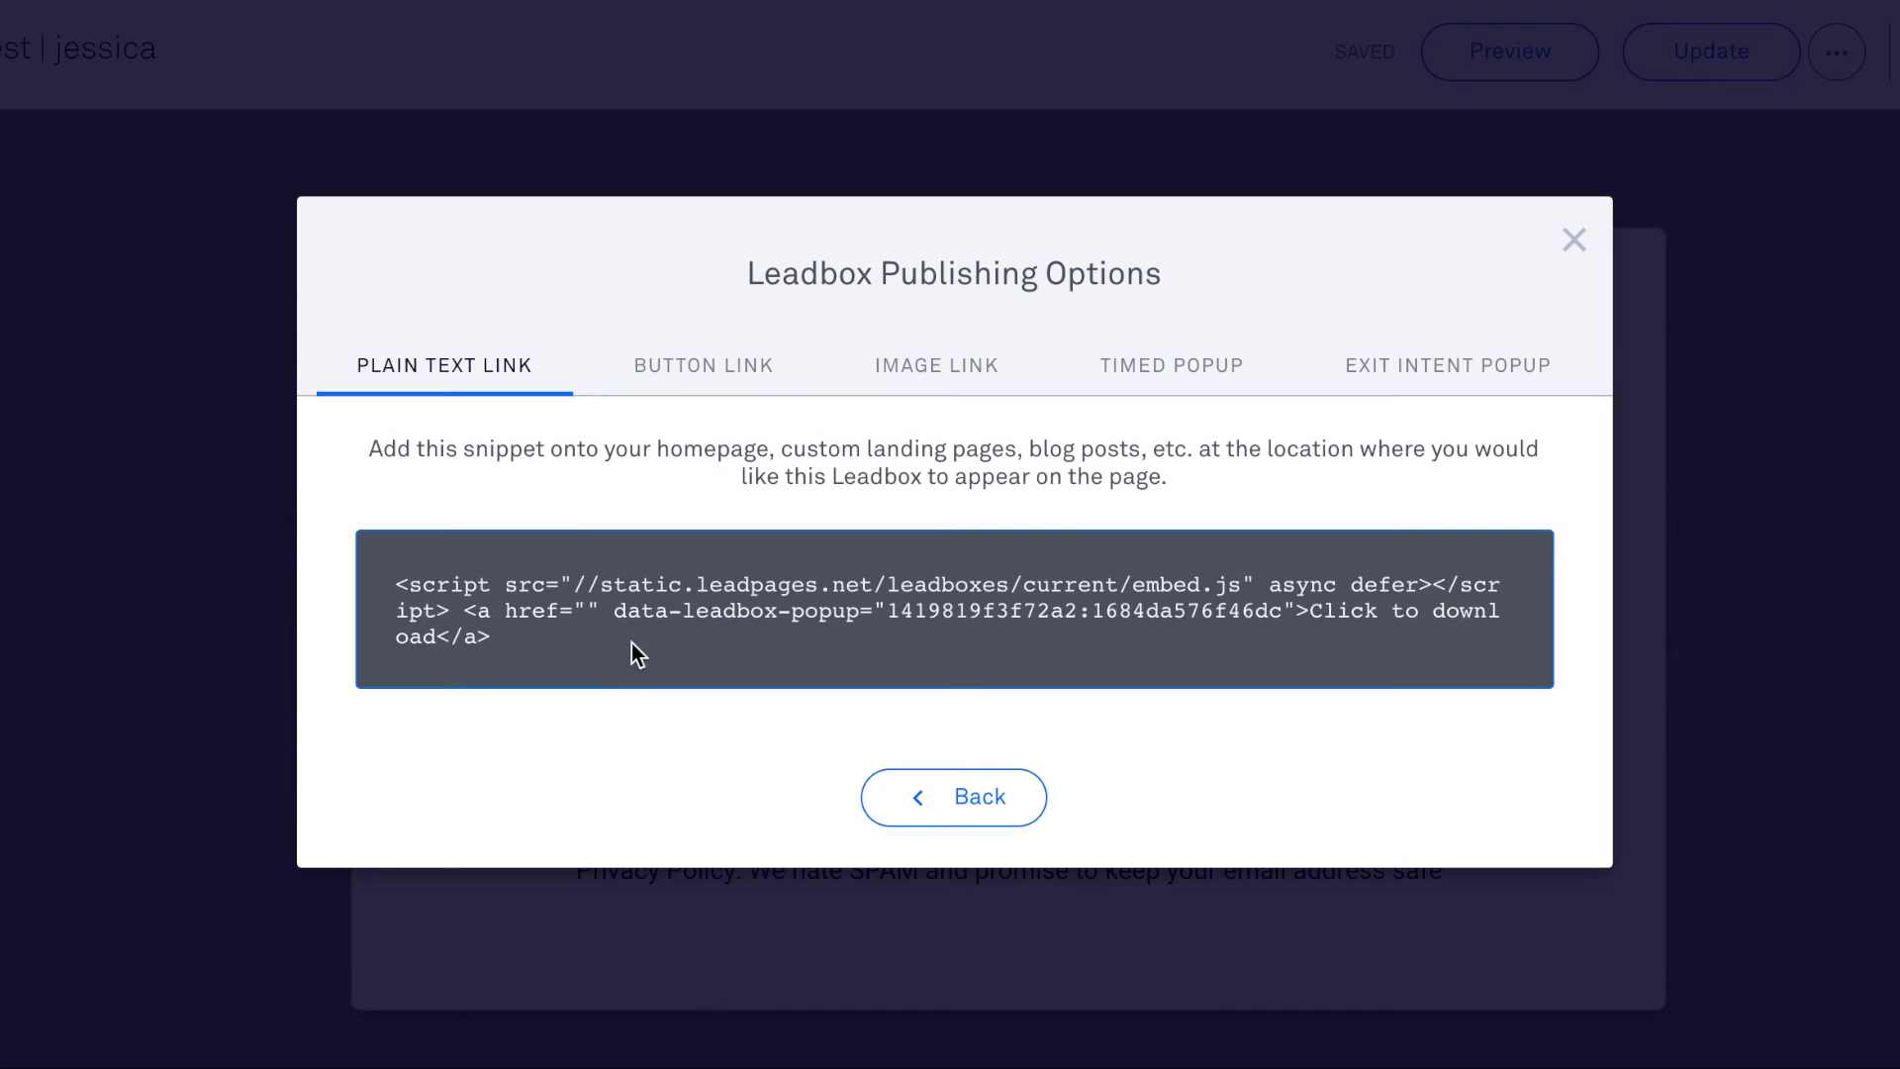
left_click_drag(578, 641, 382, 581)
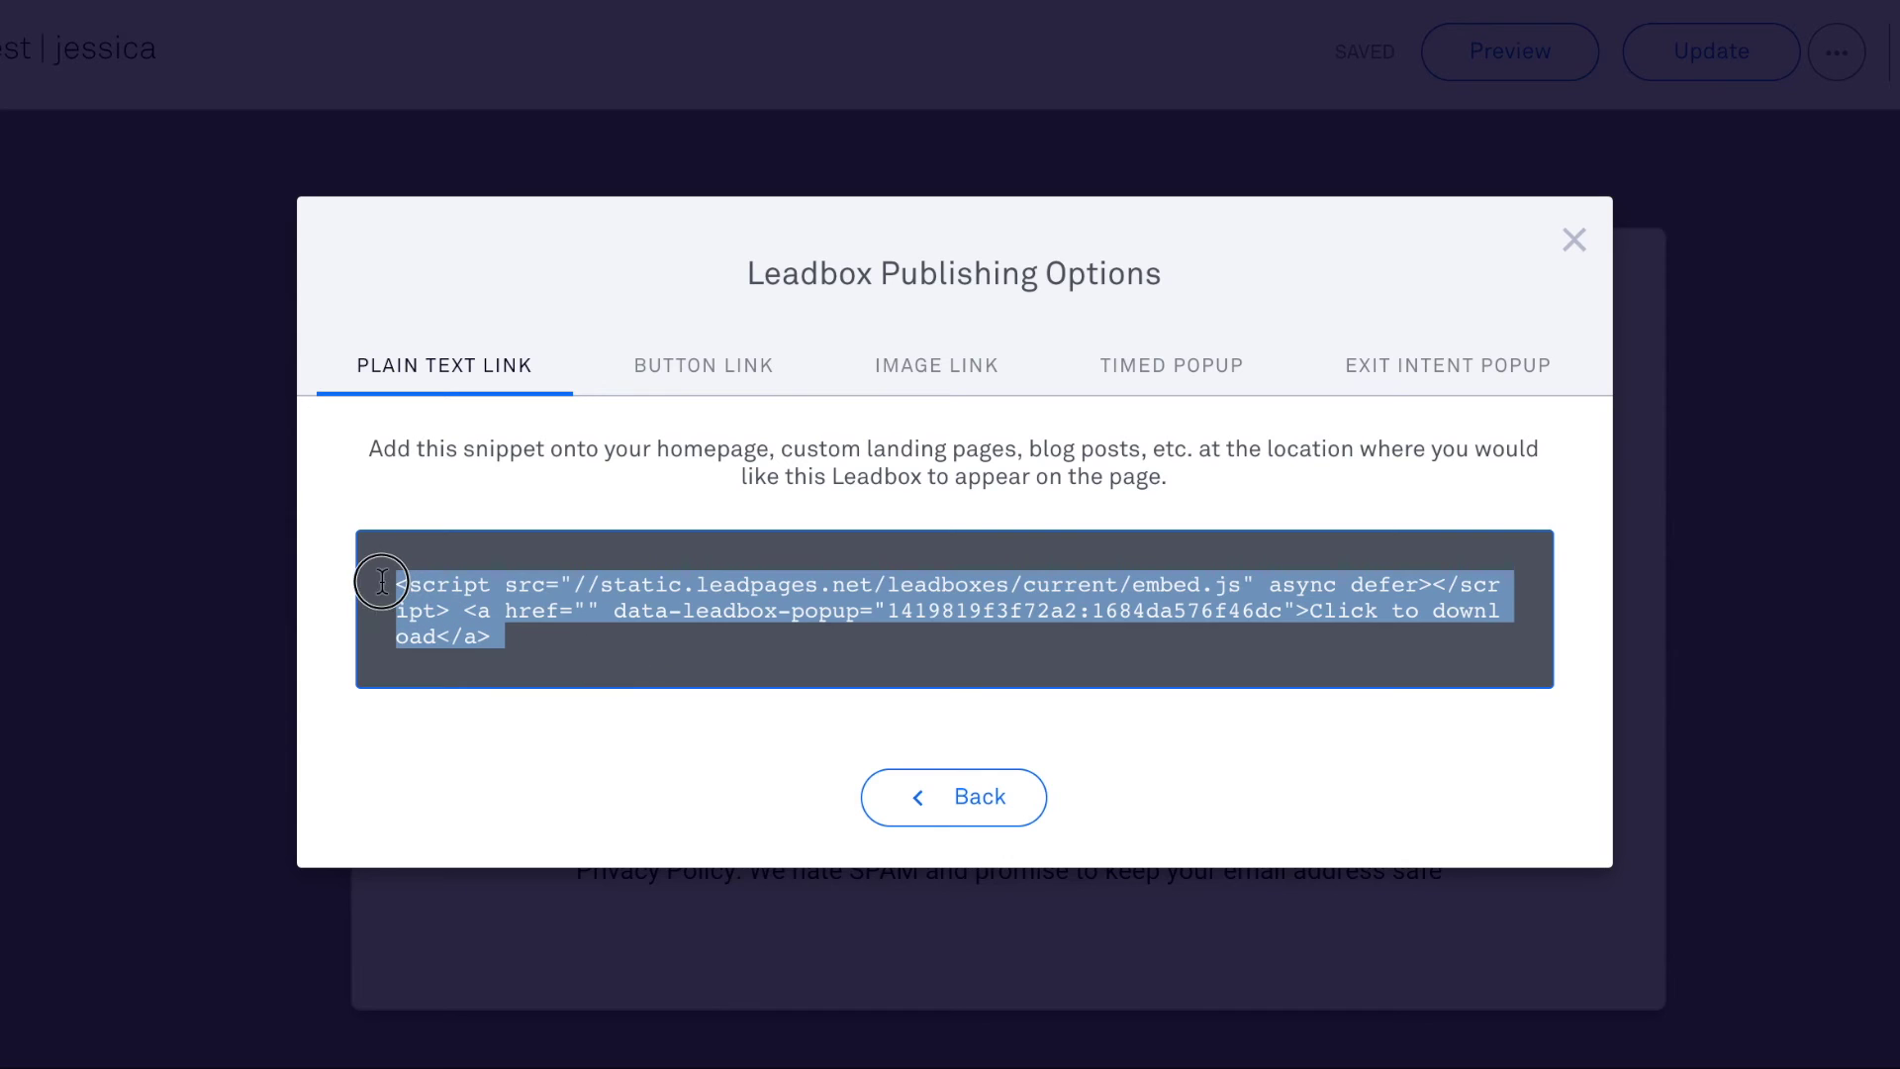
left_click(583, 653)
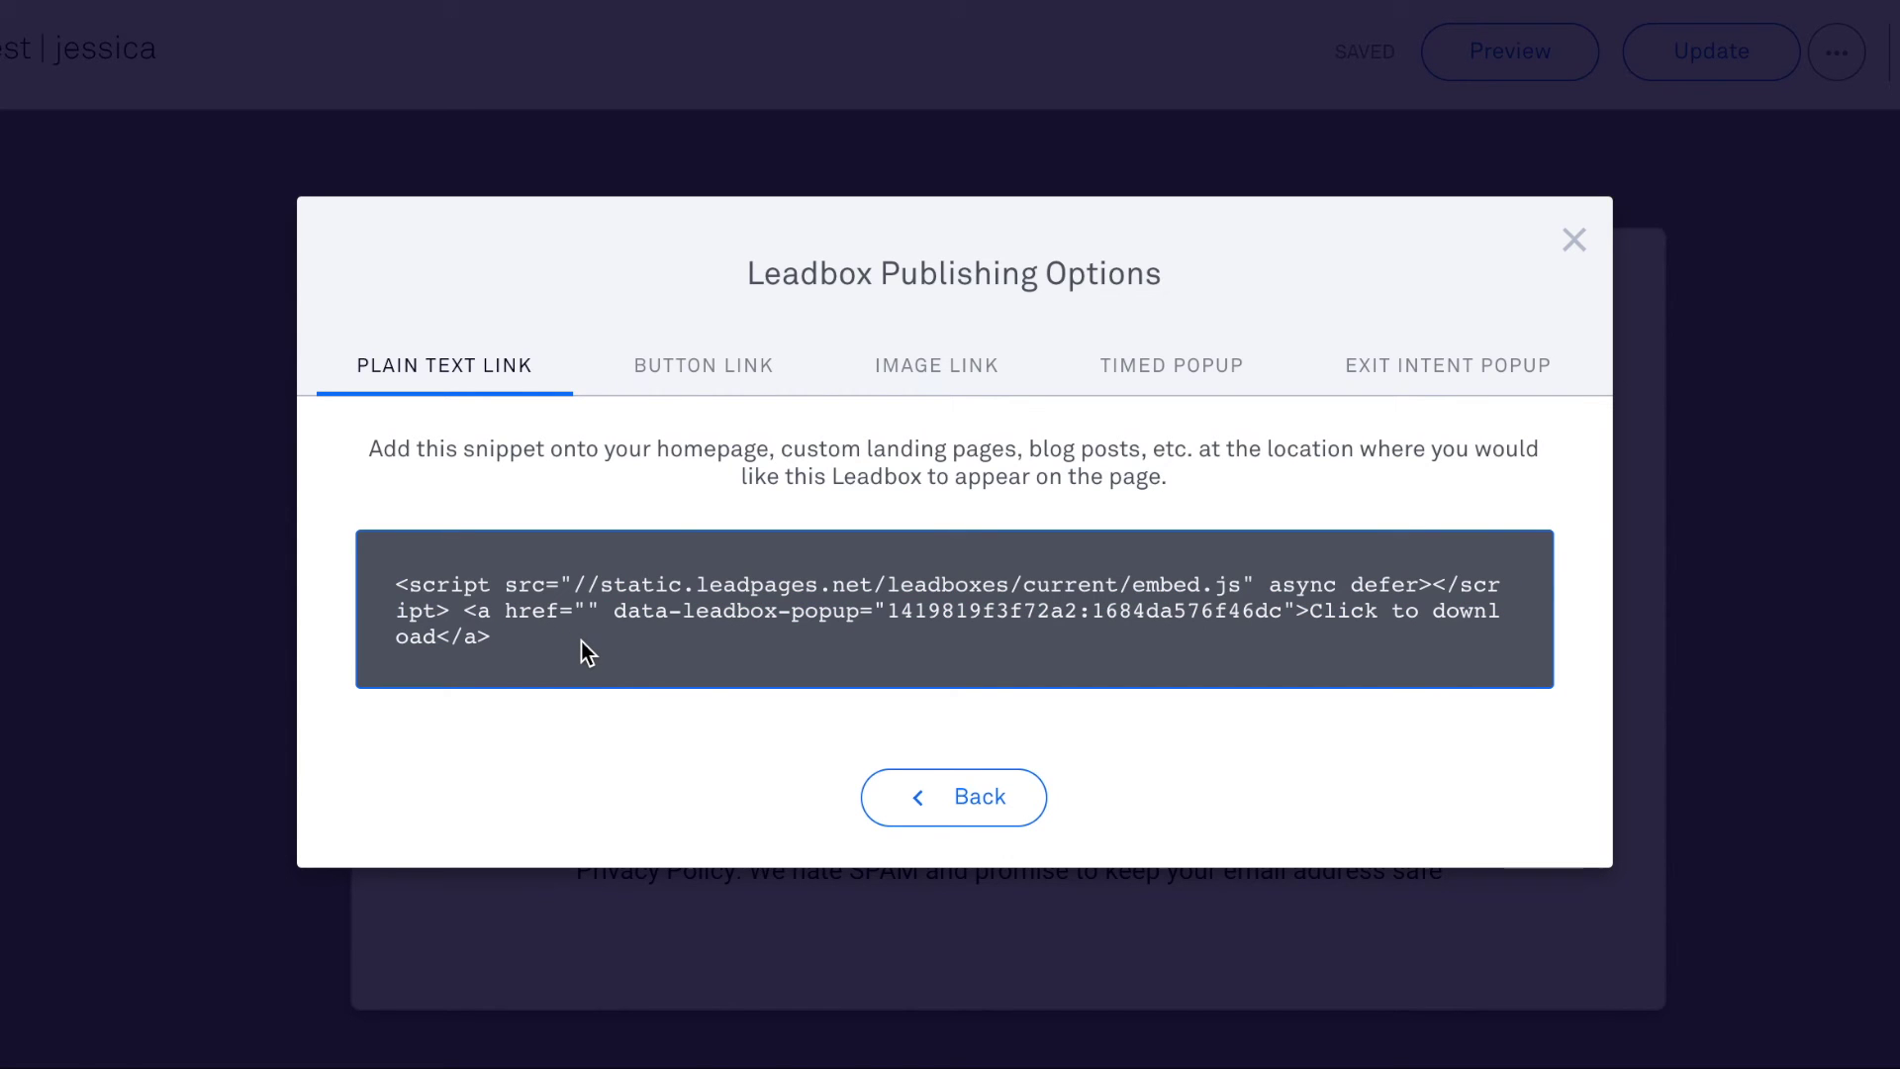
left_click(660, 362)
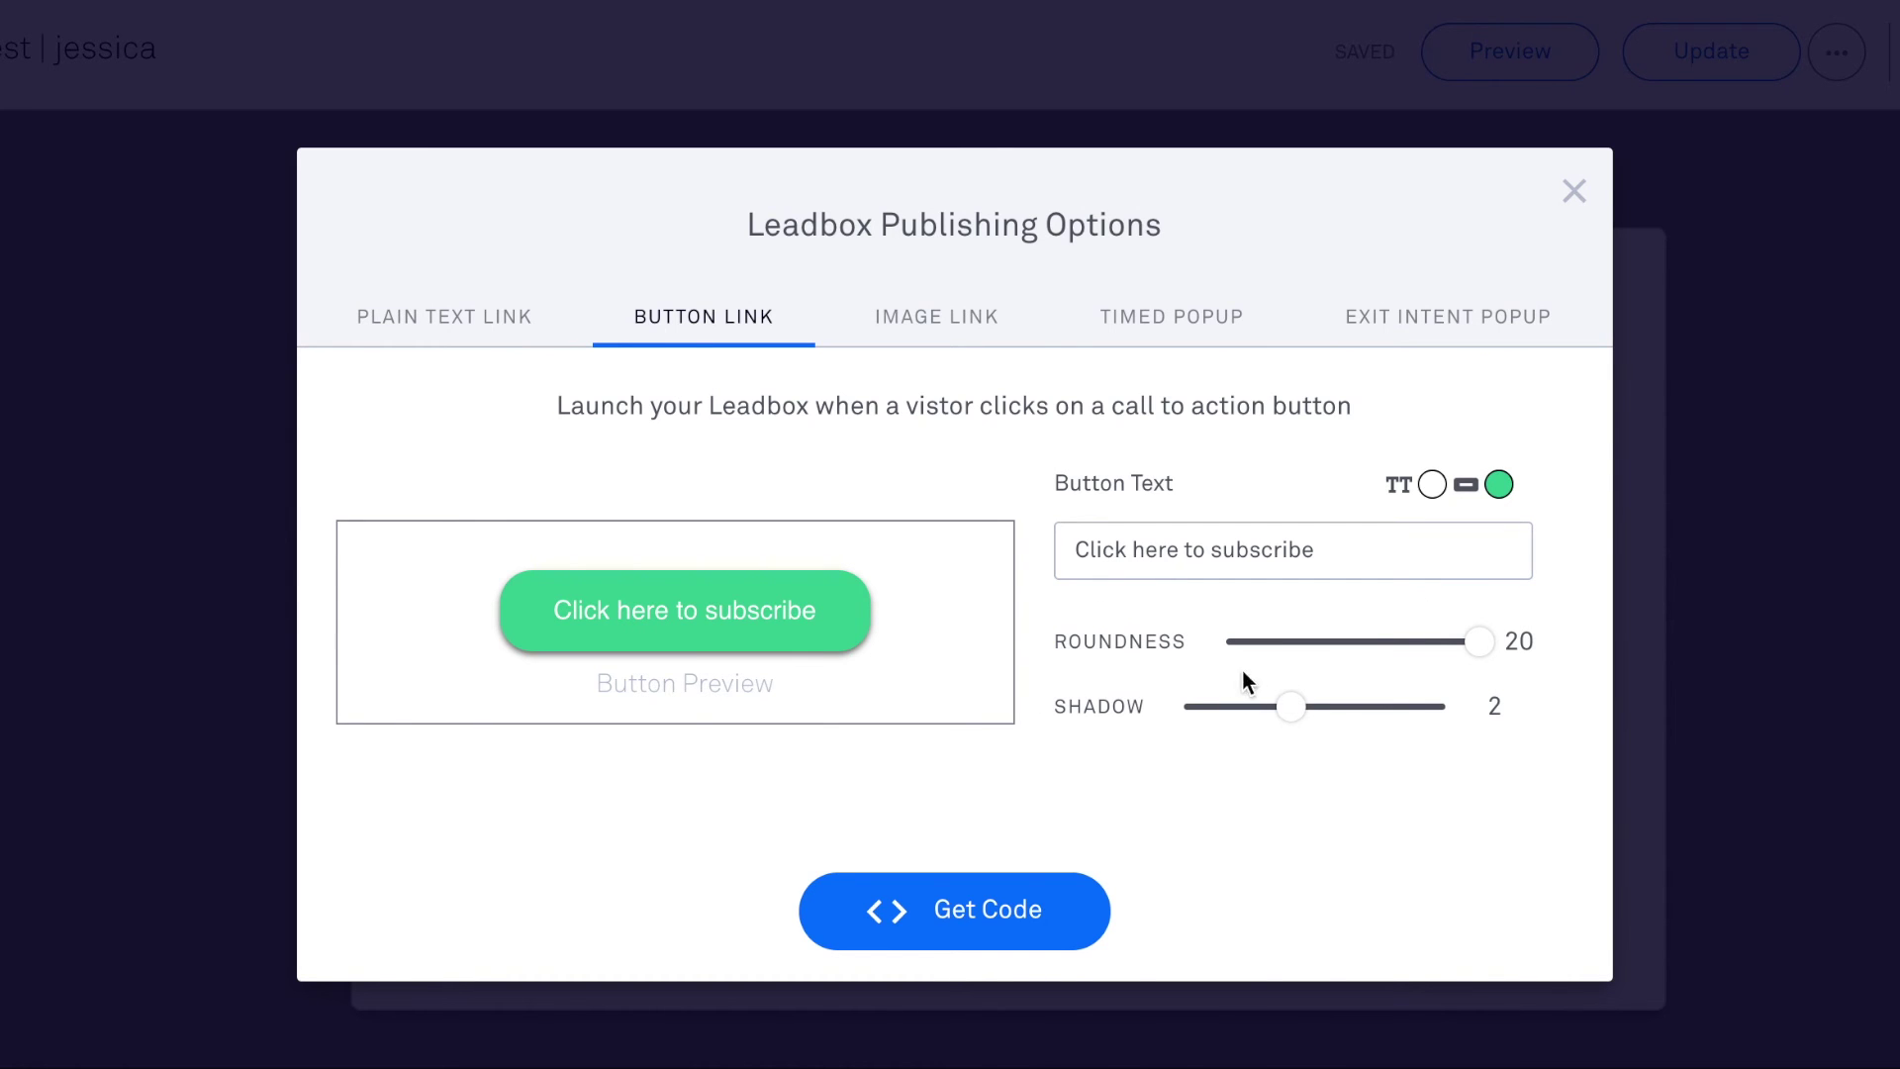
- Set the button's Roundness and Shadow to 0 and generate its embed code
left_click_drag(1479, 641, 1226, 642)
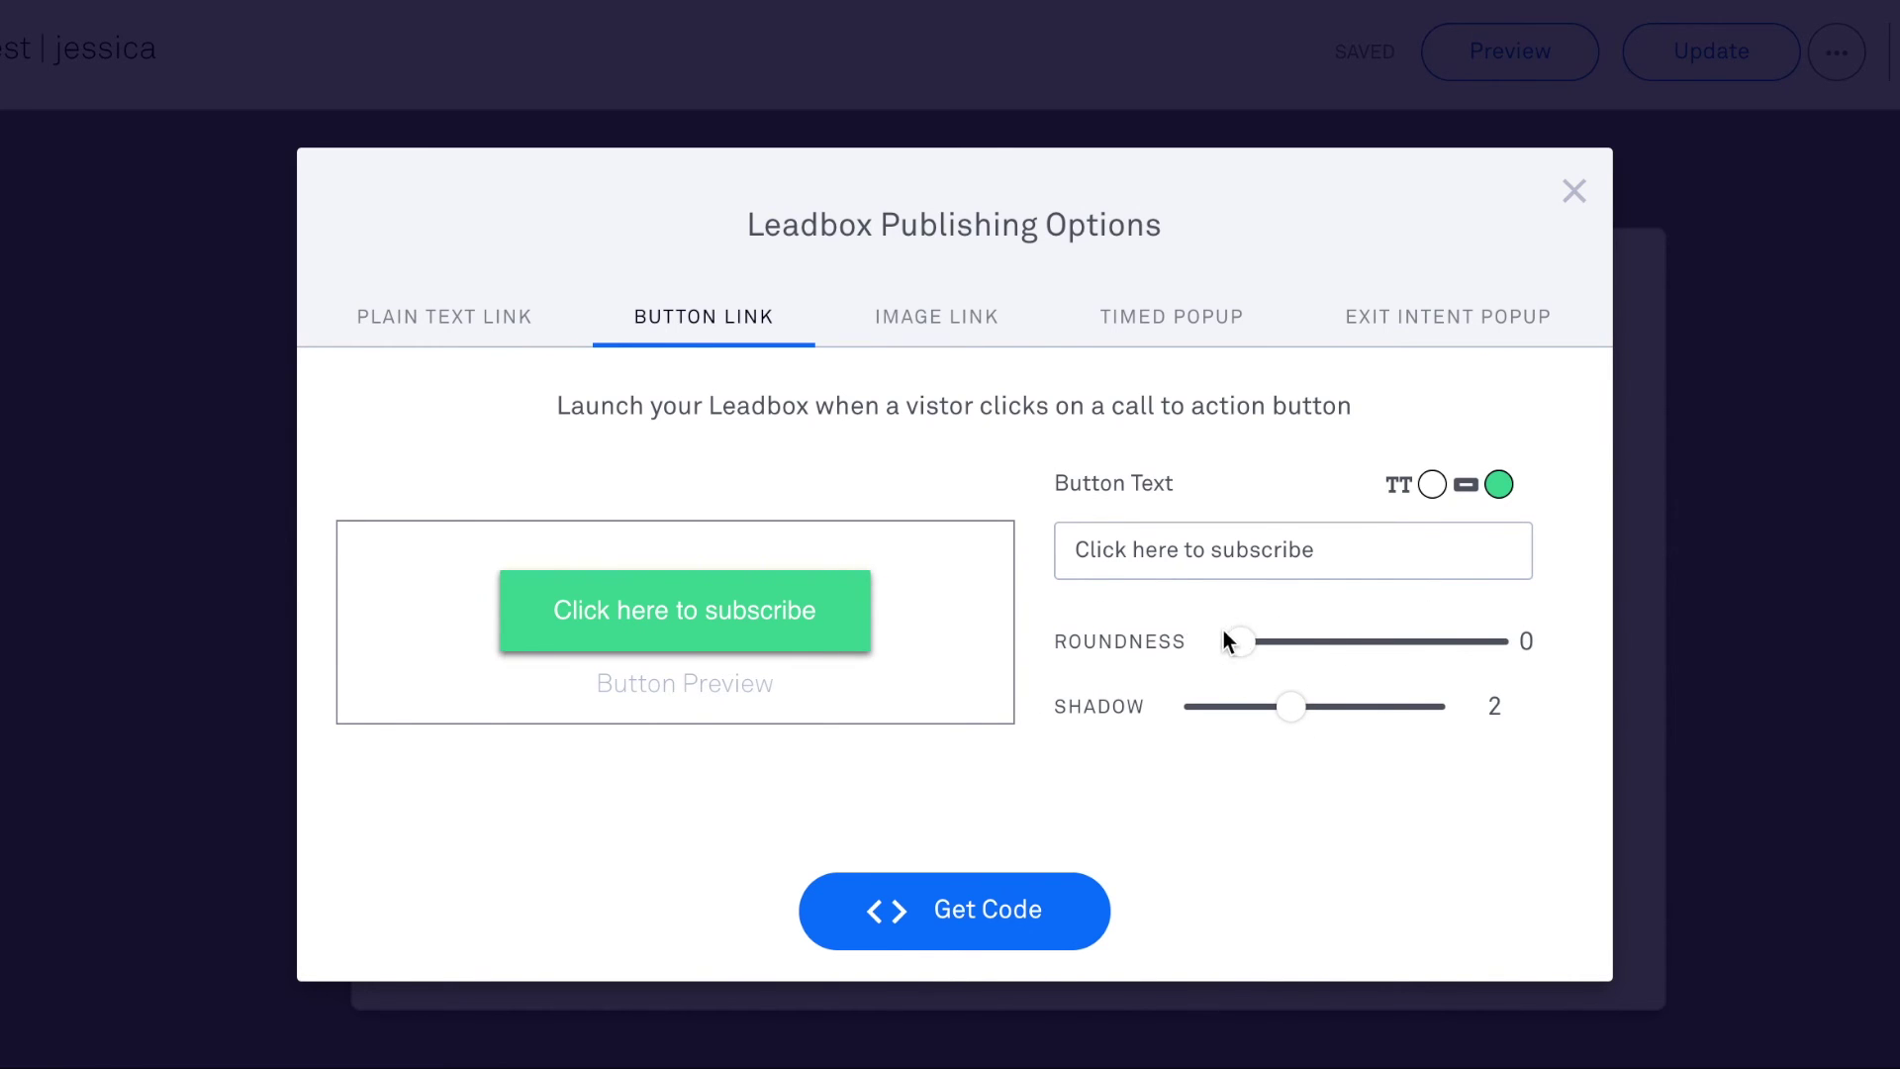
left_click_drag(1279, 719, 1164, 709)
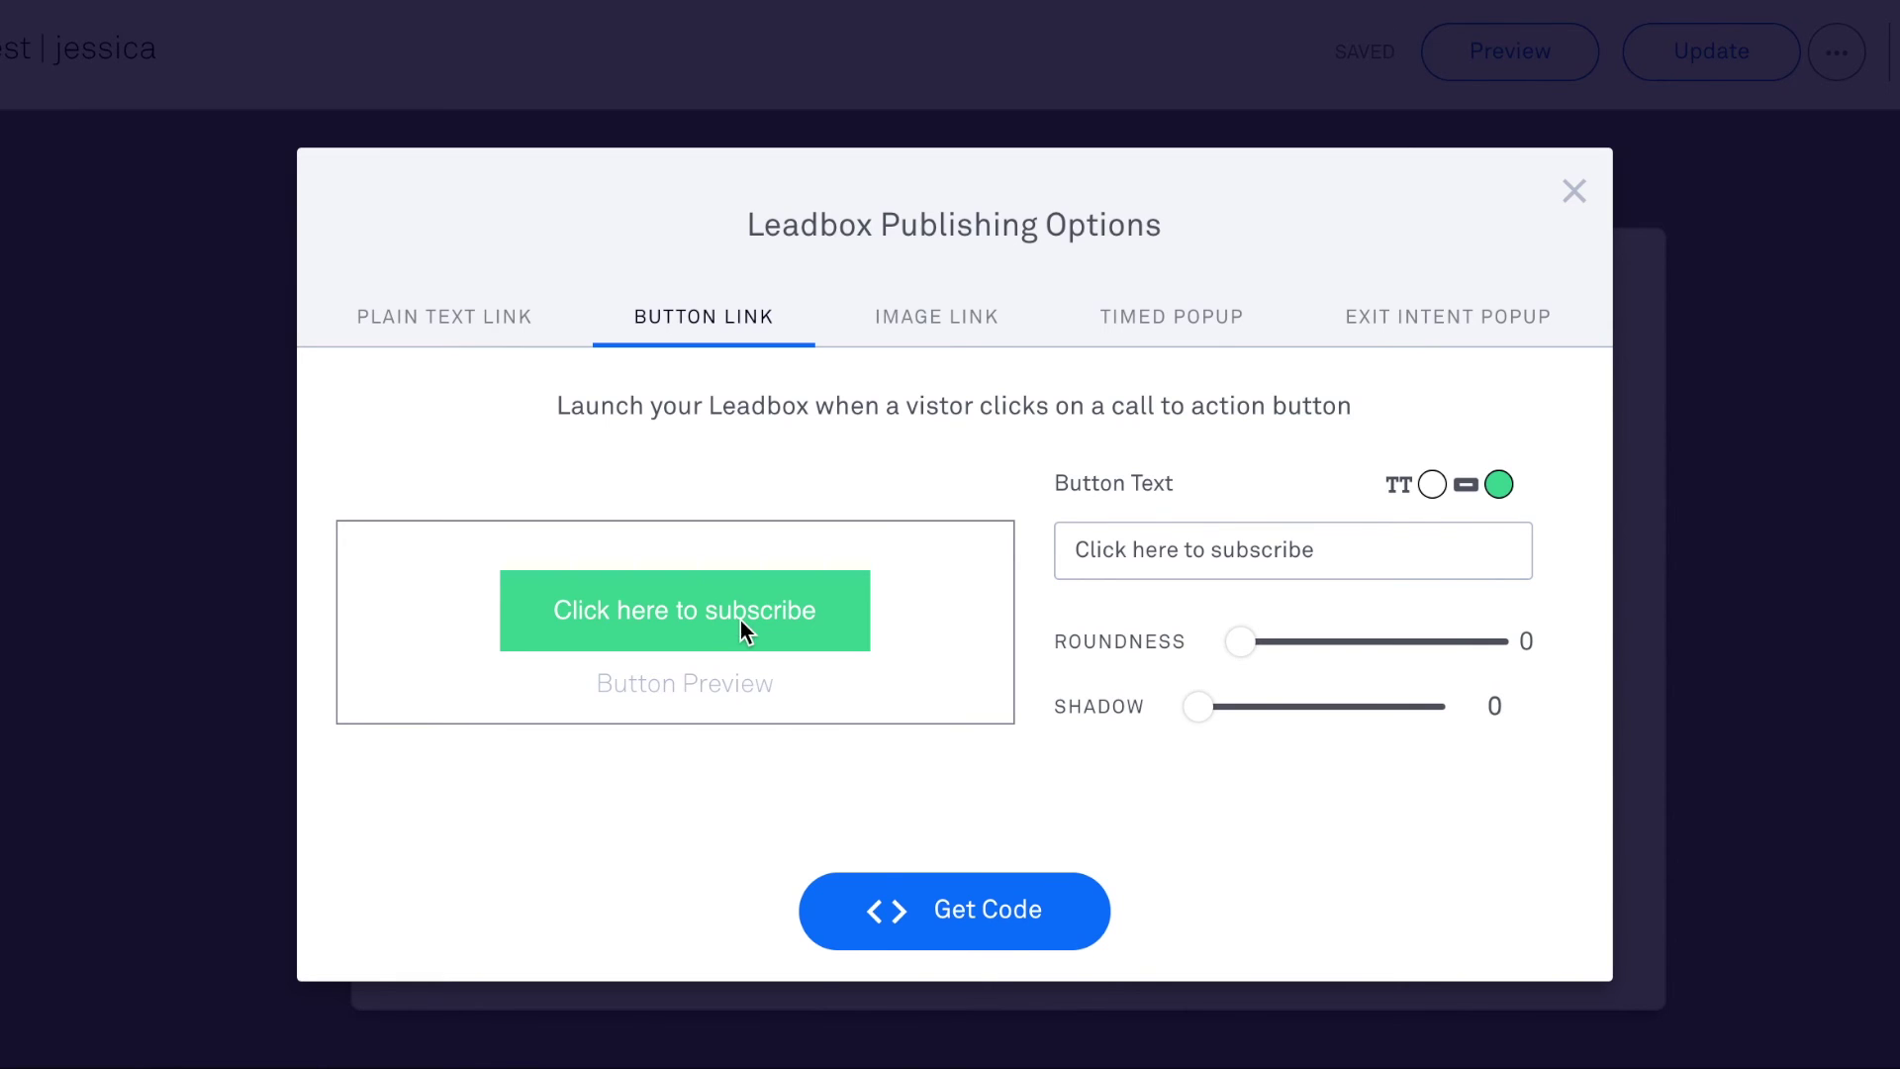
left_click(931, 913)
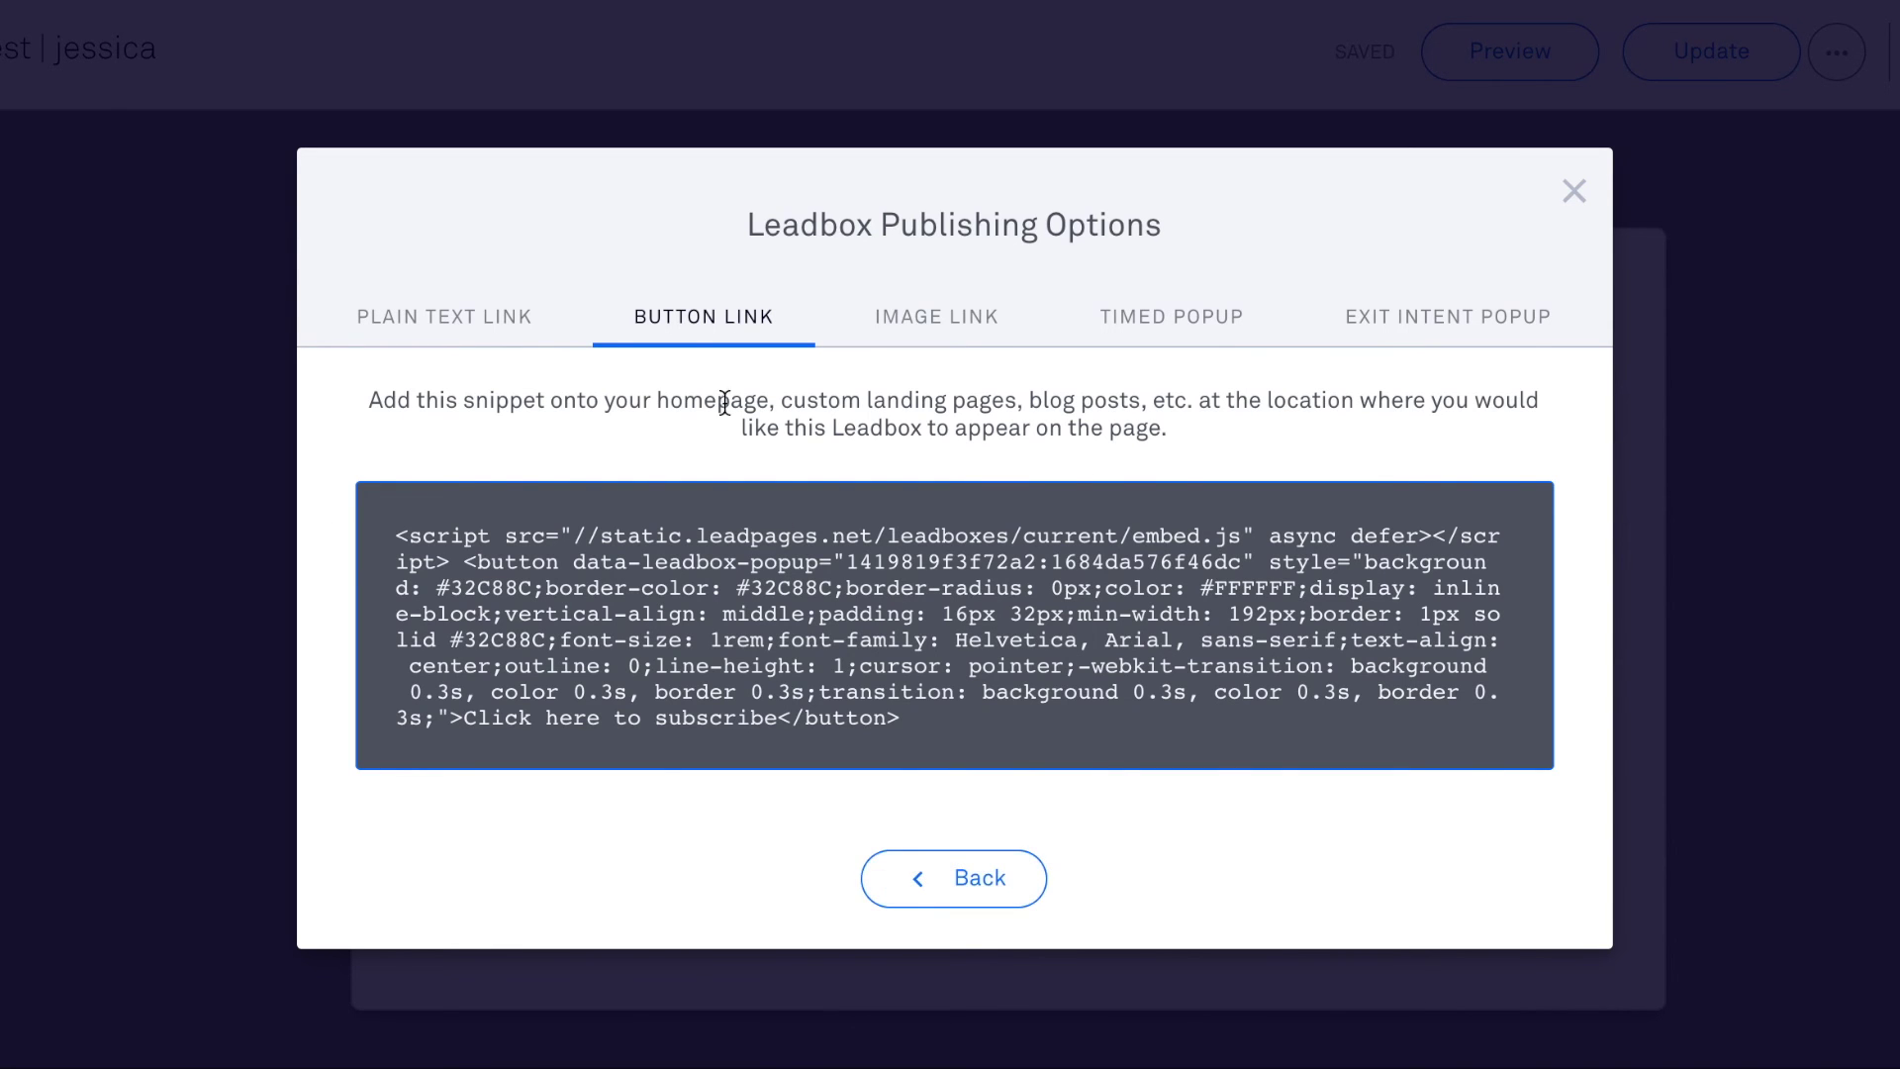
left_click(948, 861)
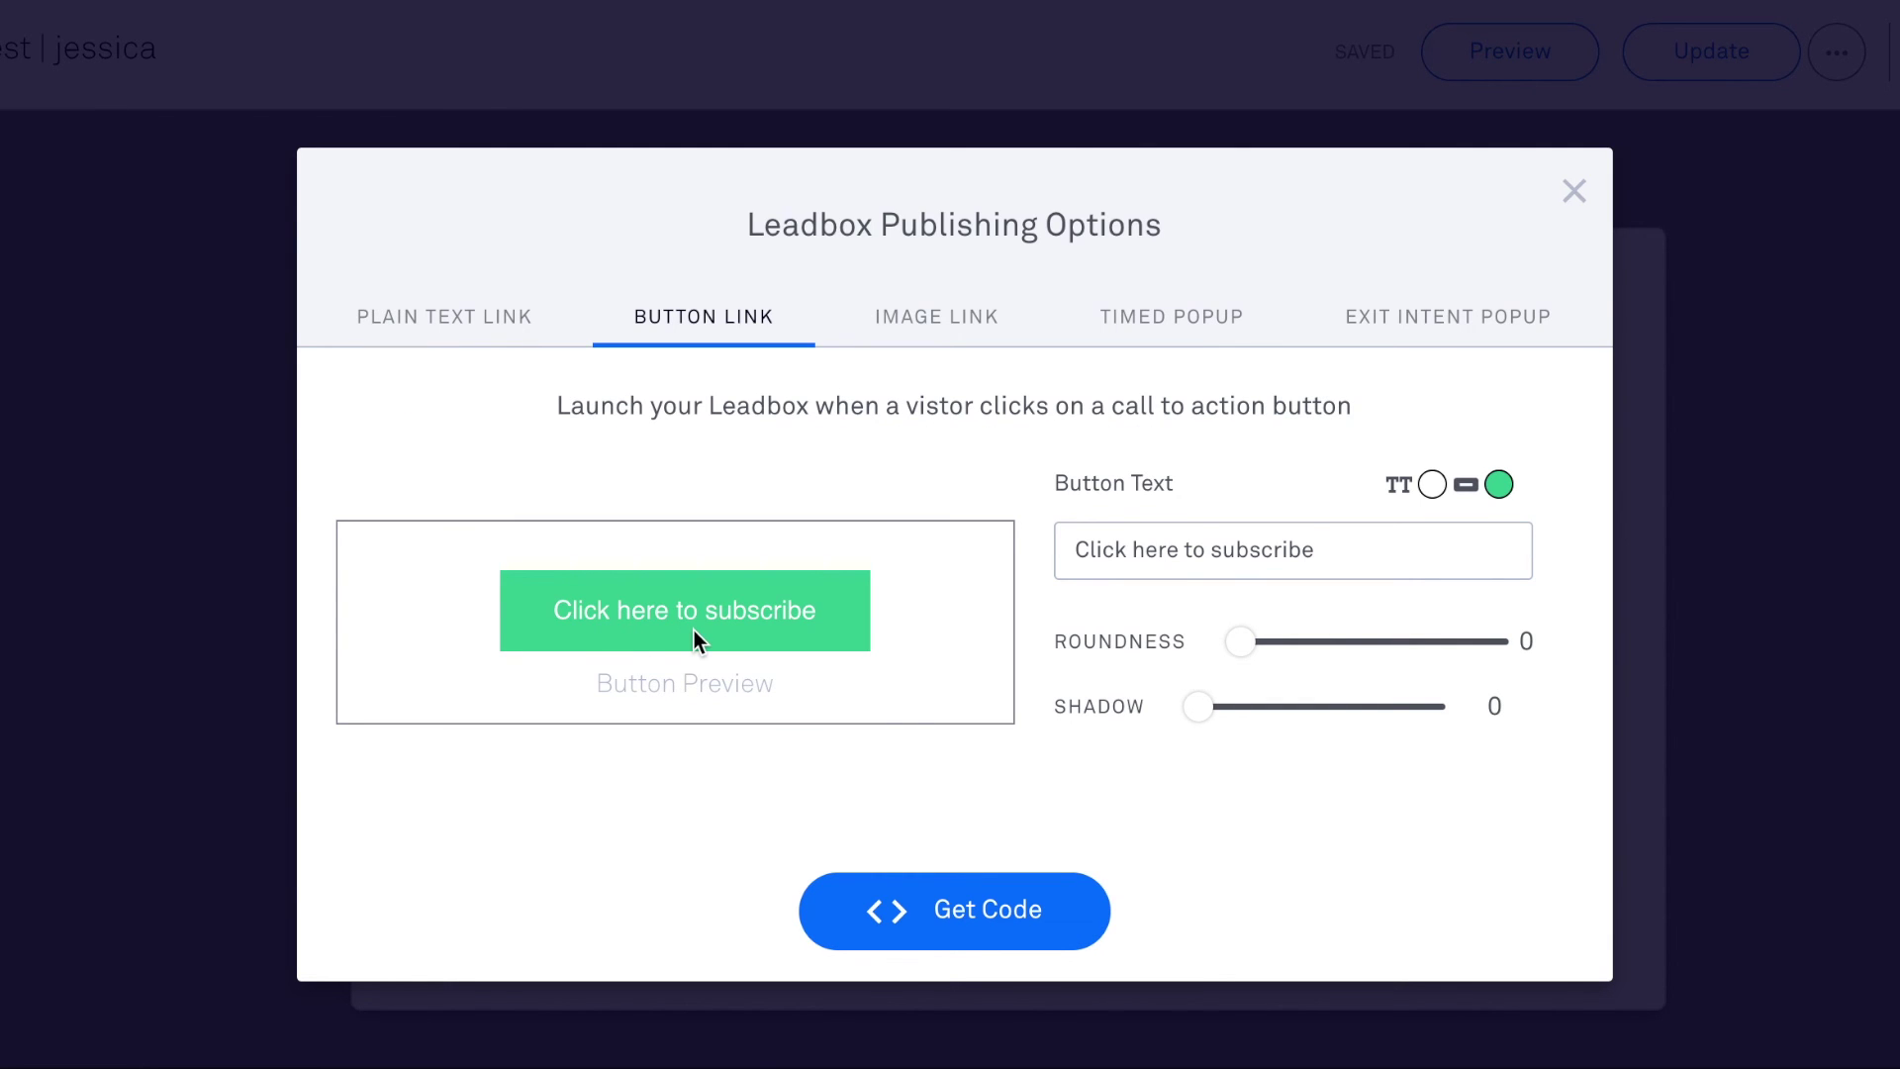
- Generate the image link embed code, then view the Timed Popup options
left_click(961, 337)
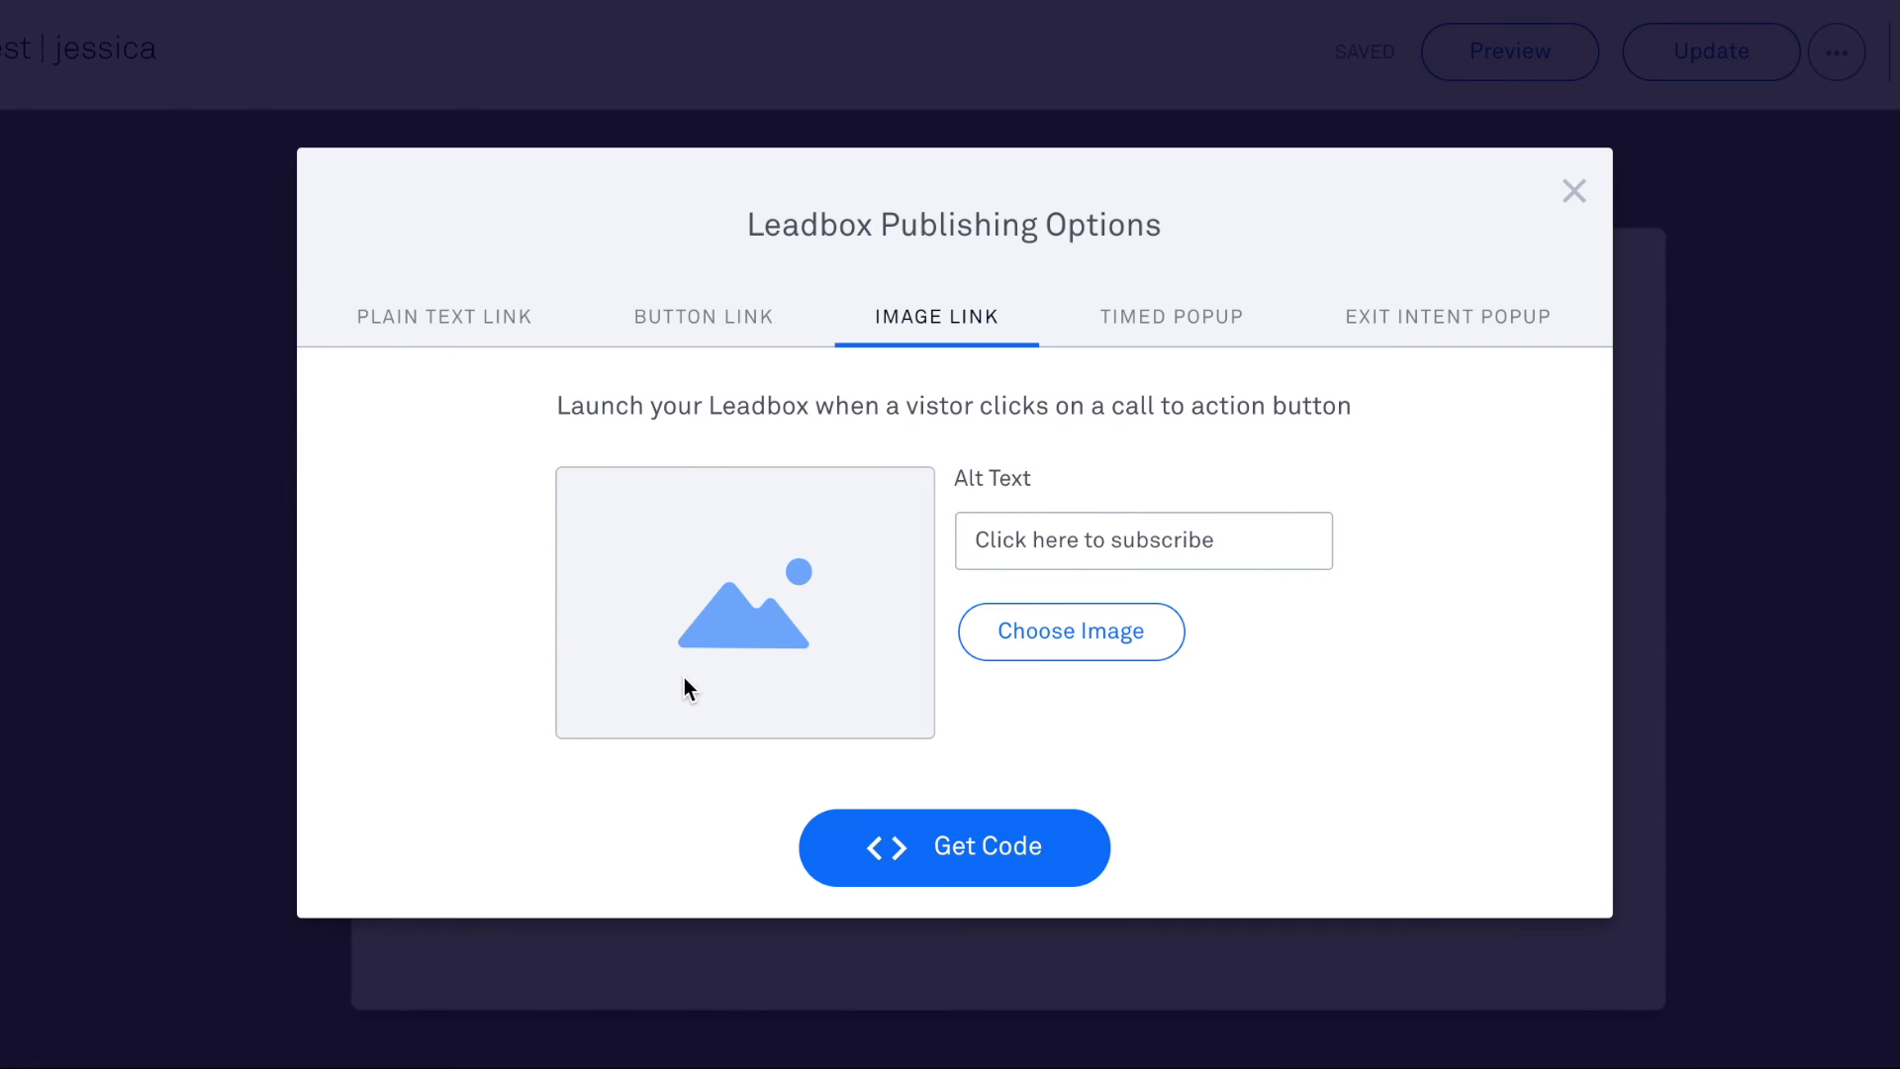
left_click(903, 861)
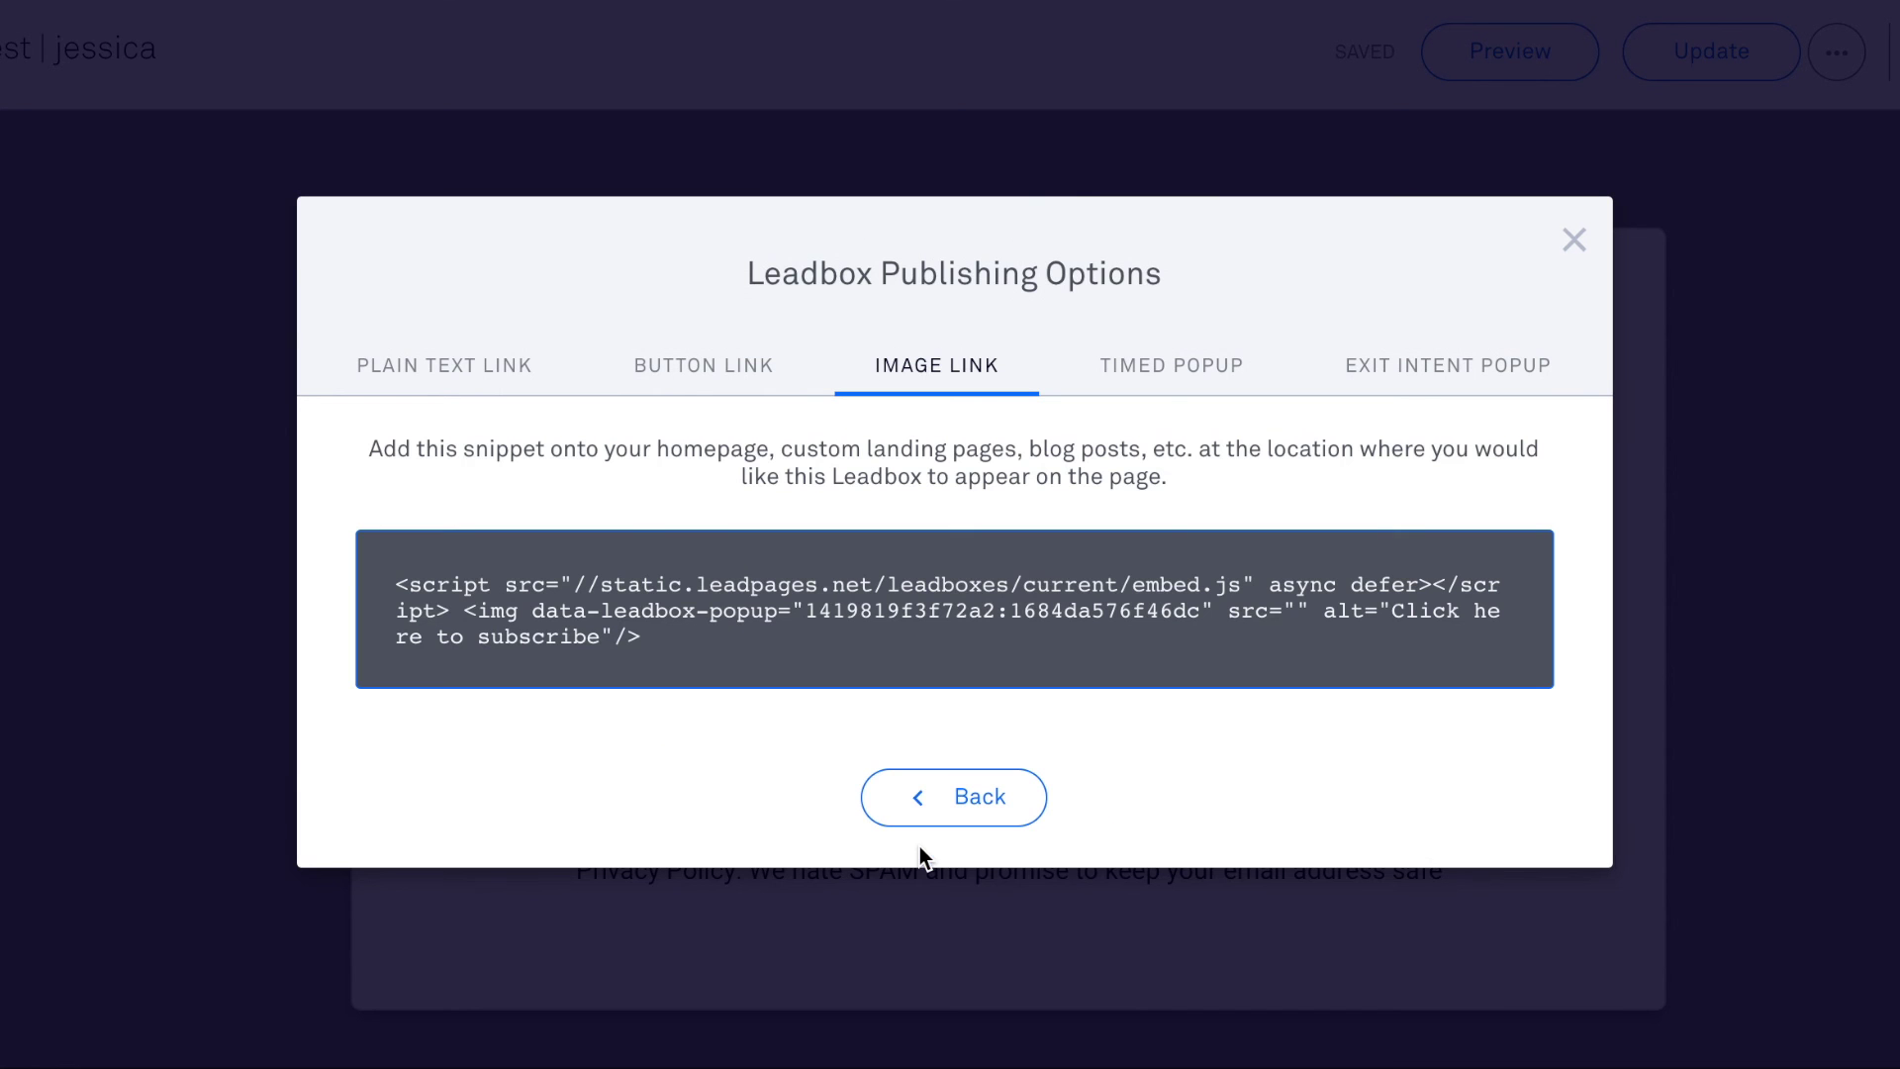
left_click(1158, 377)
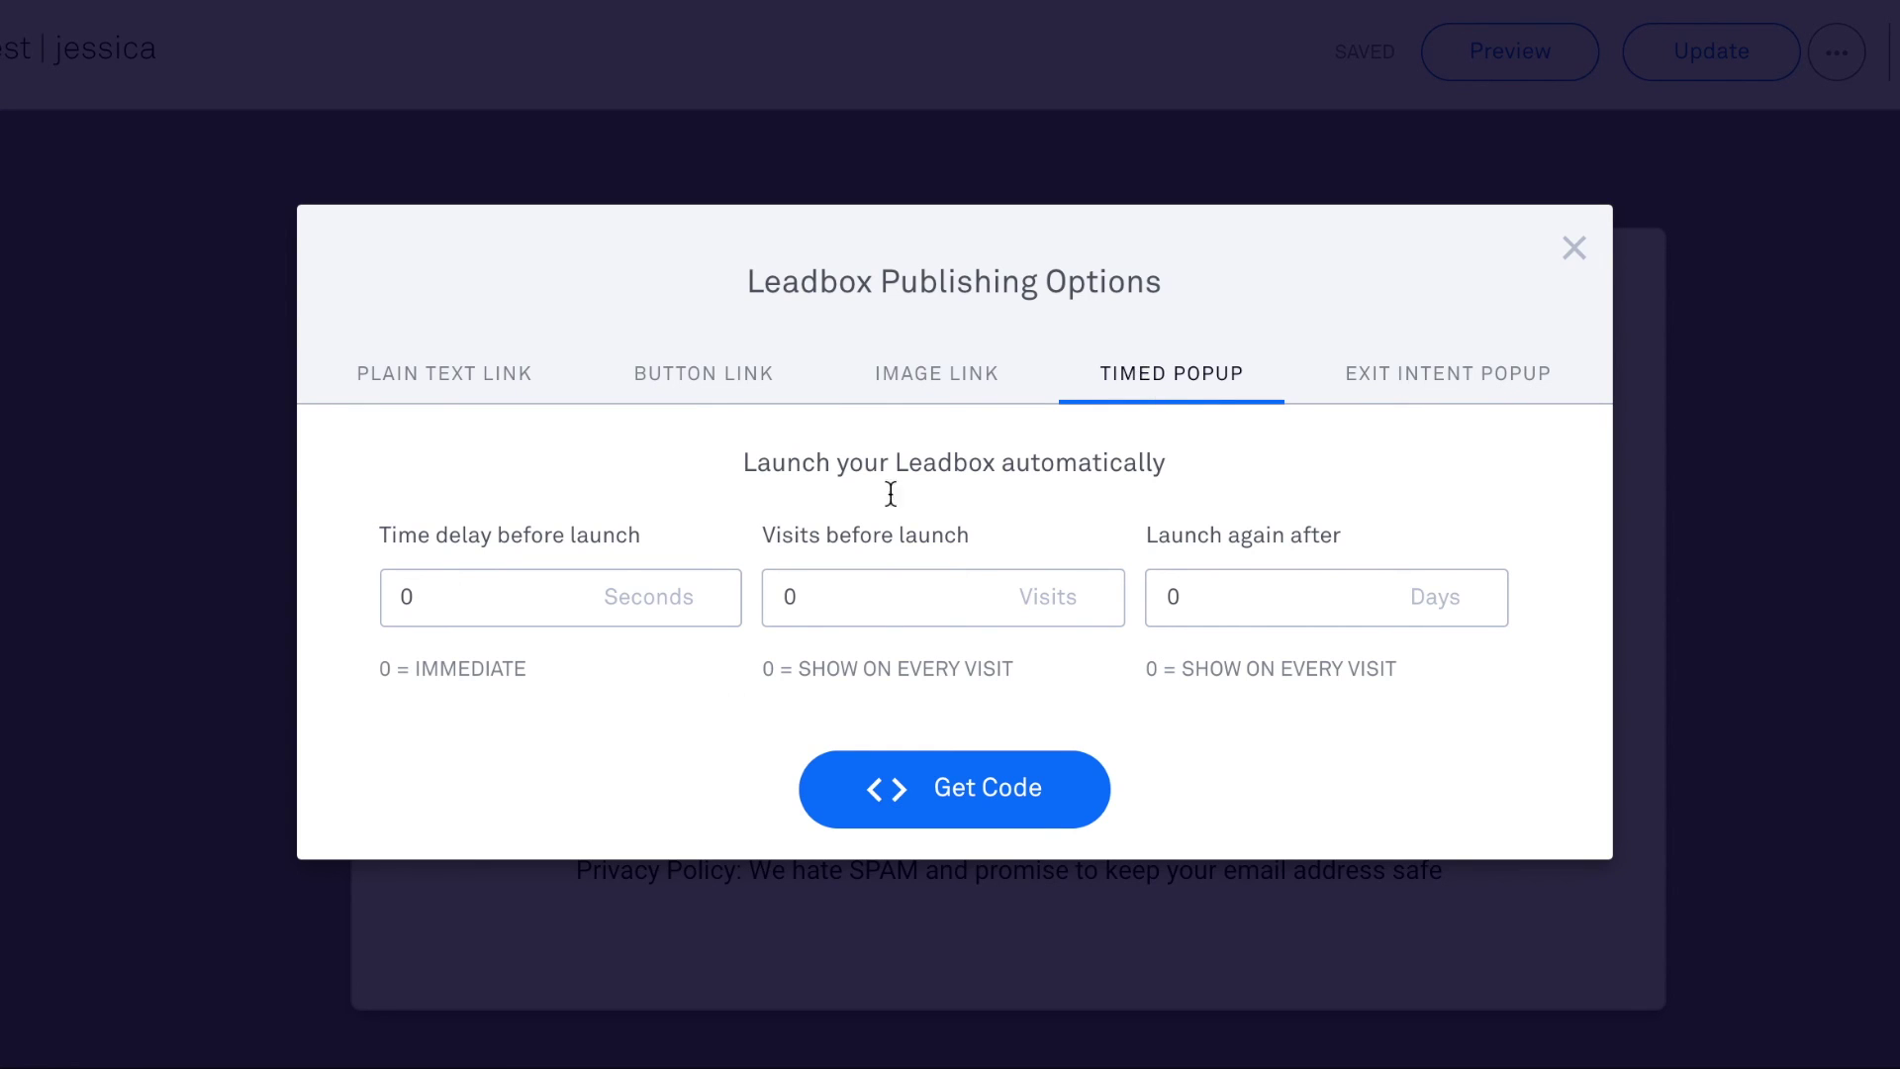
- Generate the Timed Popup embed code, check the Exit Intent Popup options, then close publishing options
left_click(982, 798)
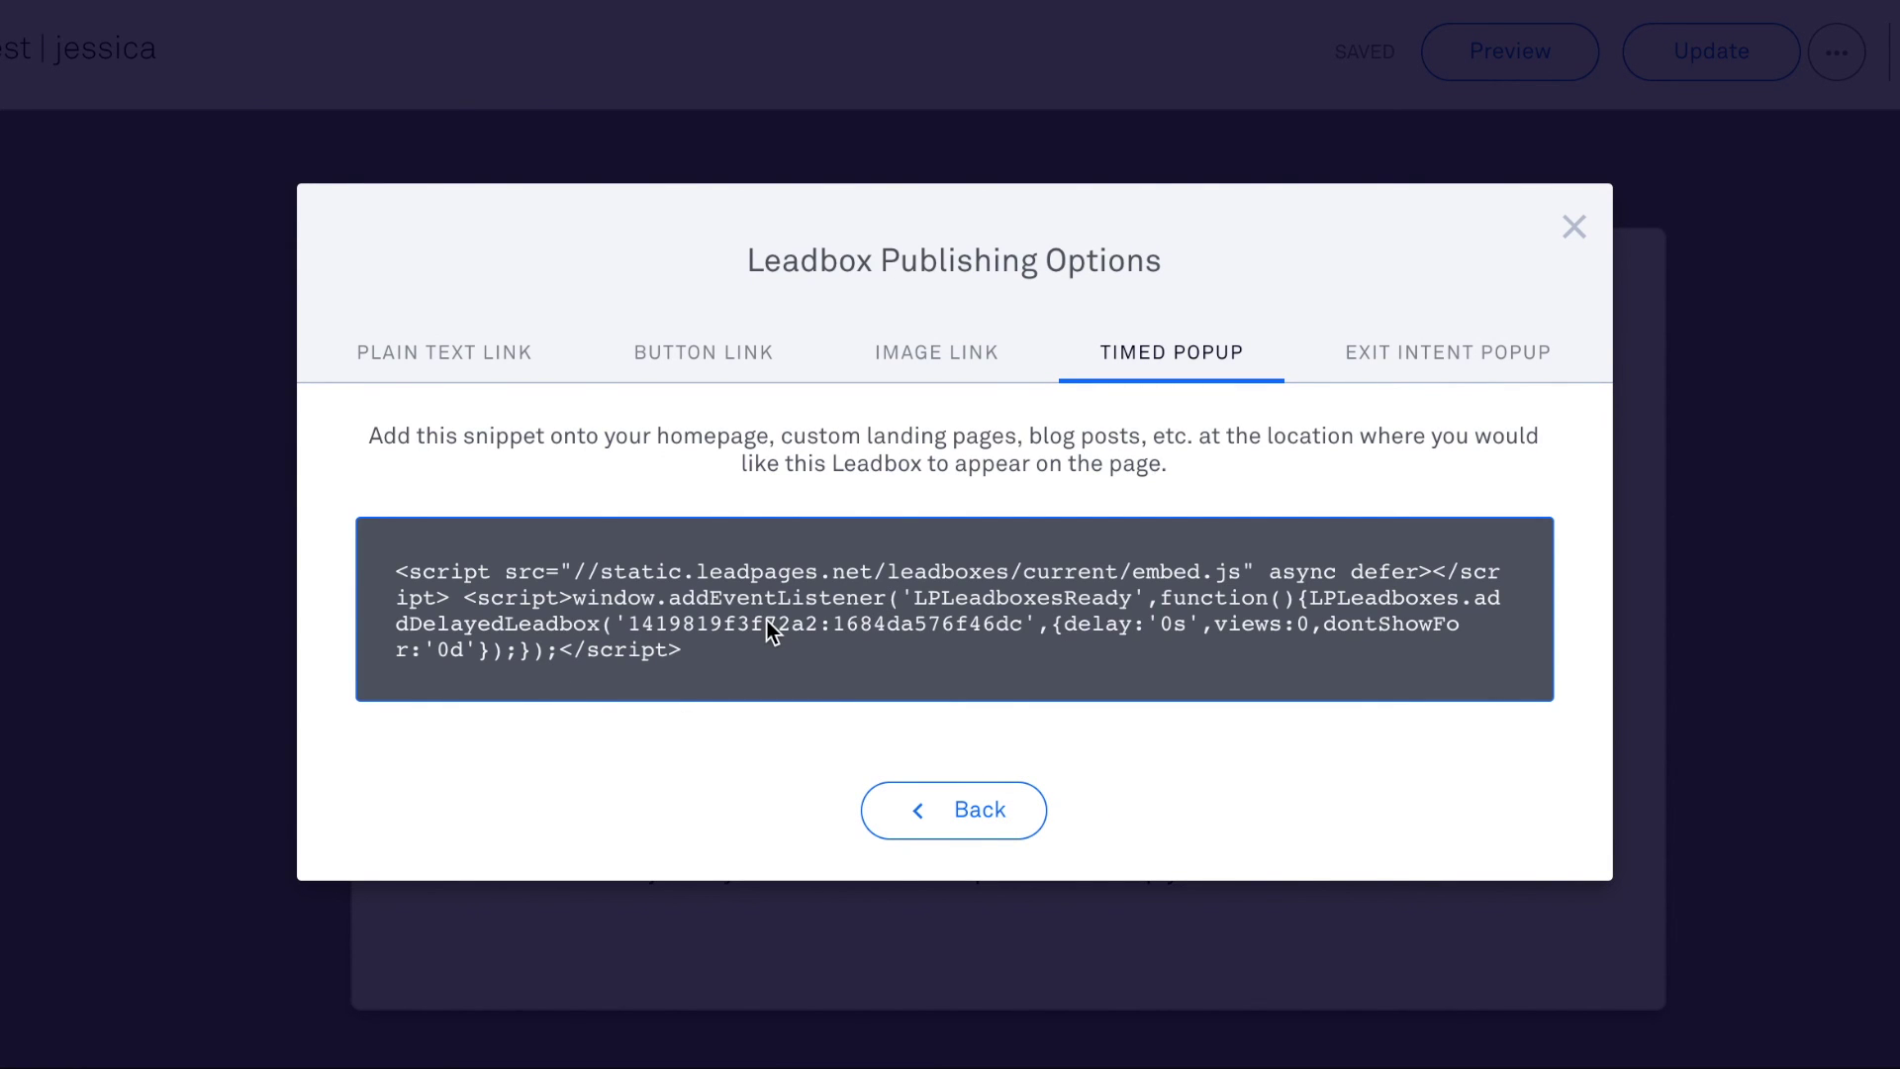
left_click(1459, 374)
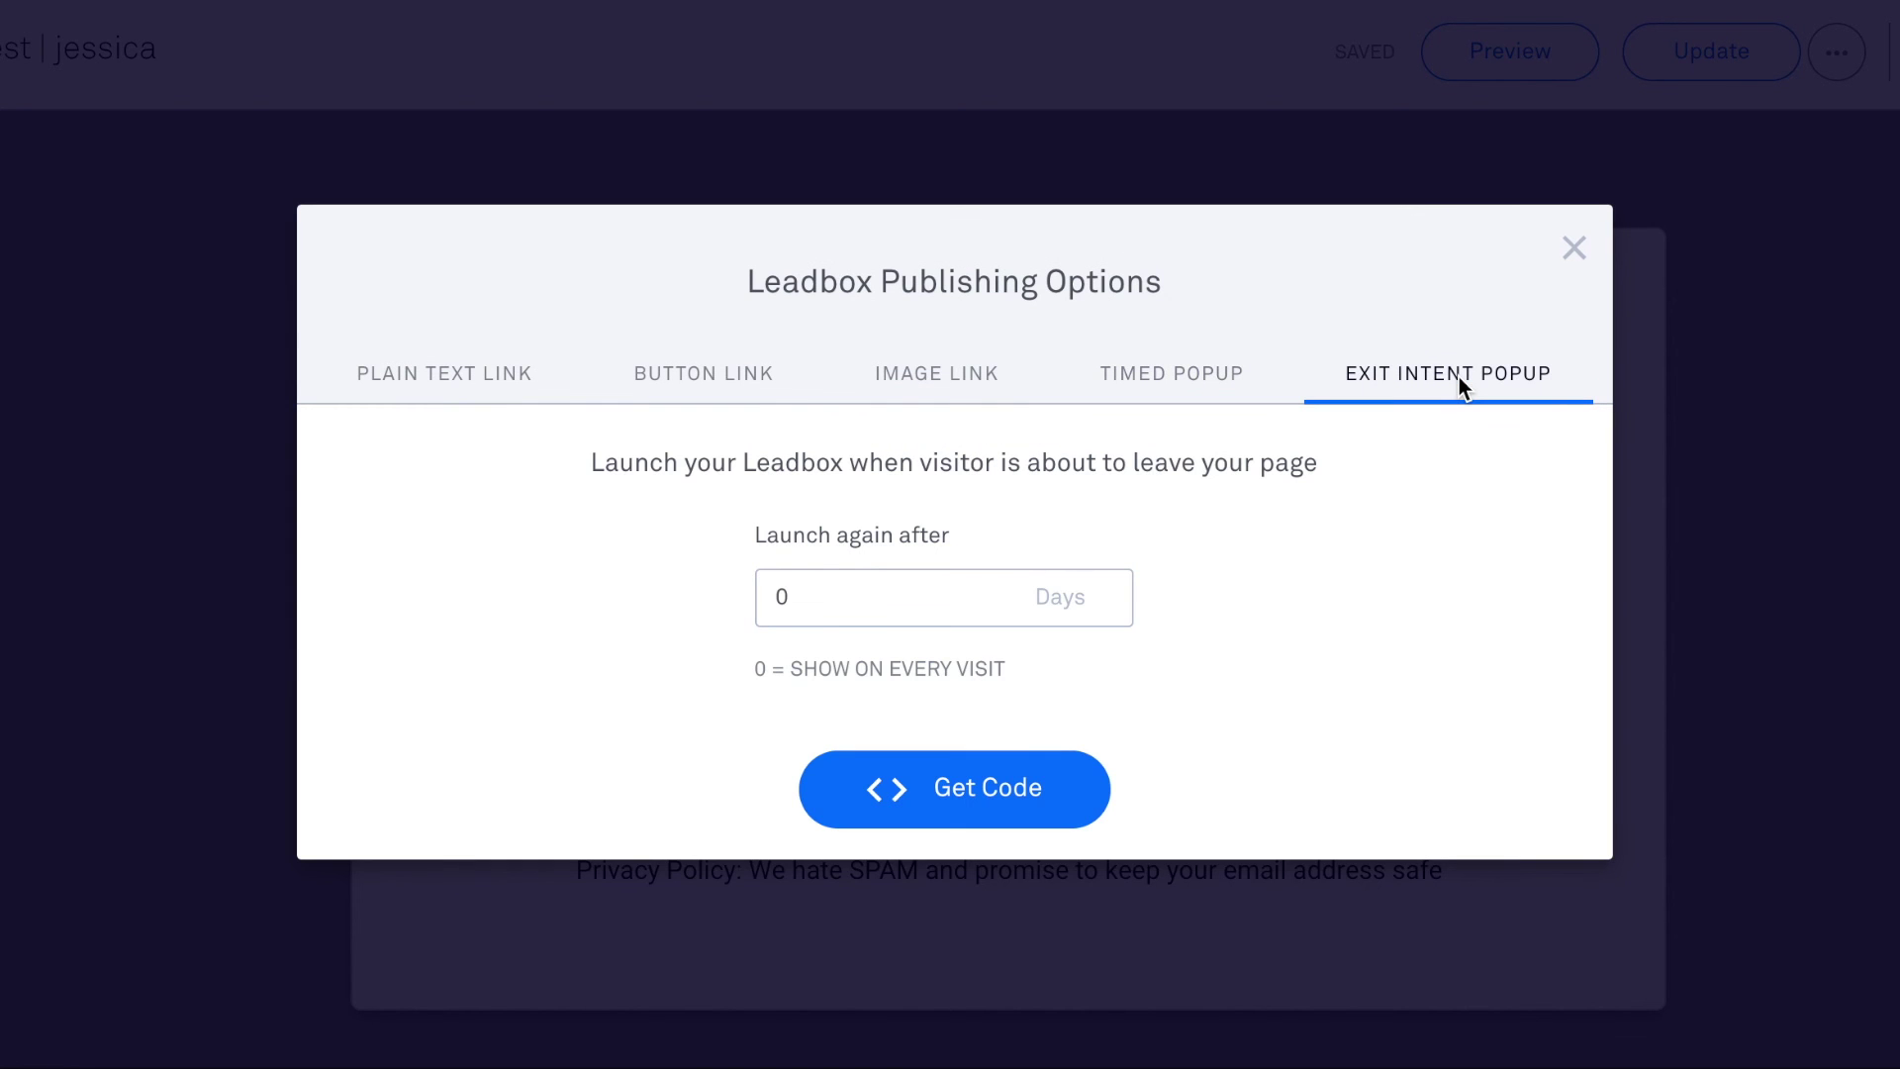
left_click(1575, 246)
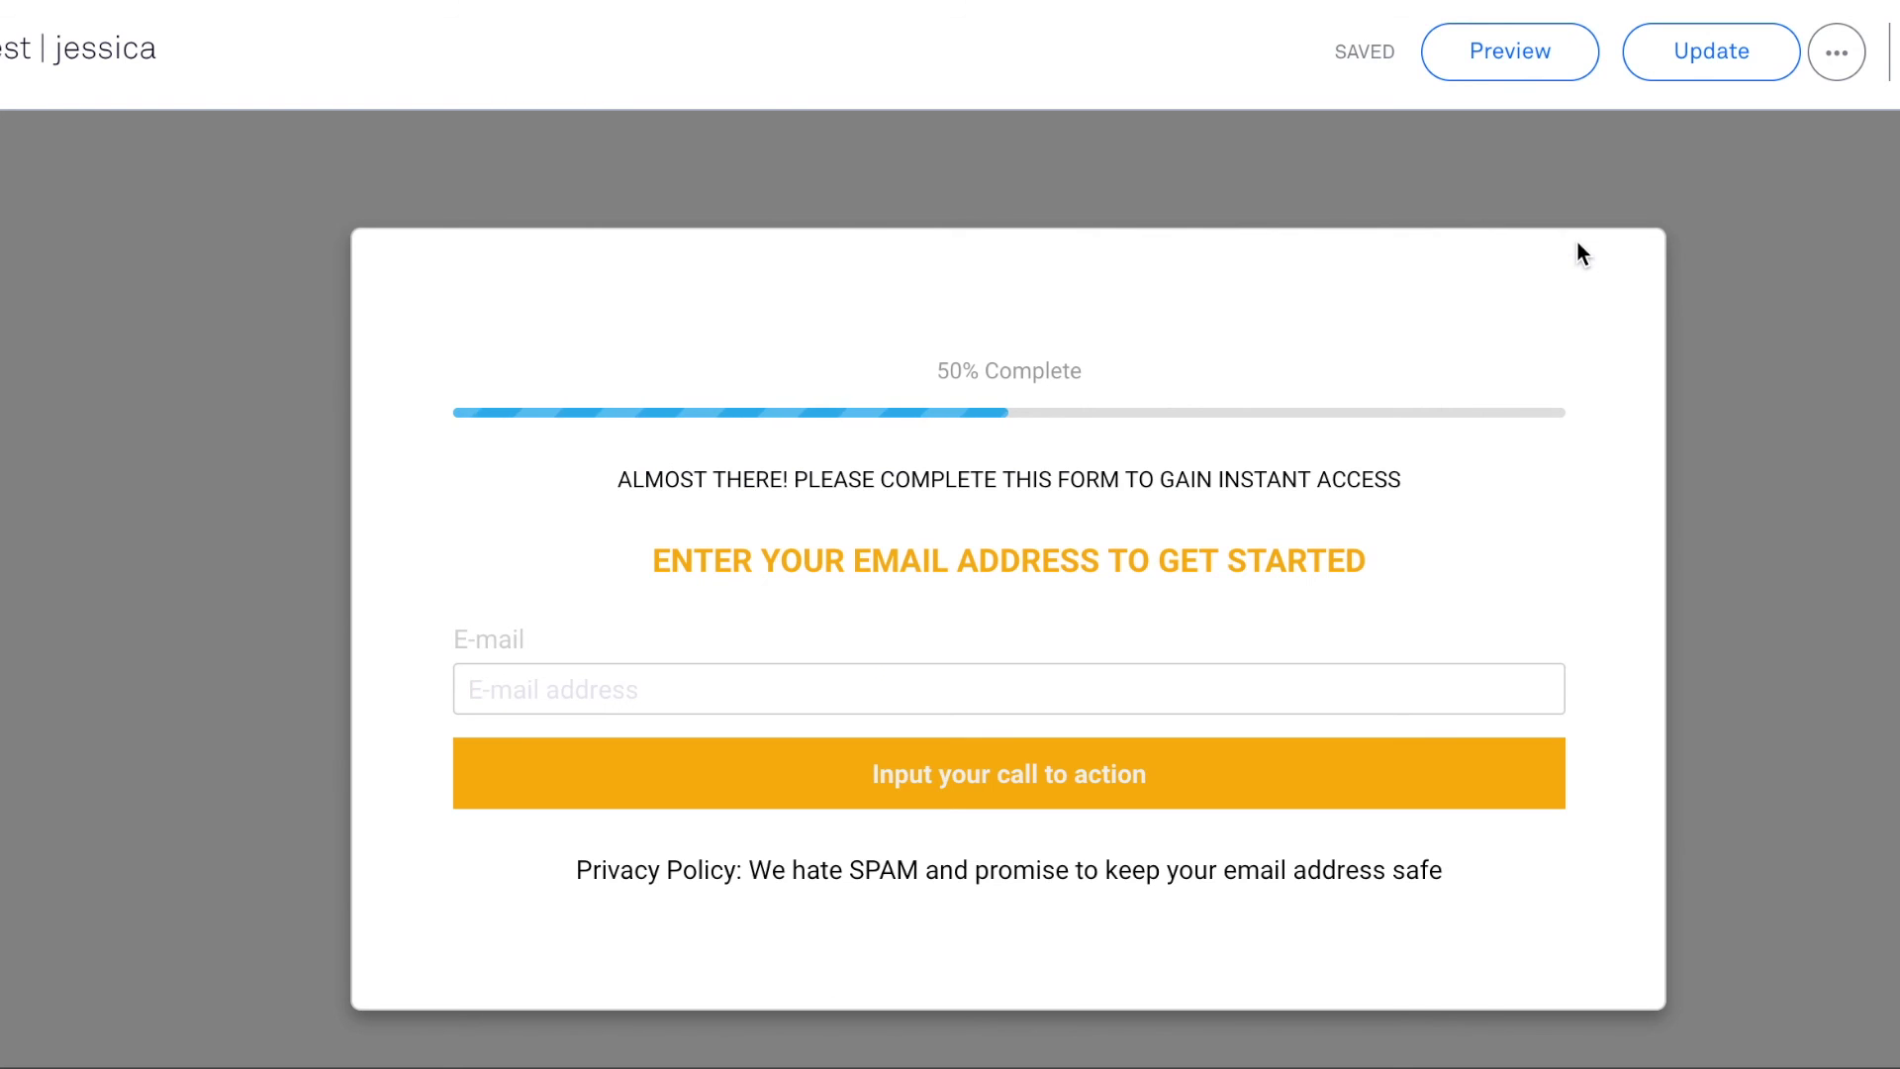